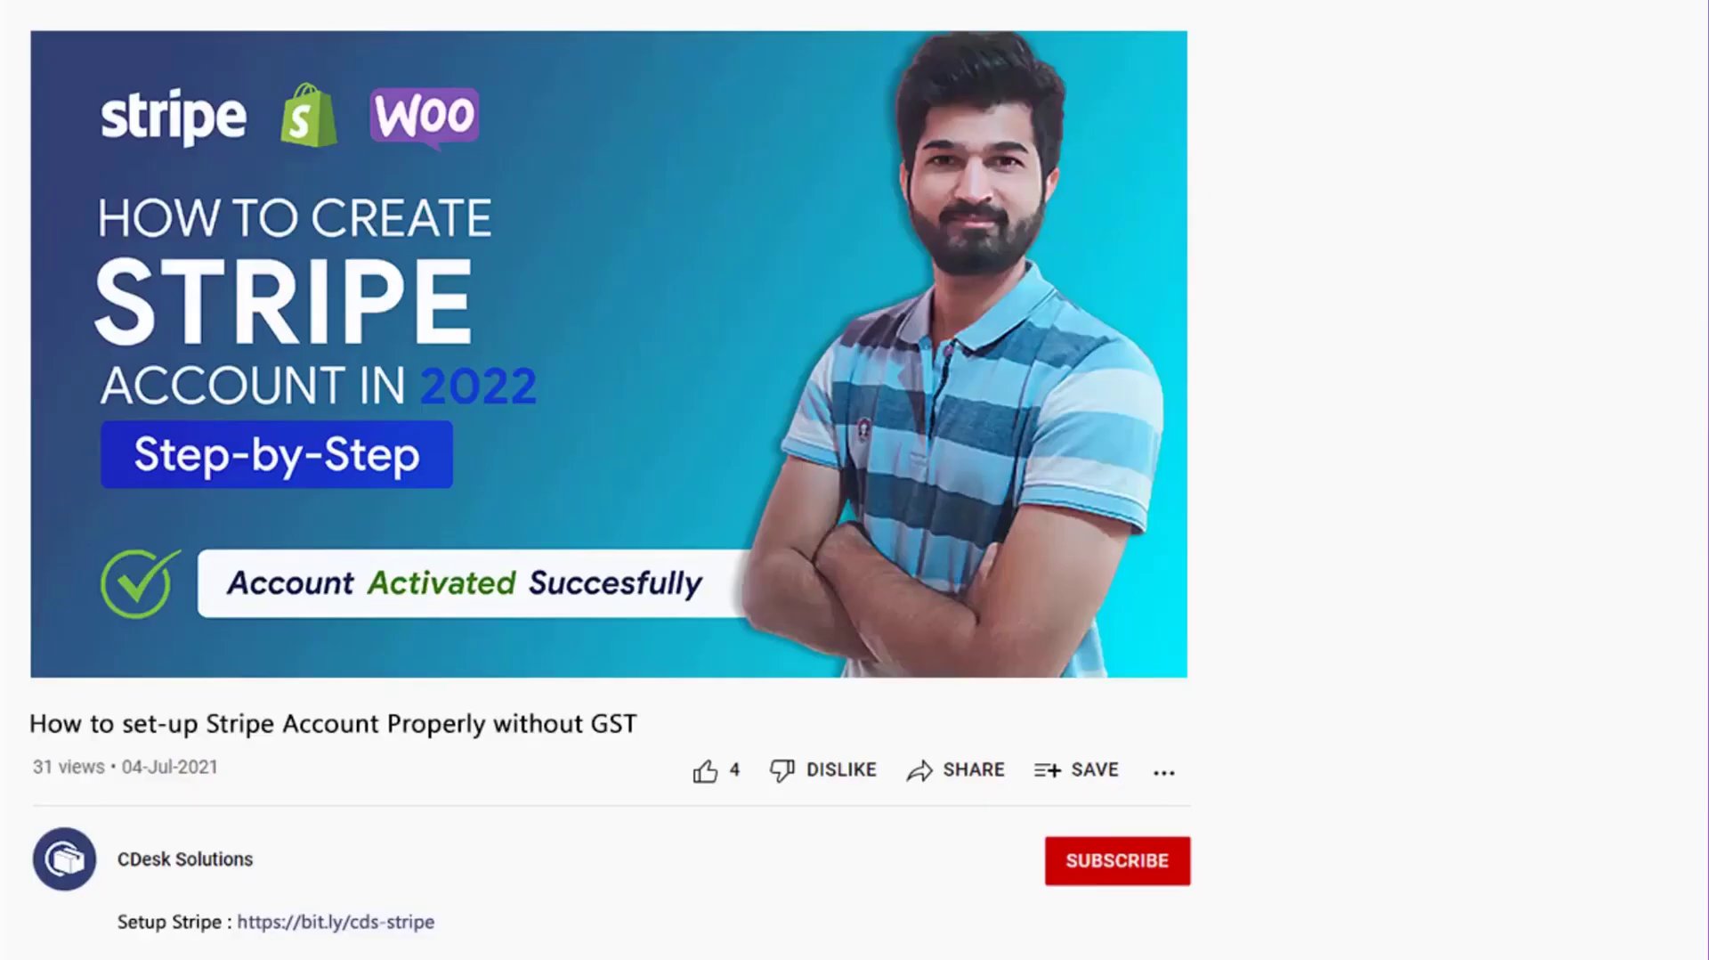
scroll(609, 445, "down", 2)
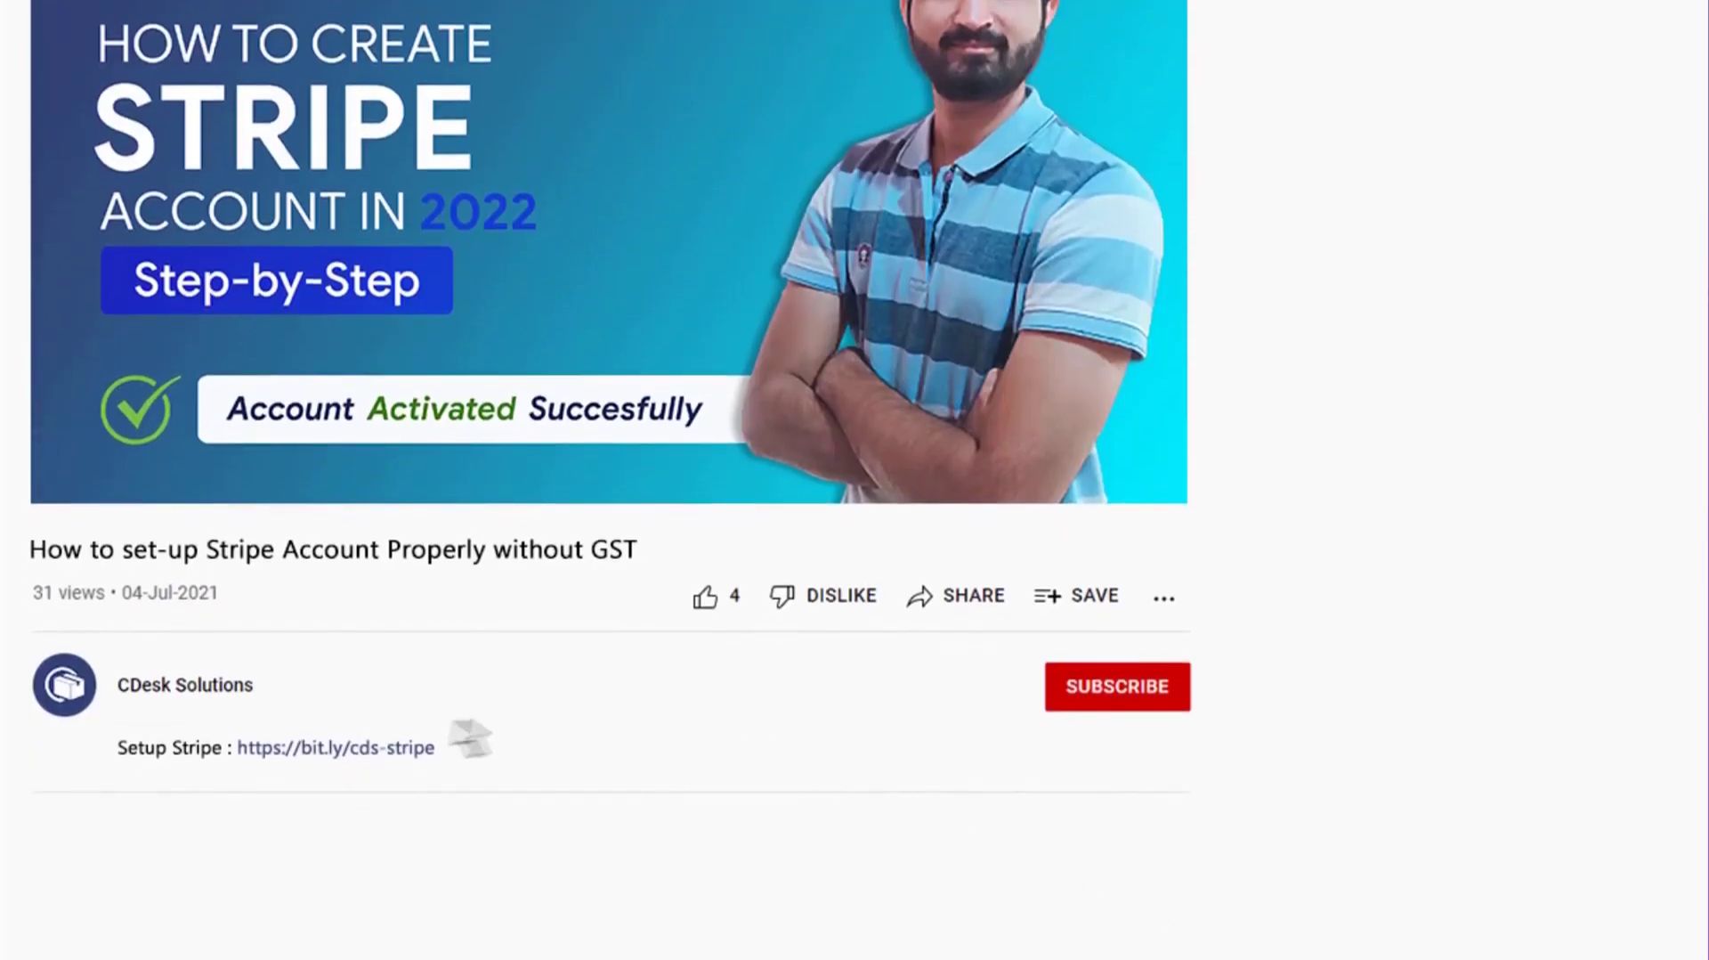
From the setup link, sign up for Stripe with the user's e-mail, full name and a pasted password.
left_click(381, 748)
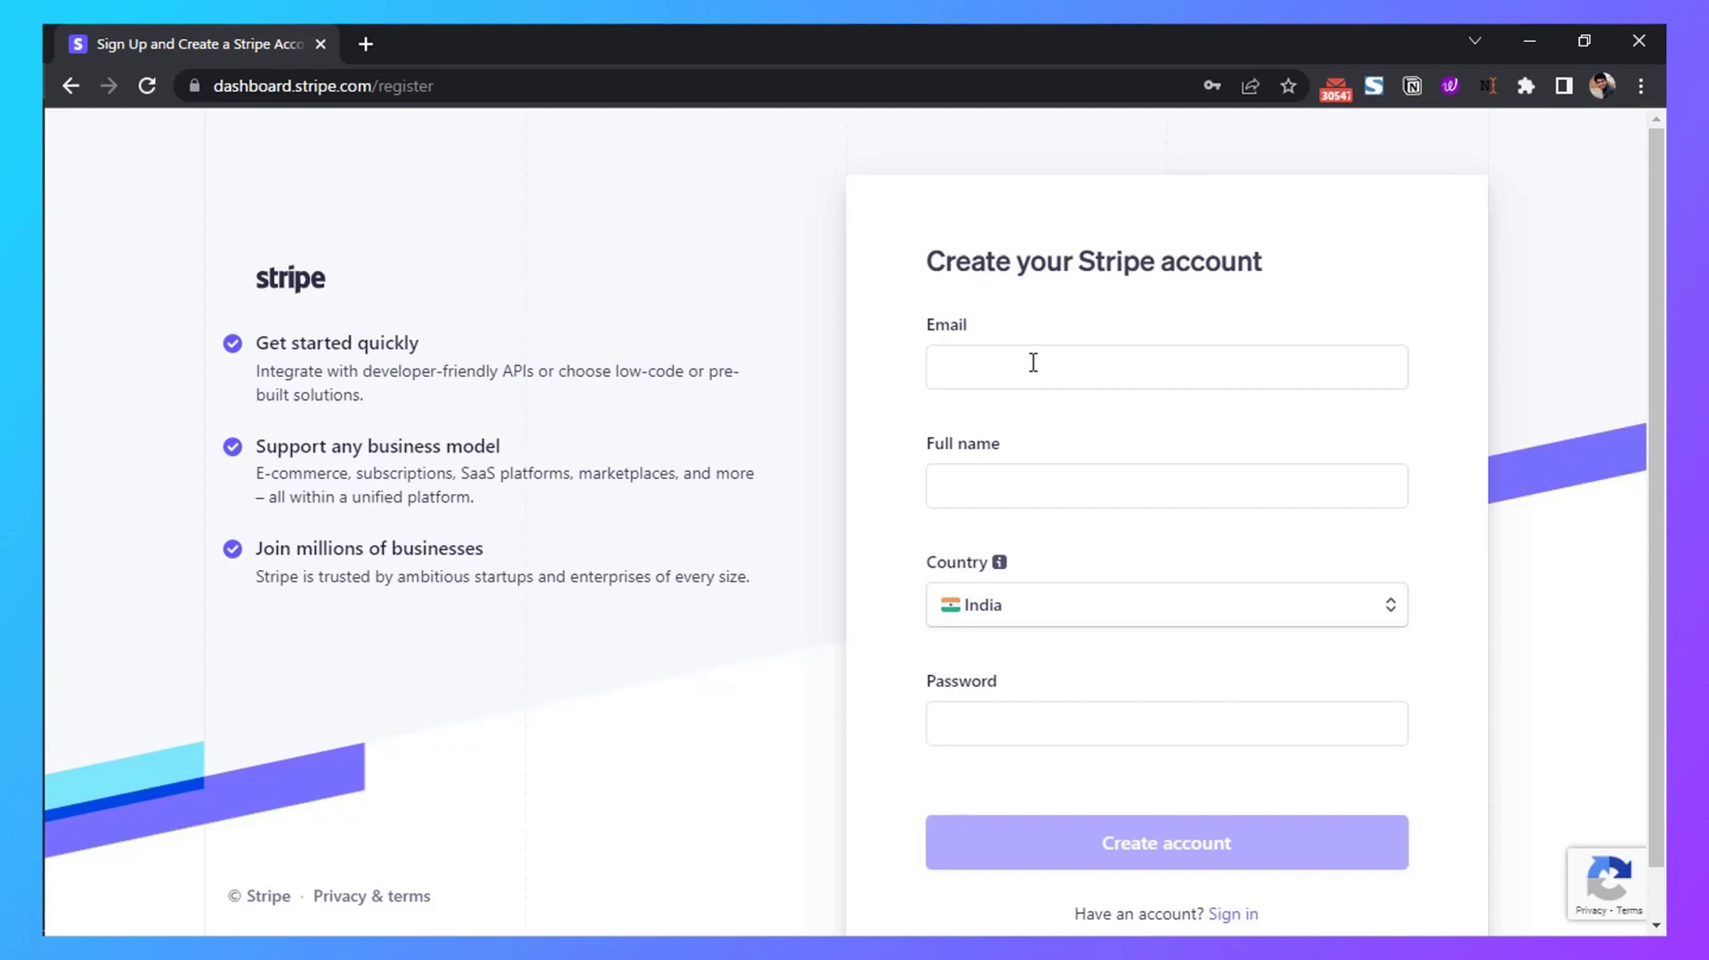
left_click(1033, 362)
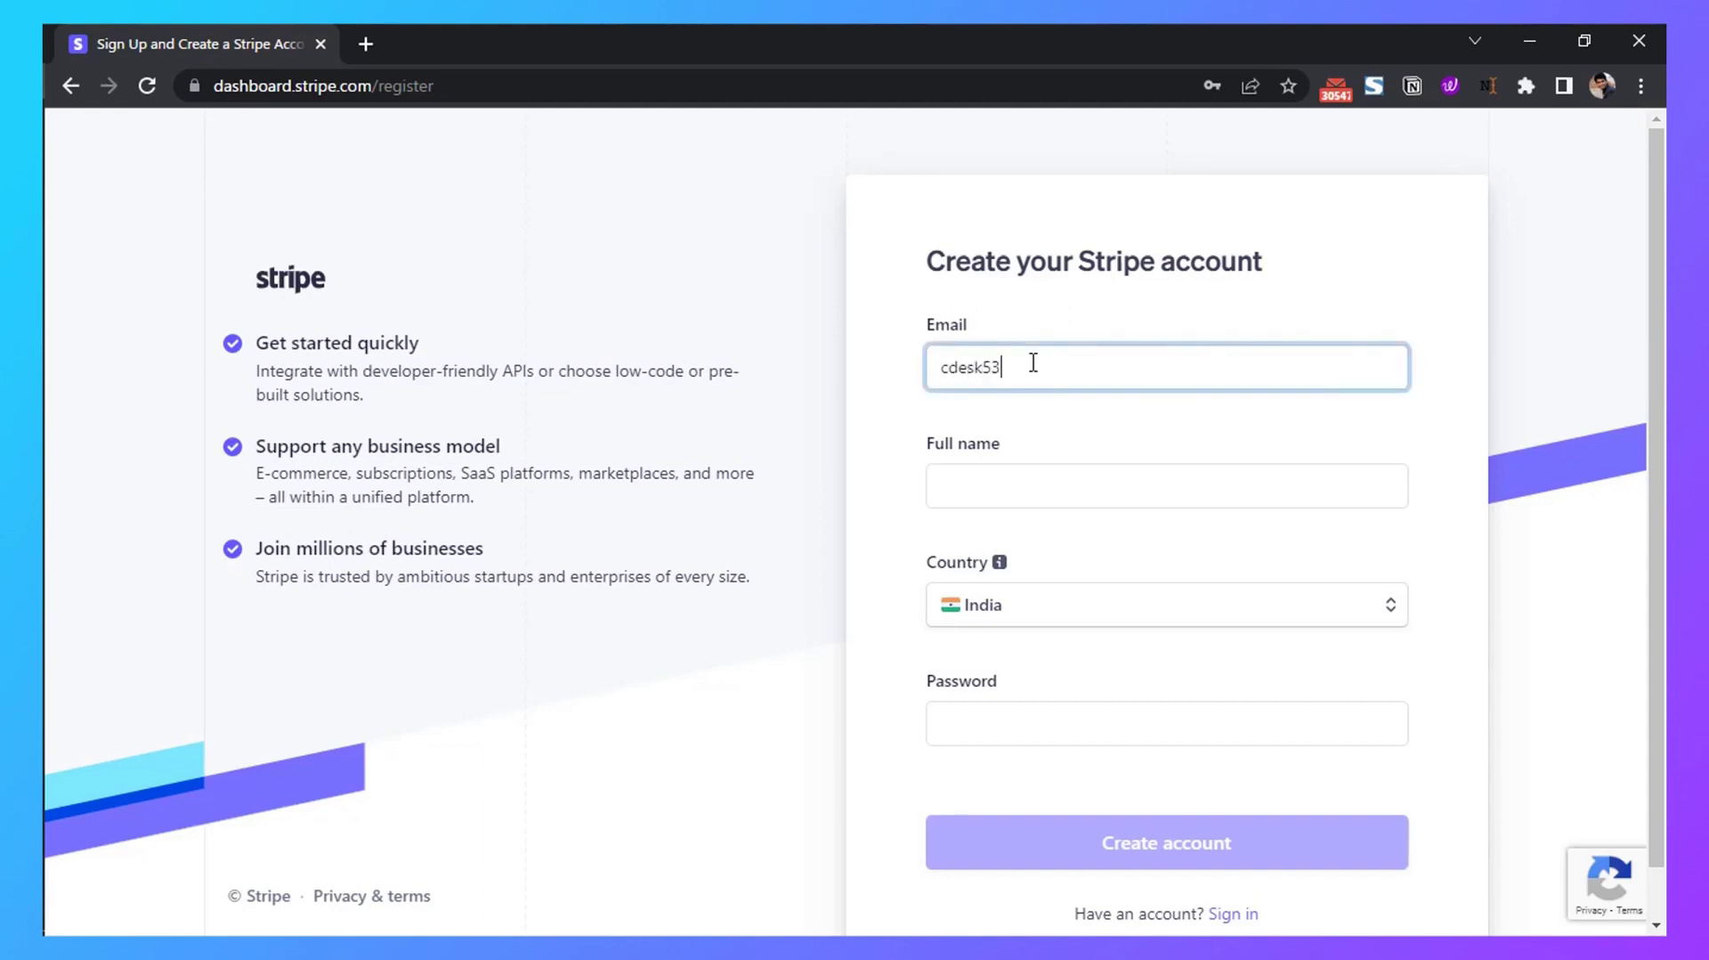
key("Tab")
key("Tab")
key("ctrl+v")
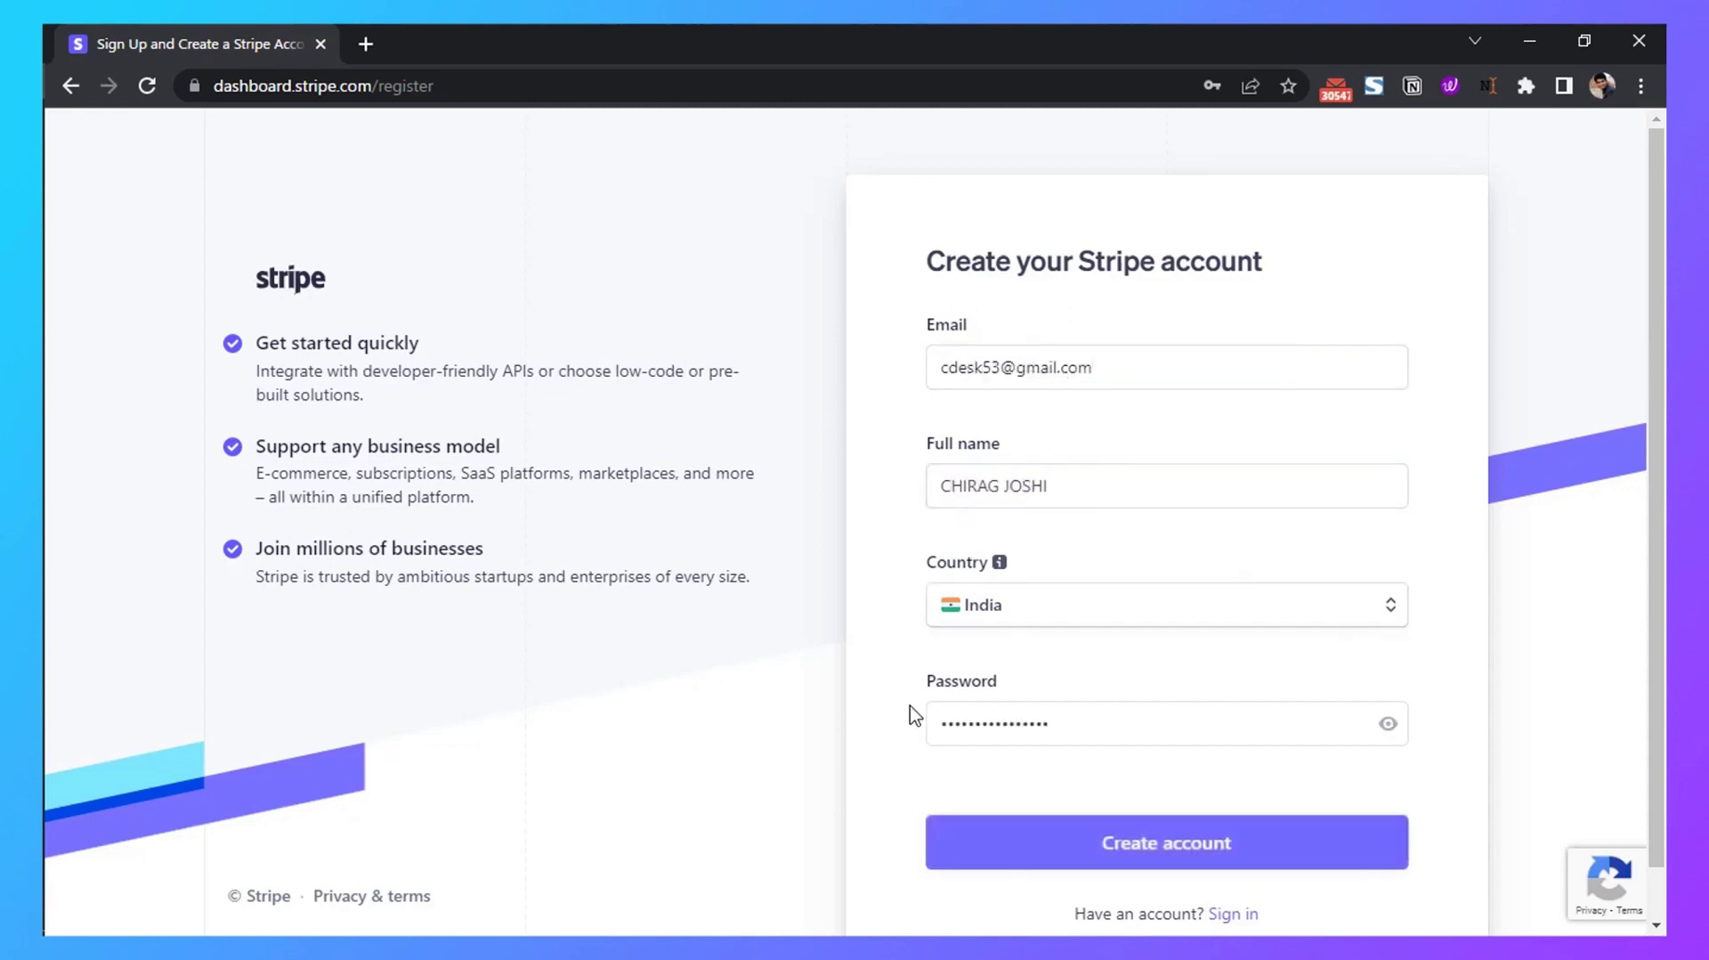
scroll(1231, 848, "down", 1)
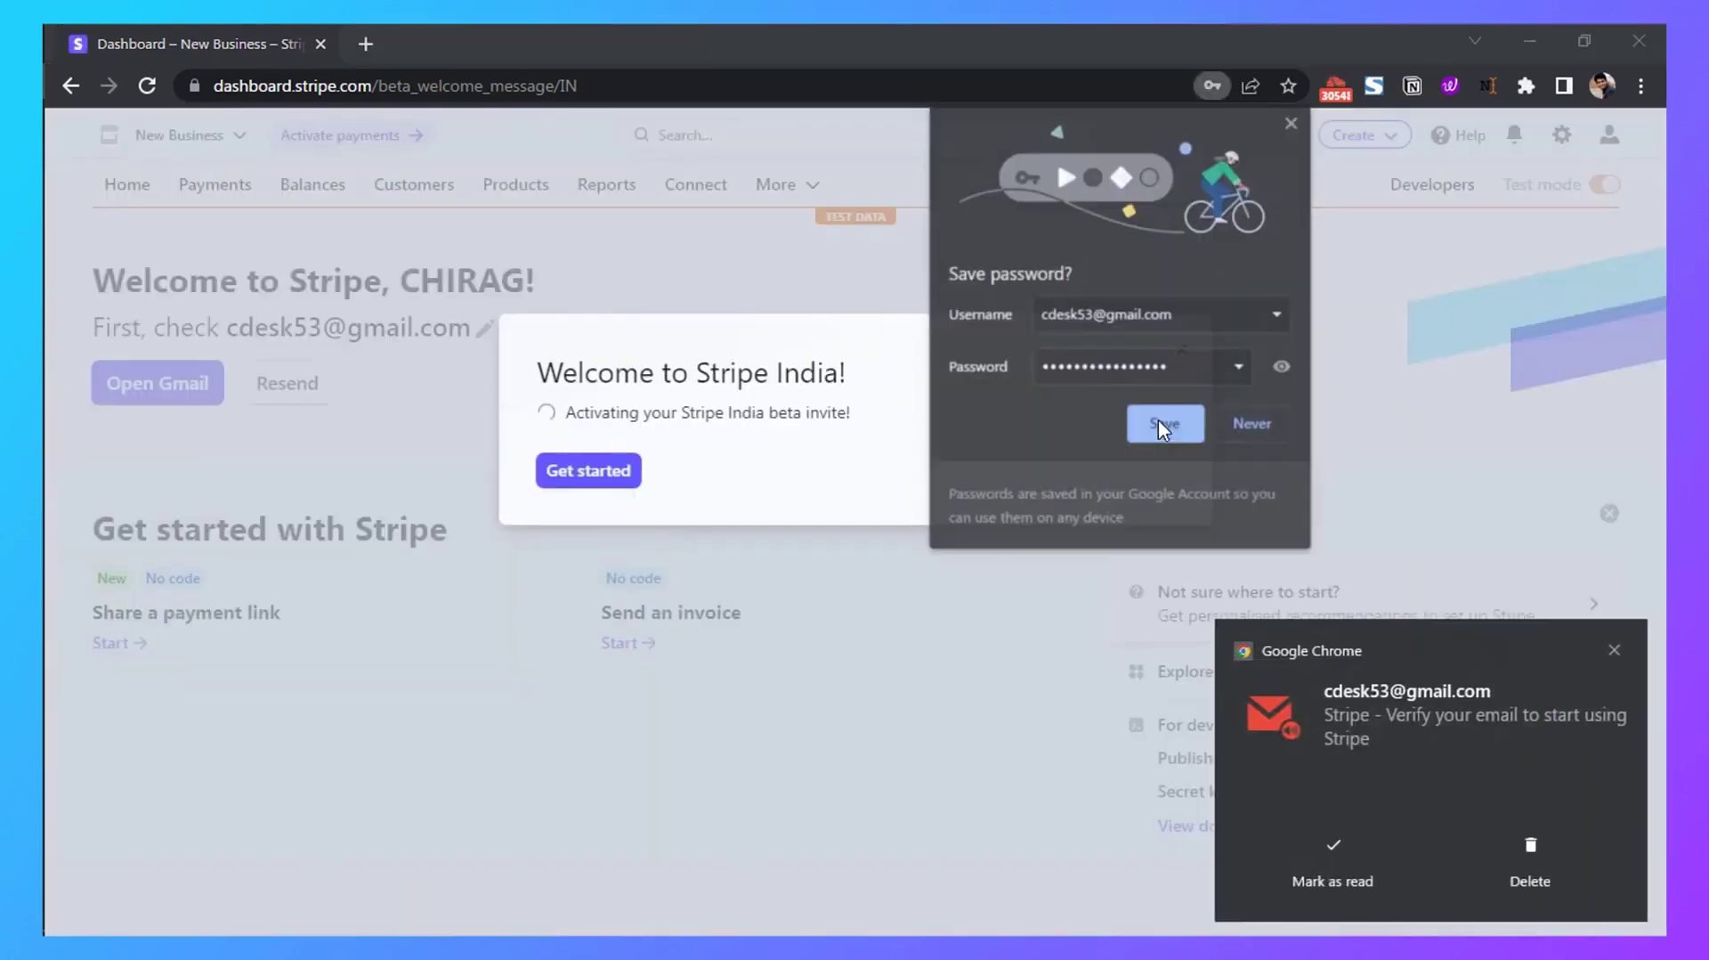
Save the new Stripe login in the browser.
left_click(1157, 423)
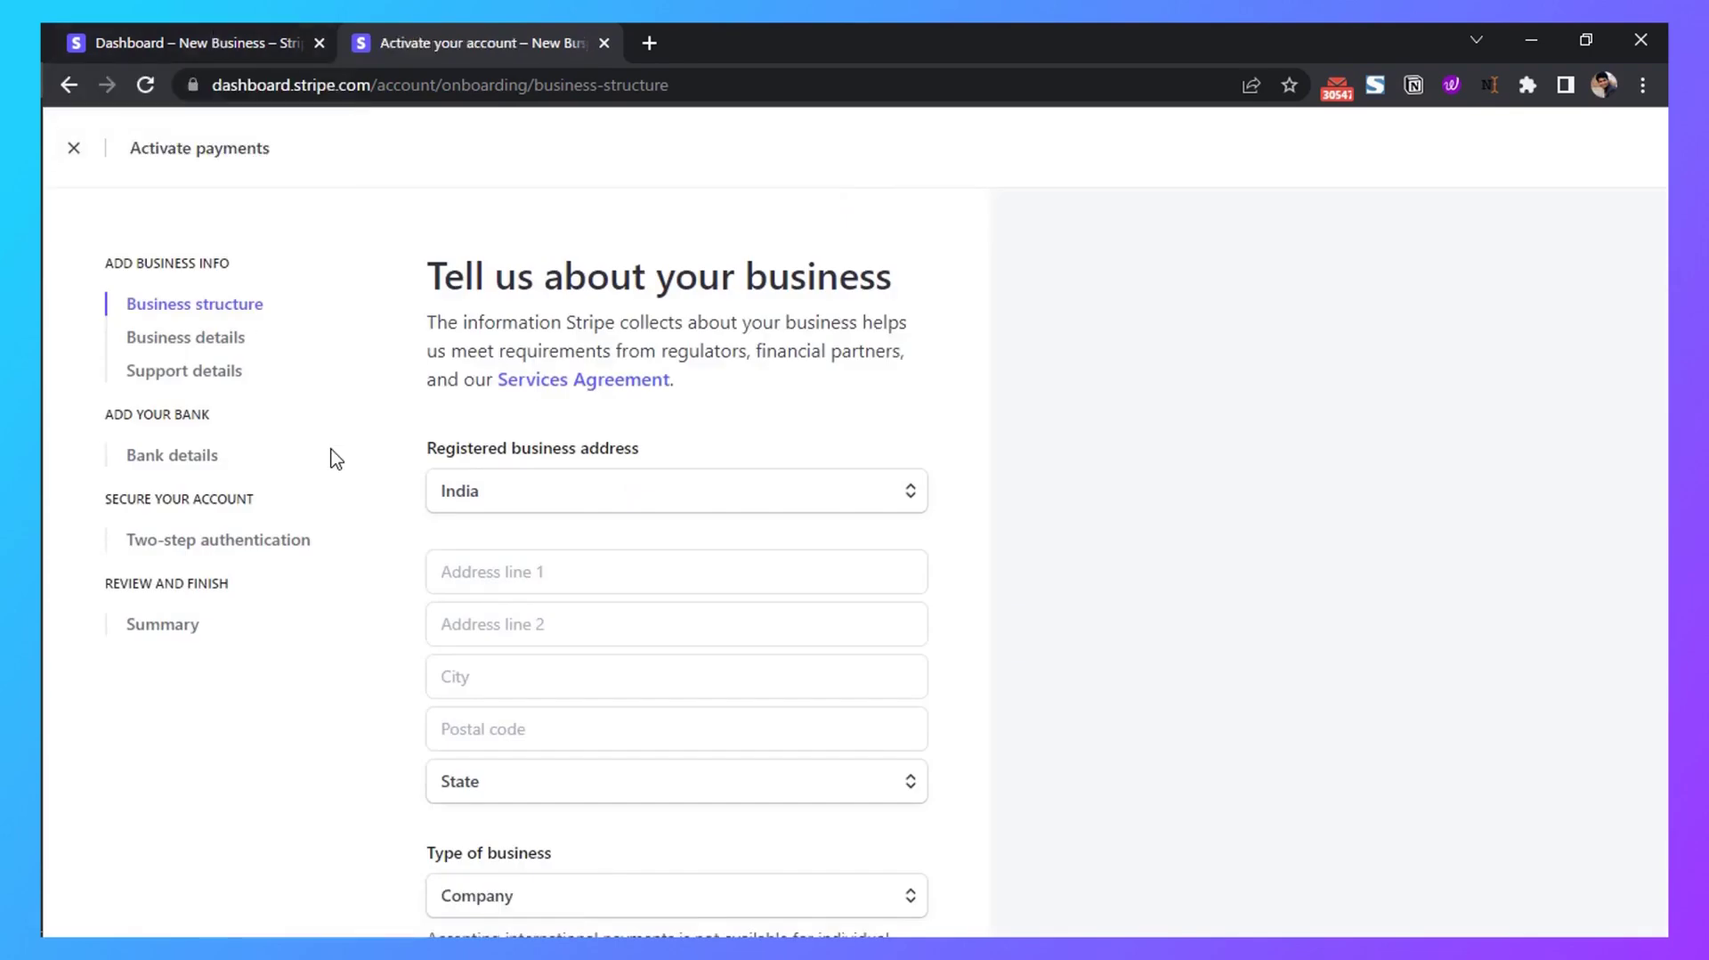
scroll(641, 579, "down", 3)
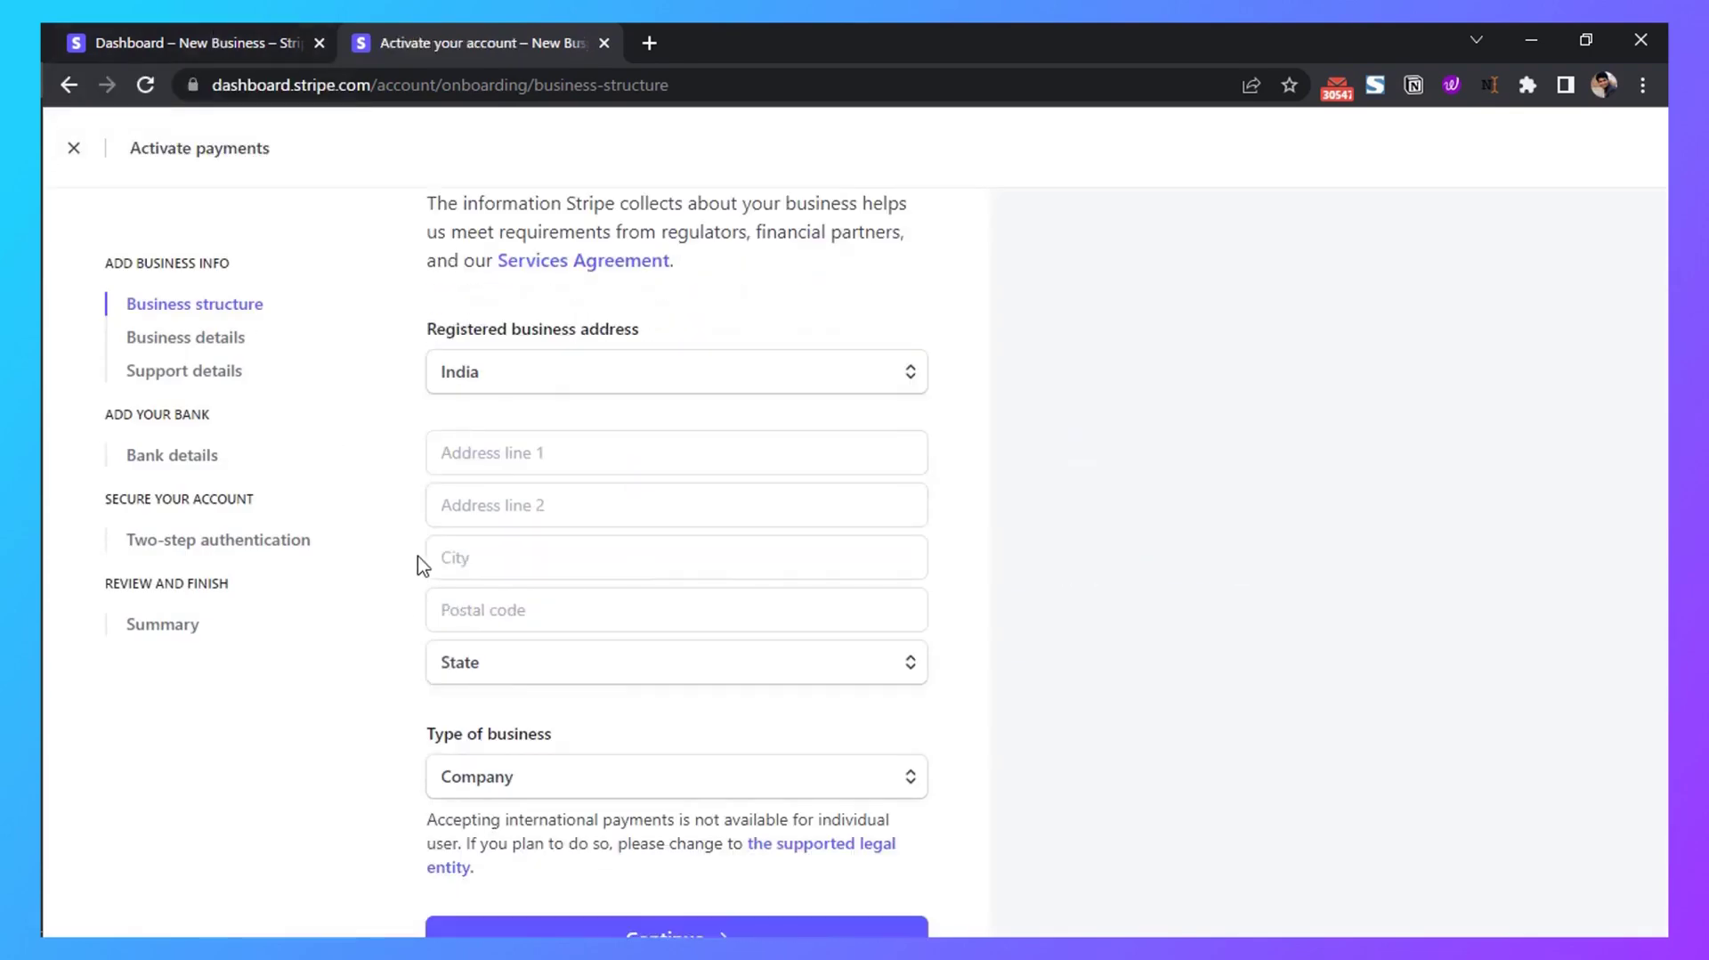
scroll(419, 564, "up", 3)
scroll(696, 350, "down", 3)
Enter the Indian registered address, choose Individual as the business type, and continue.
left_click(696, 350)
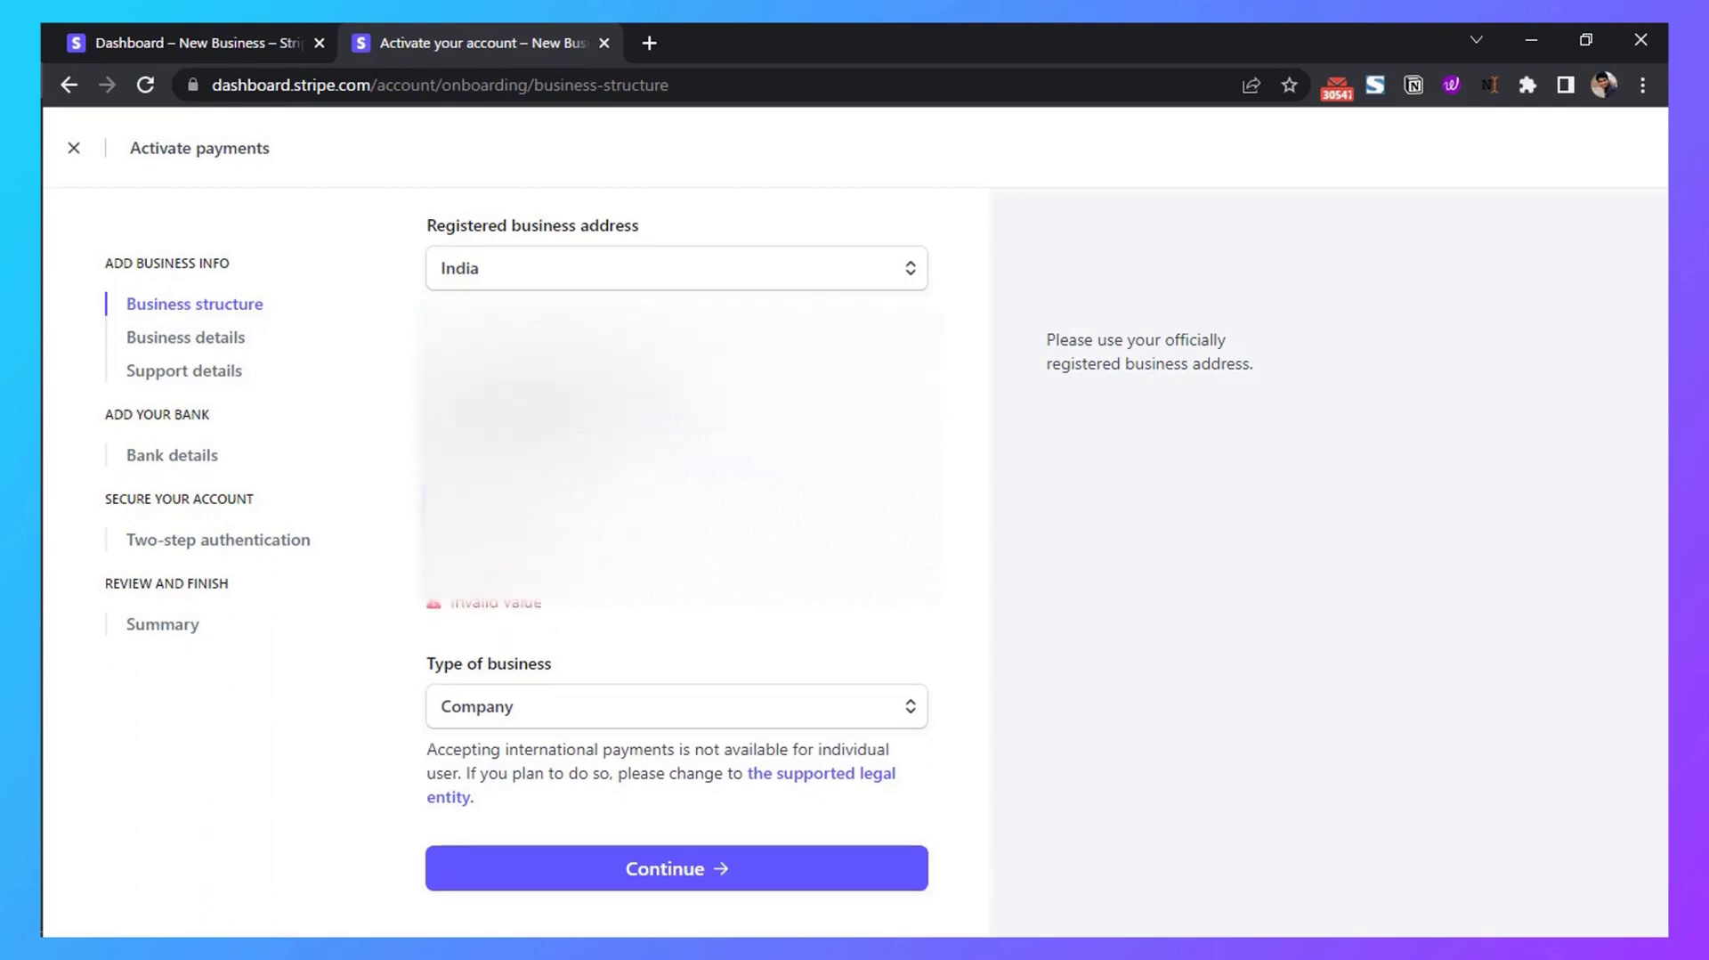
left_click(677, 673)
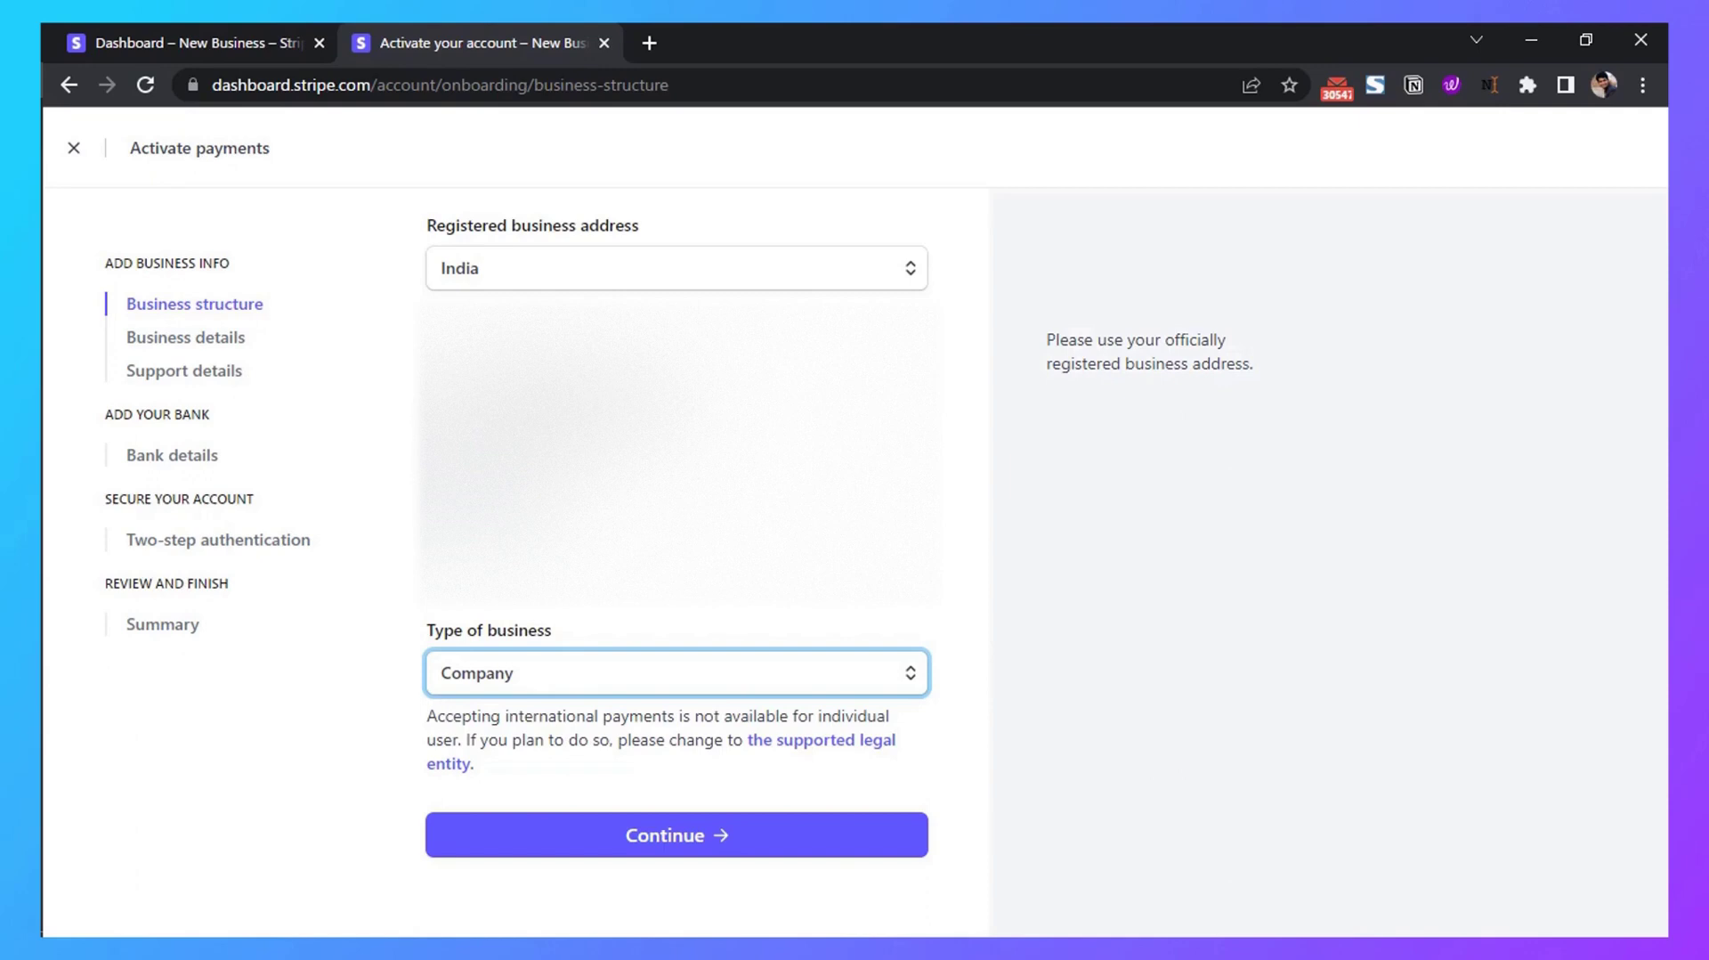
left_click(547, 687)
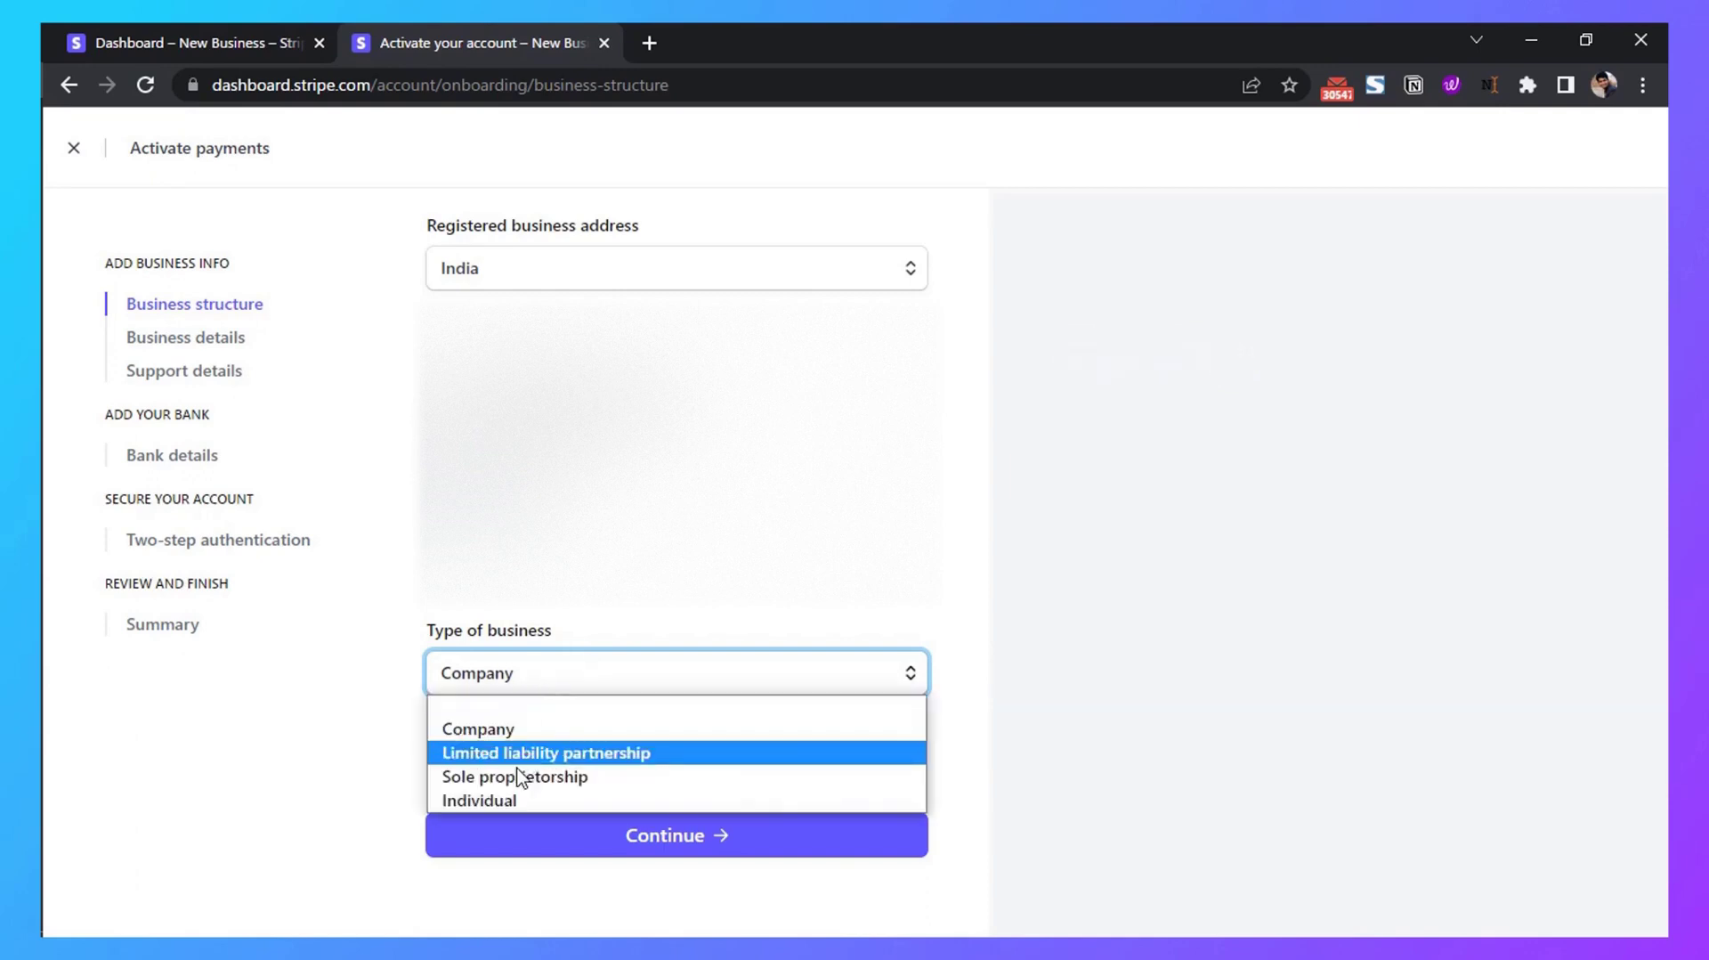
left_click(502, 801)
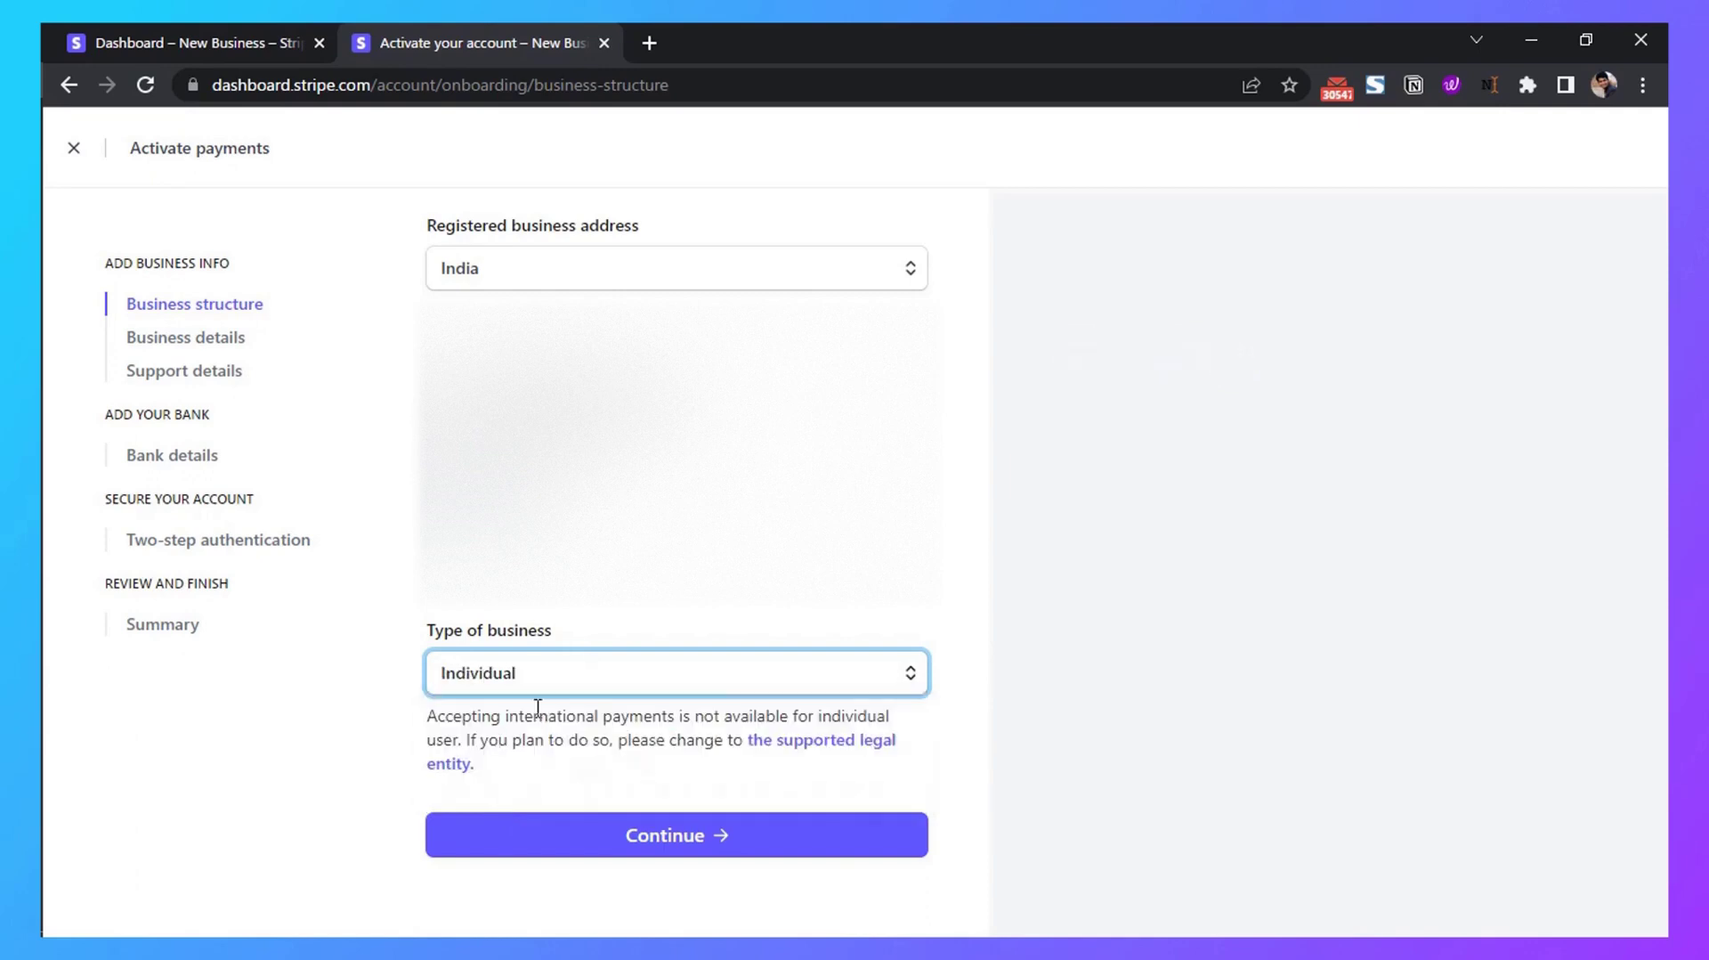
left_click(778, 842)
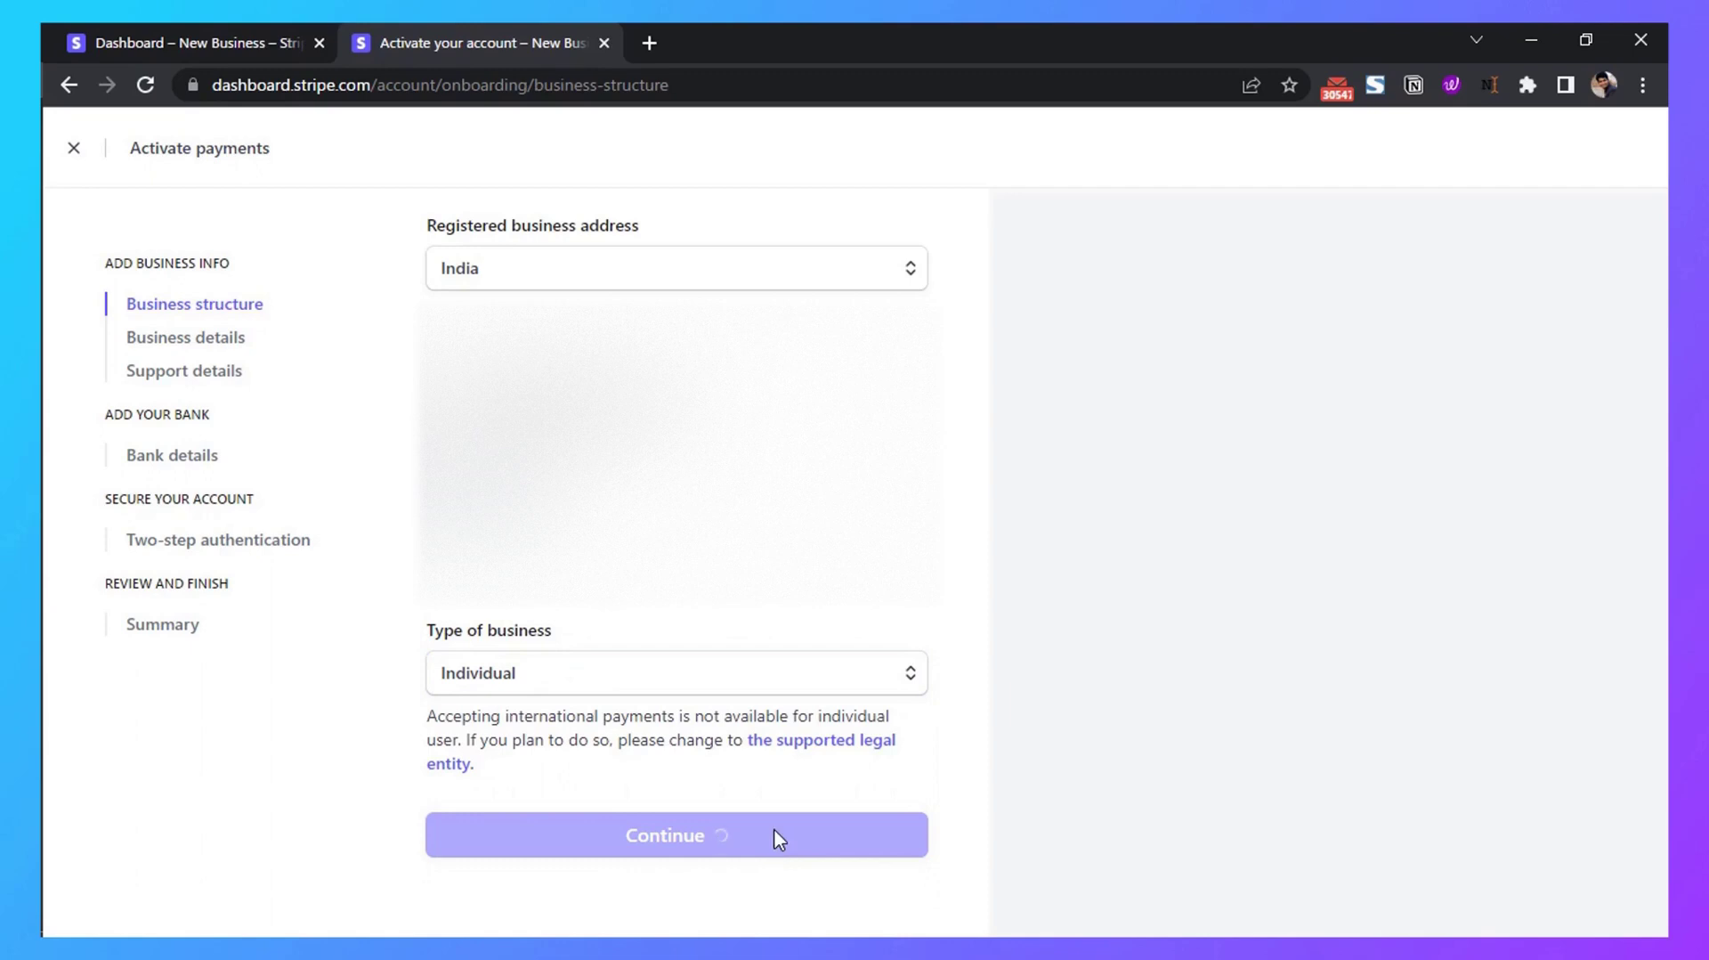
Enter the representative's legal first and last name.
left_click(583, 435)
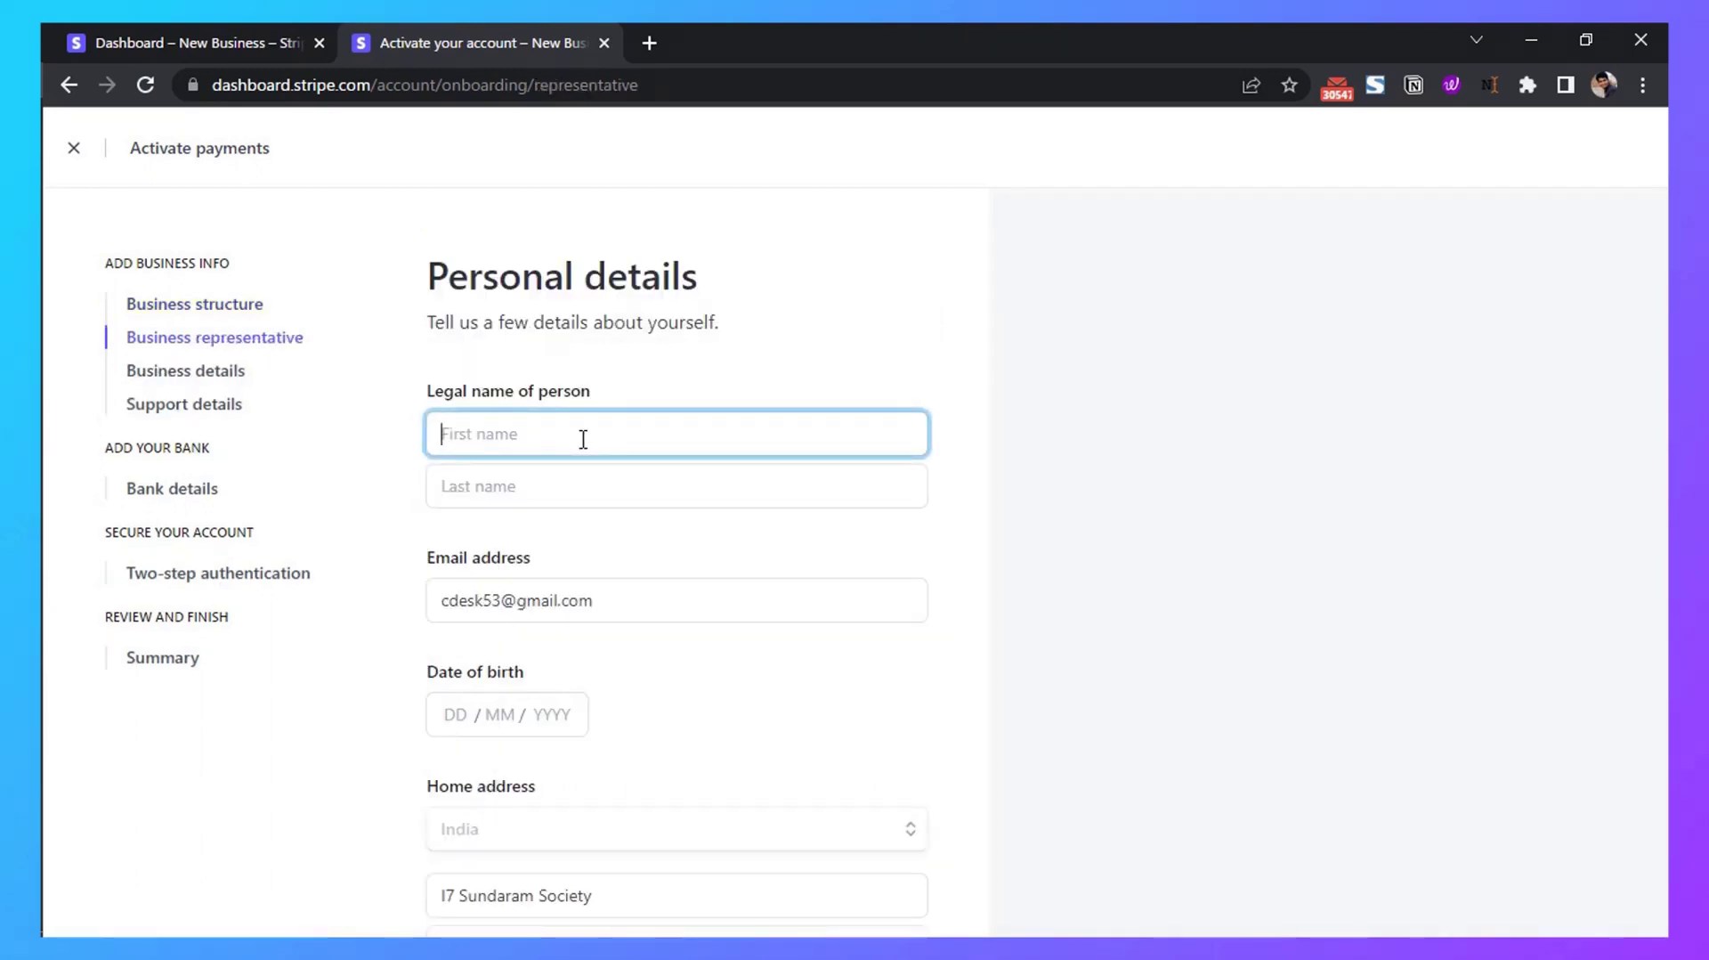
key("Tab")
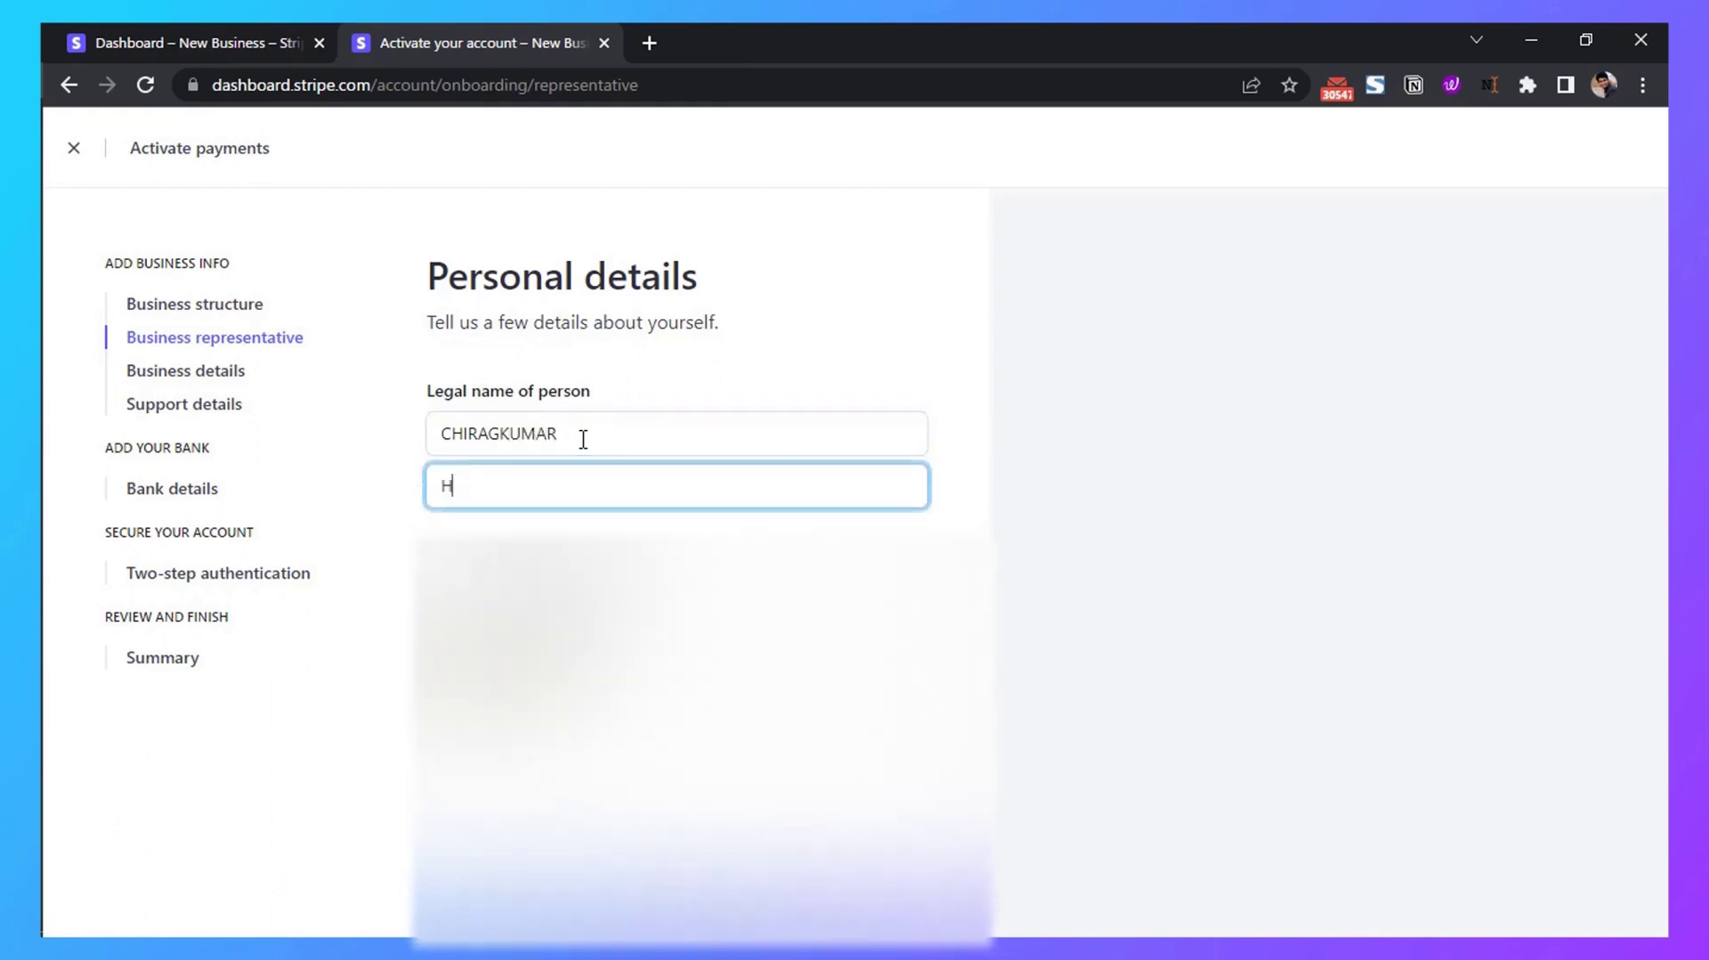
scroll(580, 439, "down", 3)
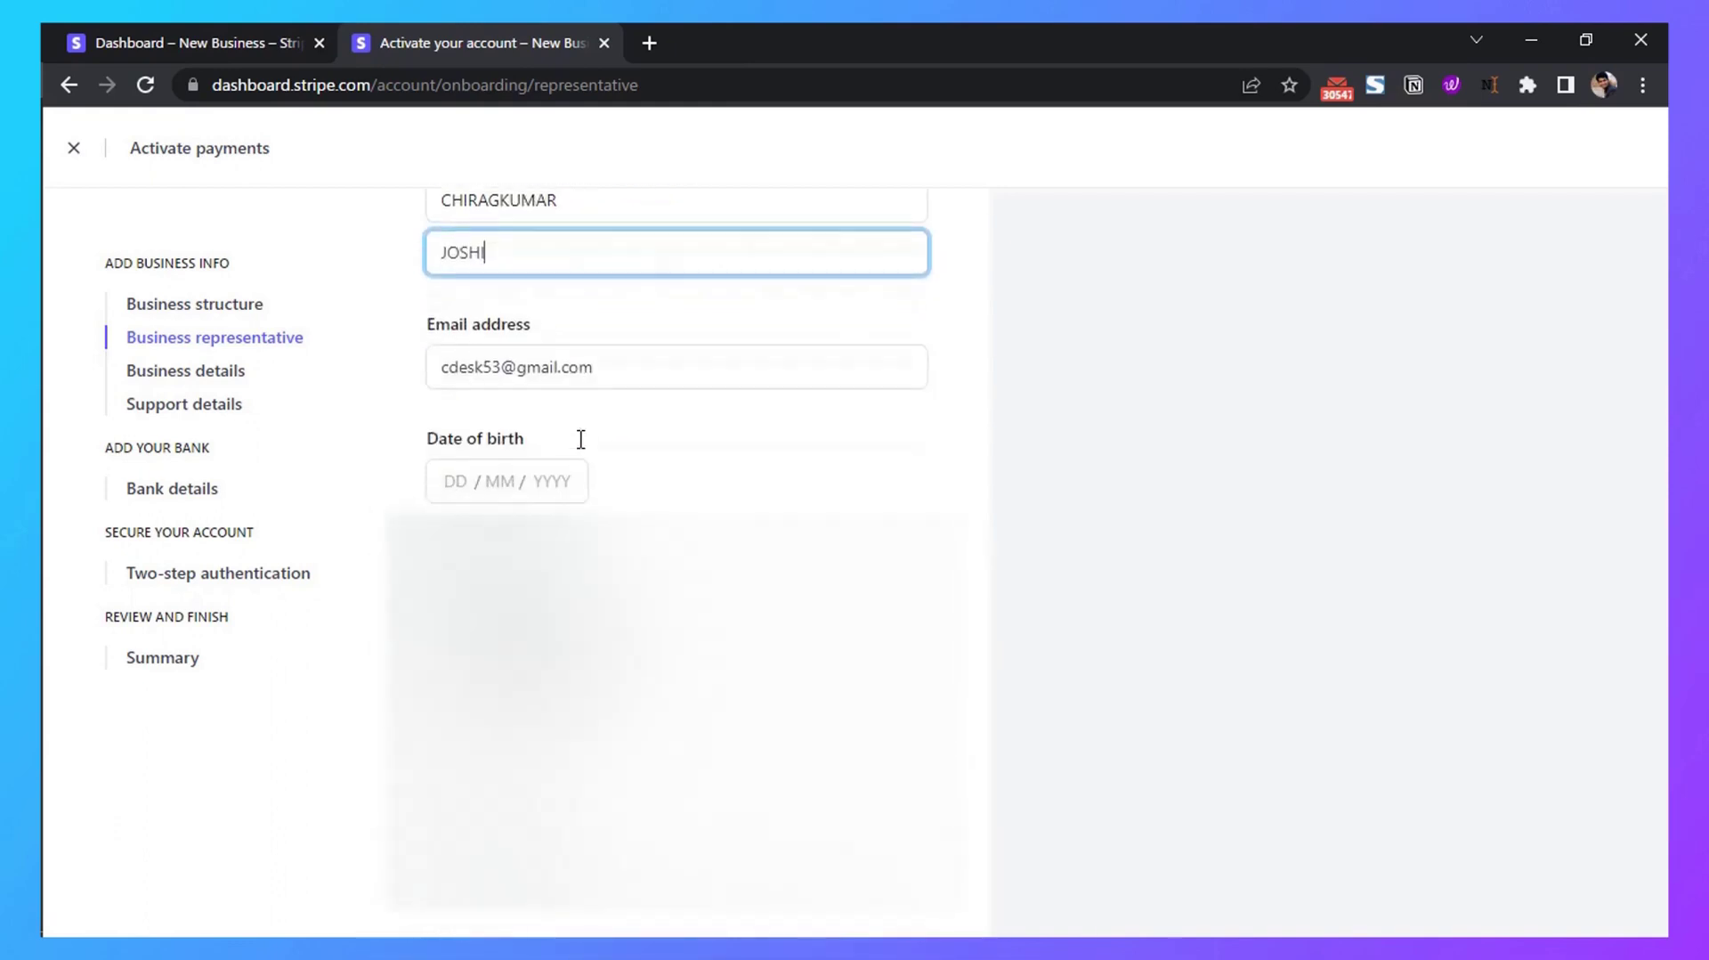
Enter the representative's date of birth, phone number and PAN, then continue.
left_click(462, 474)
scroll(462, 475, "down", 2)
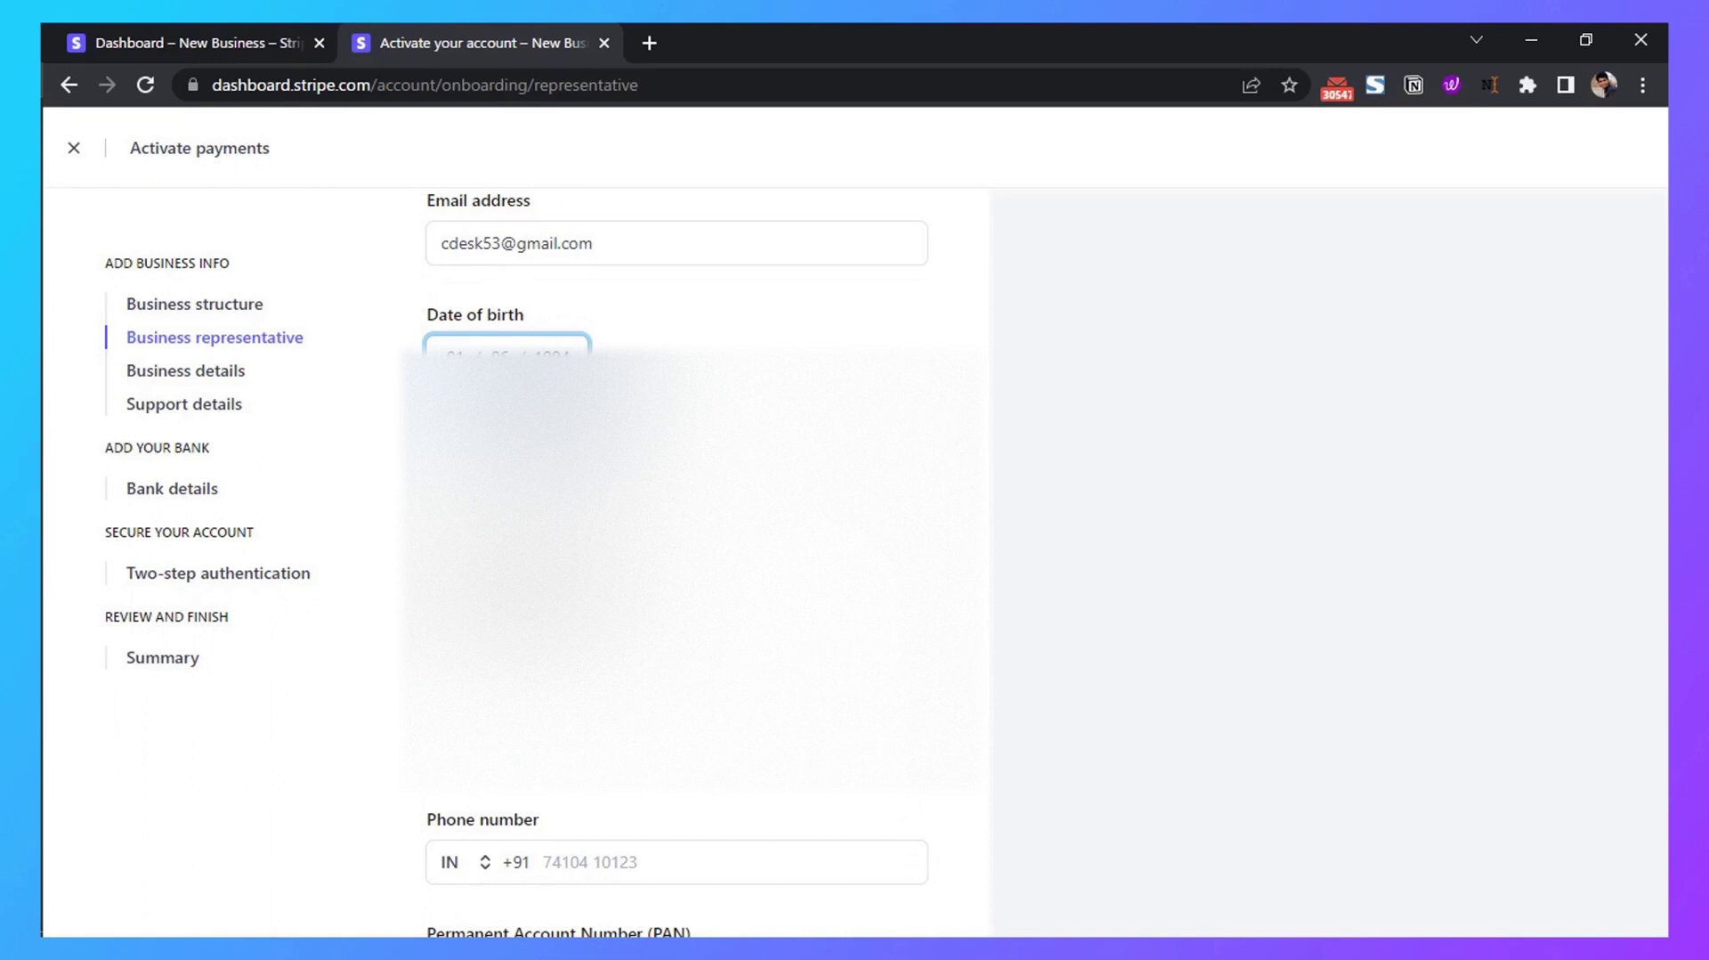
scroll(564, 603, "down", 3)
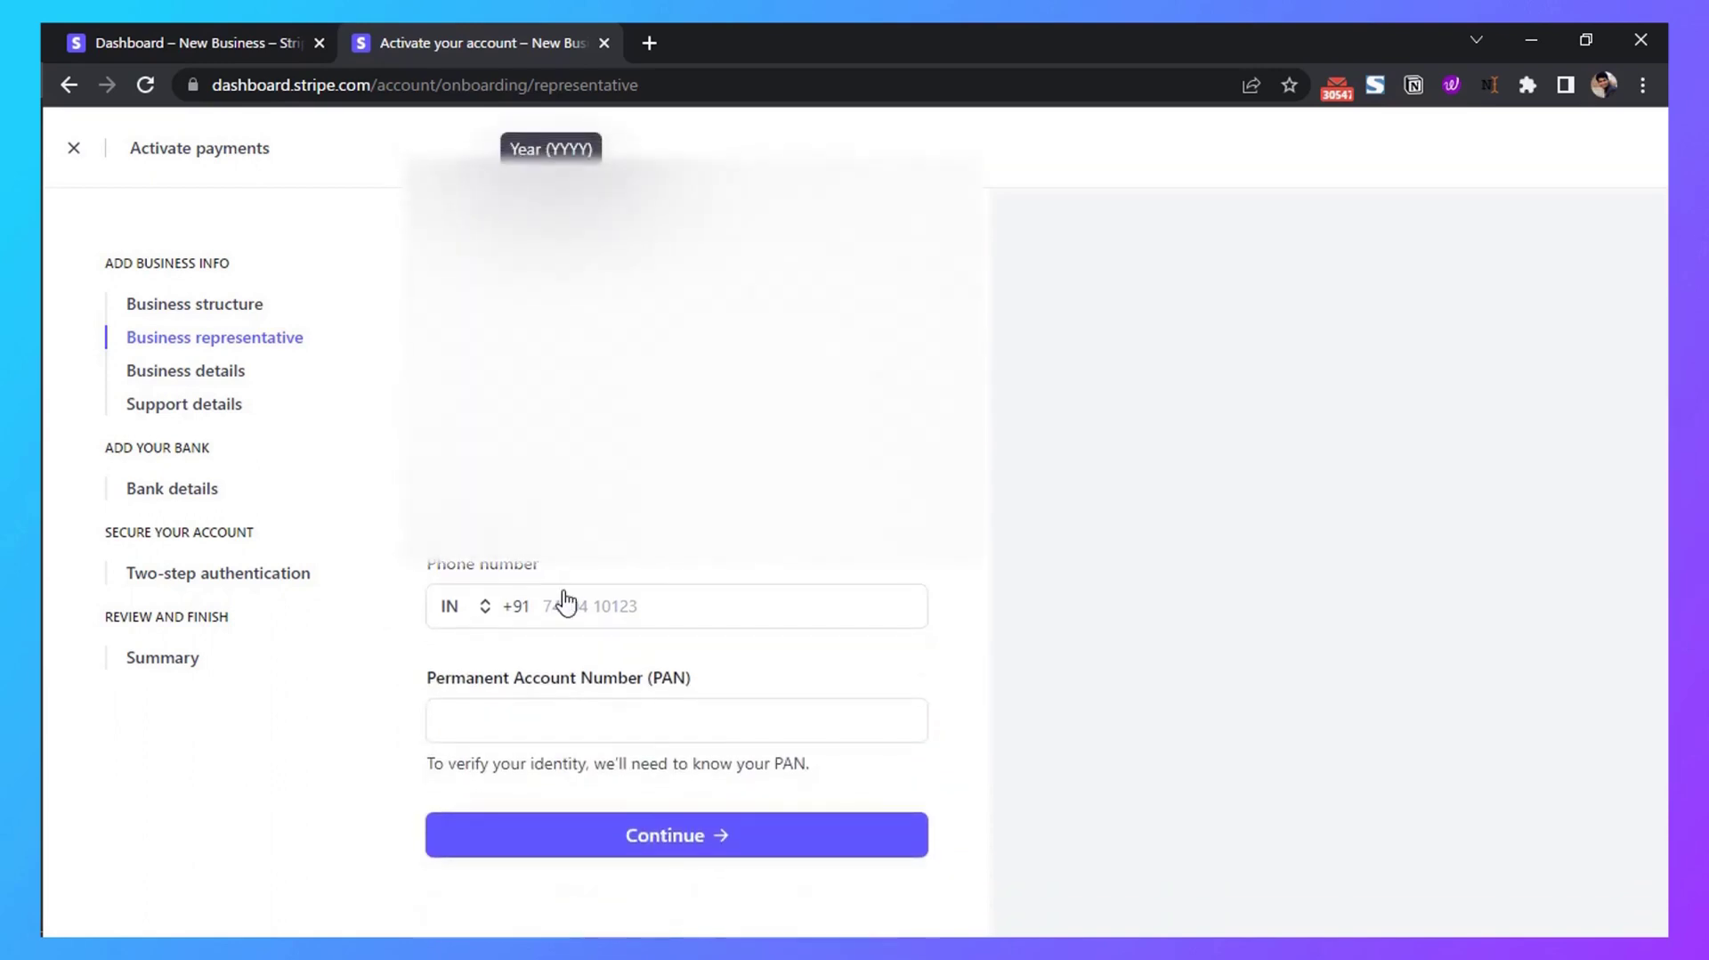
left_click(631, 592)
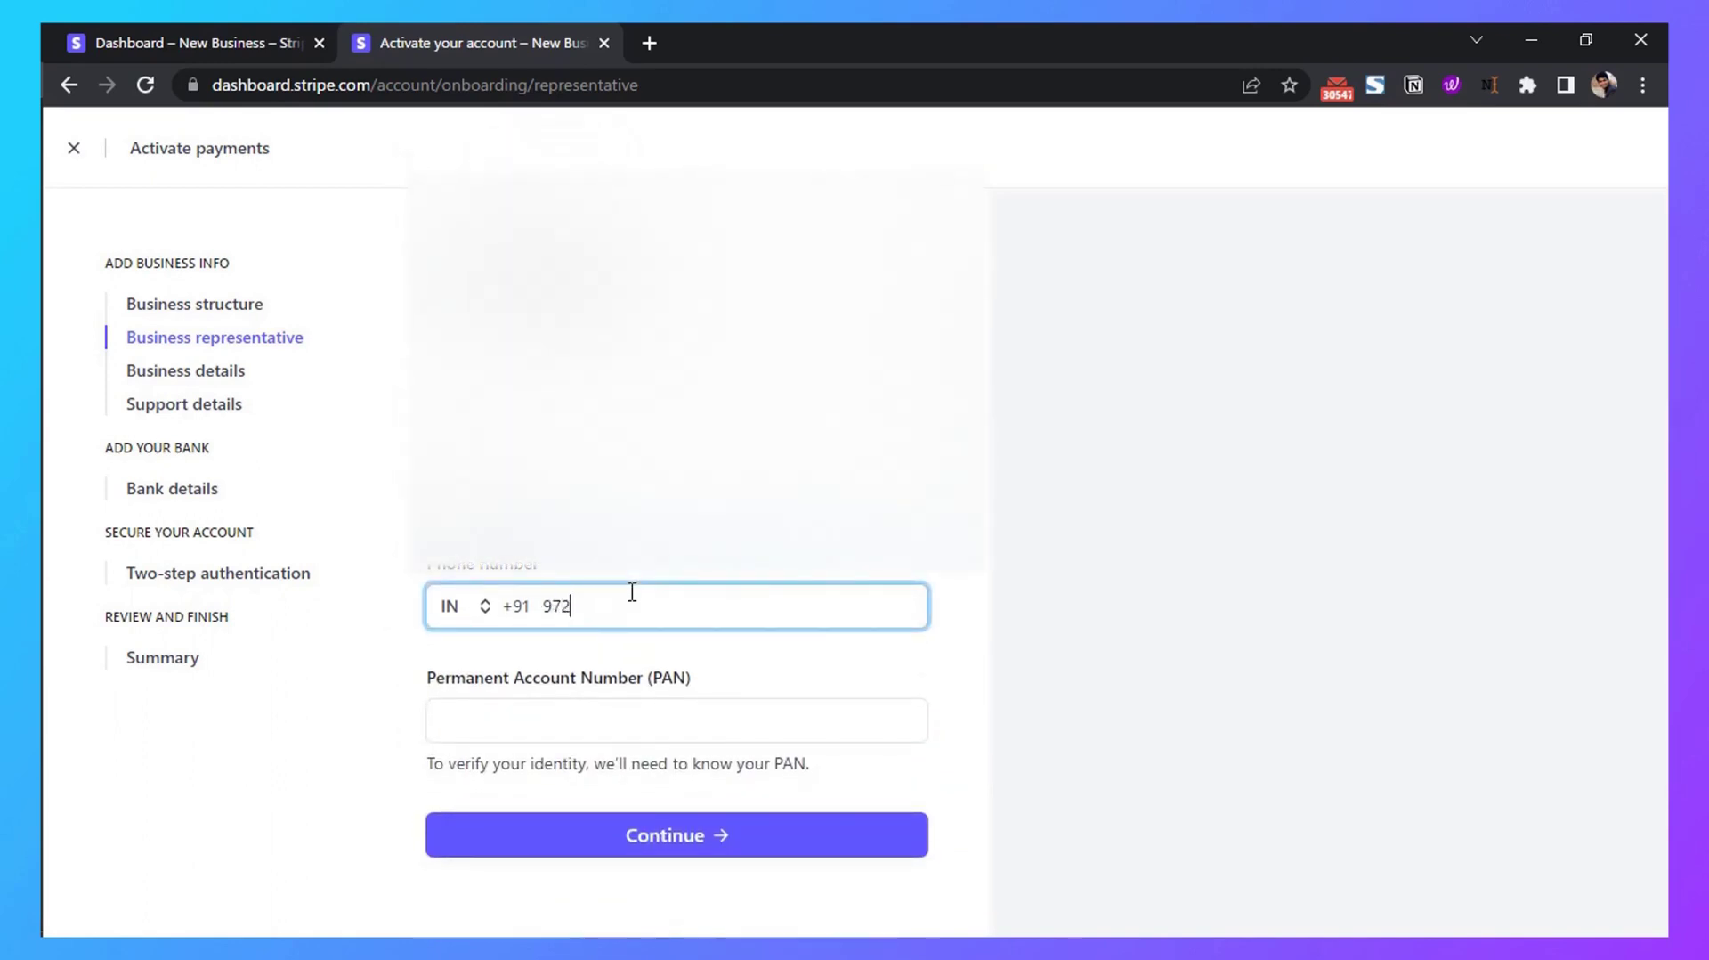
left_click(449, 721)
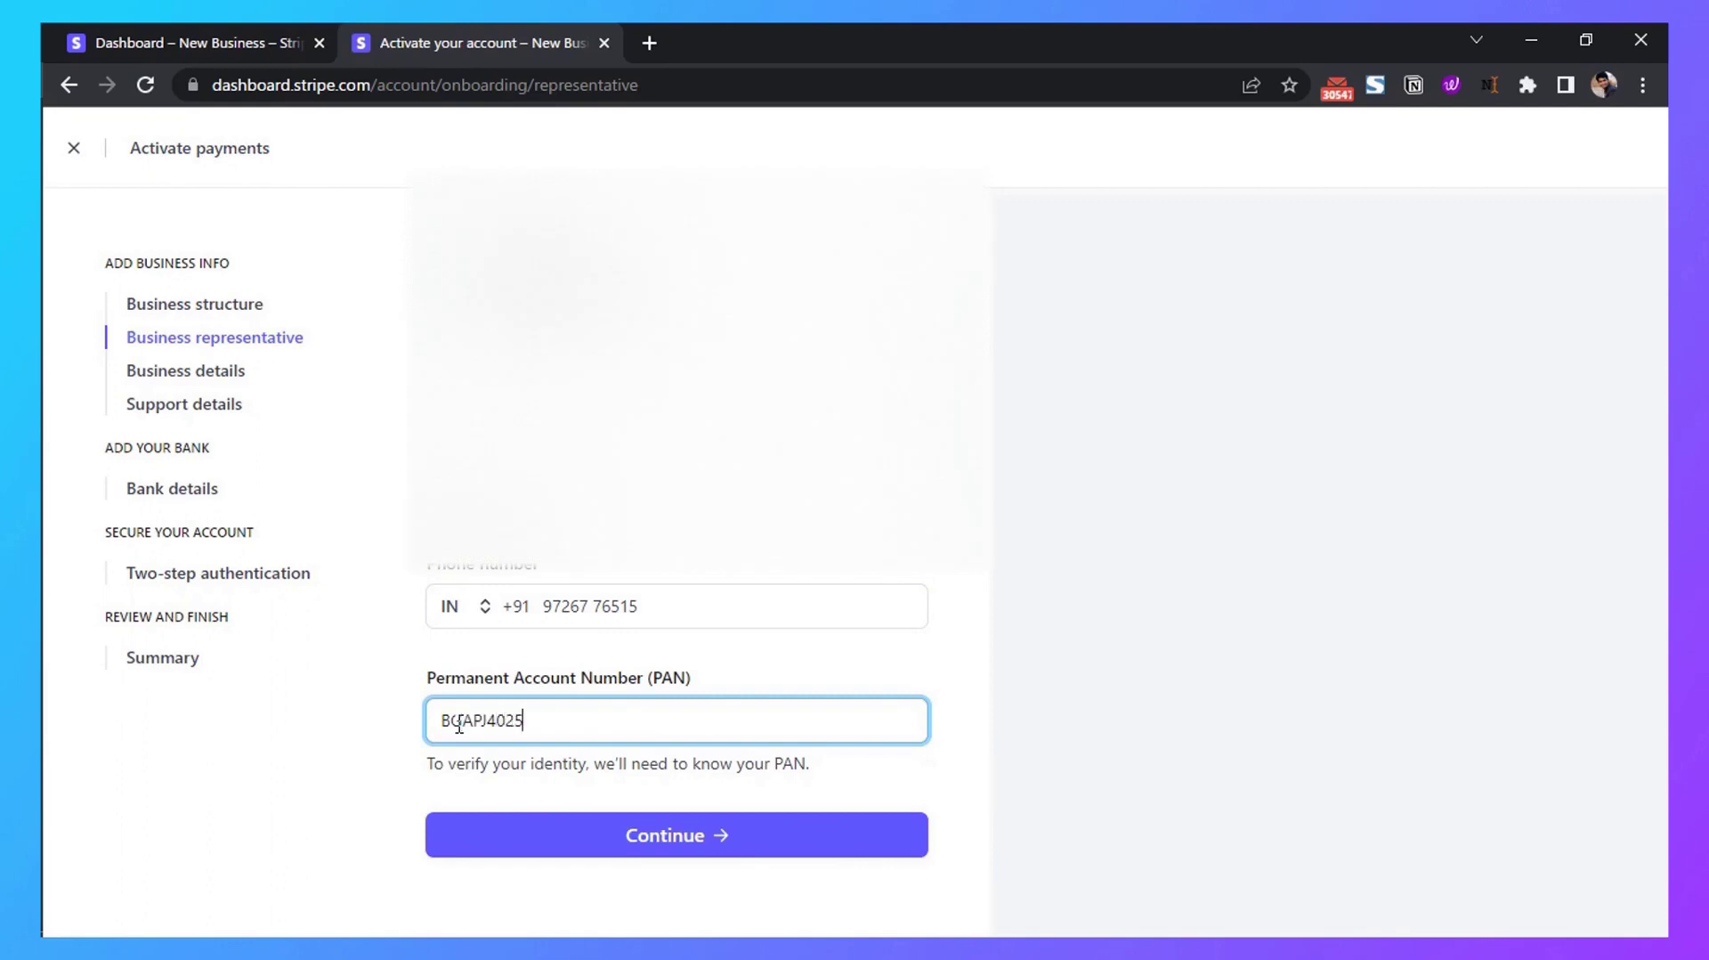
left_click(738, 841)
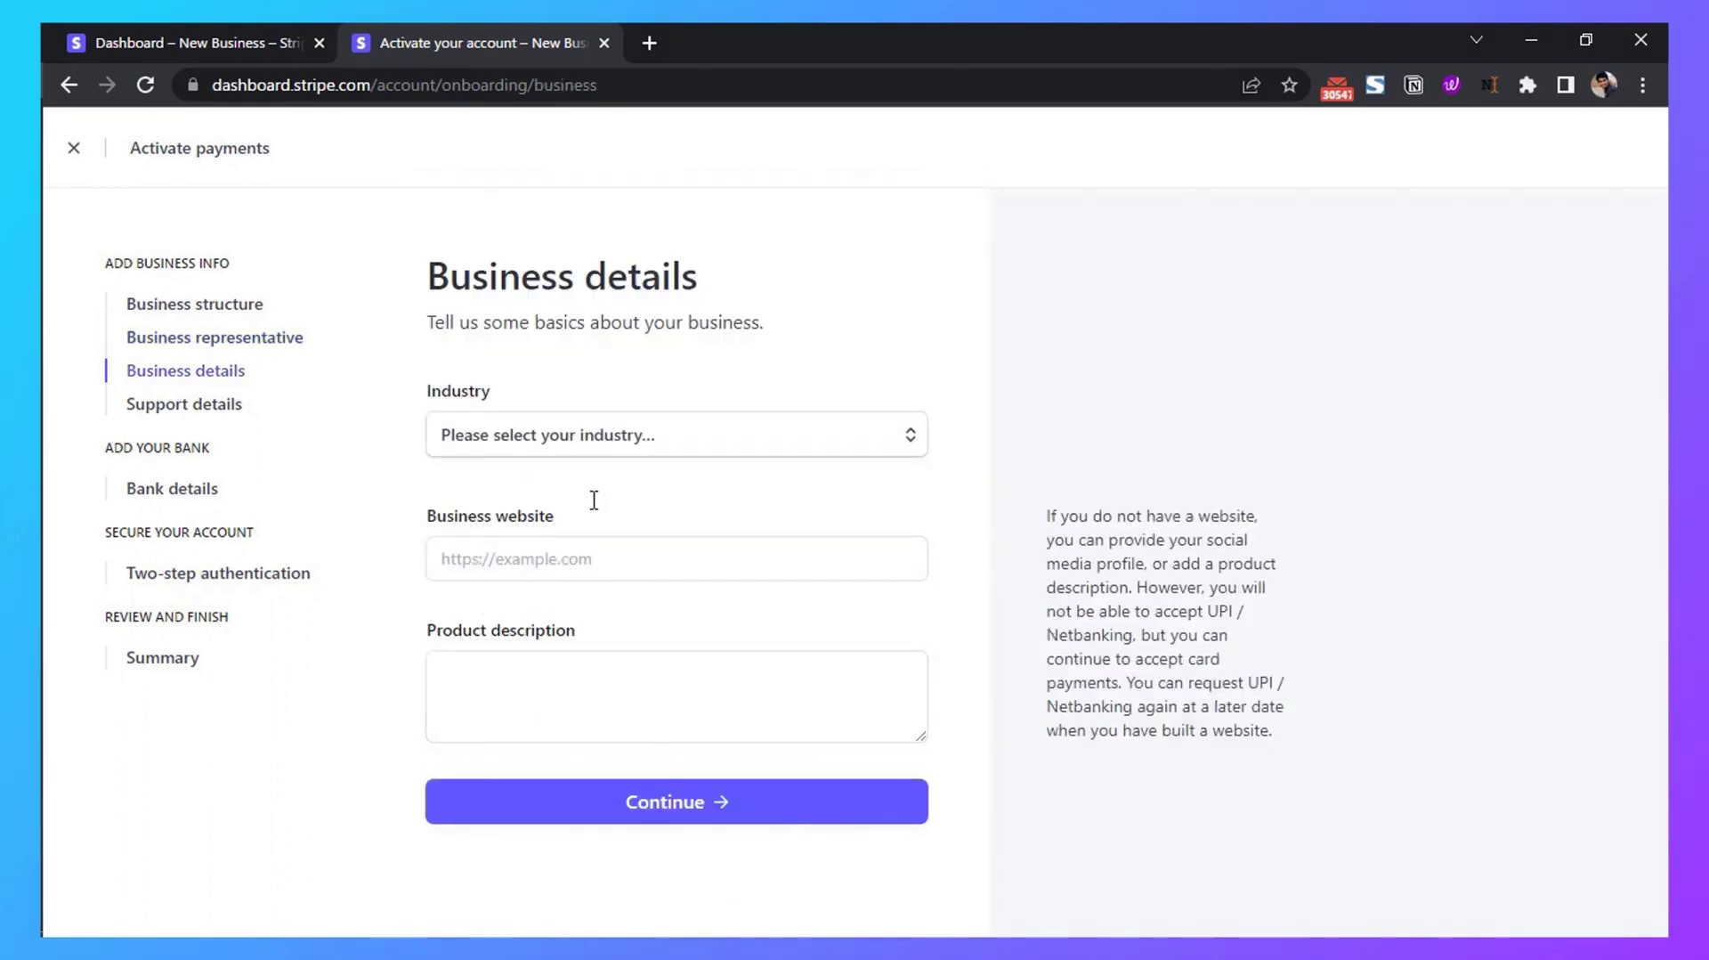
Set Consulting services, website dropship.cdesksolutions.com, description 'We provide complete dropshipping solutions', and continue.
left_click(658, 457)
left_click(537, 648)
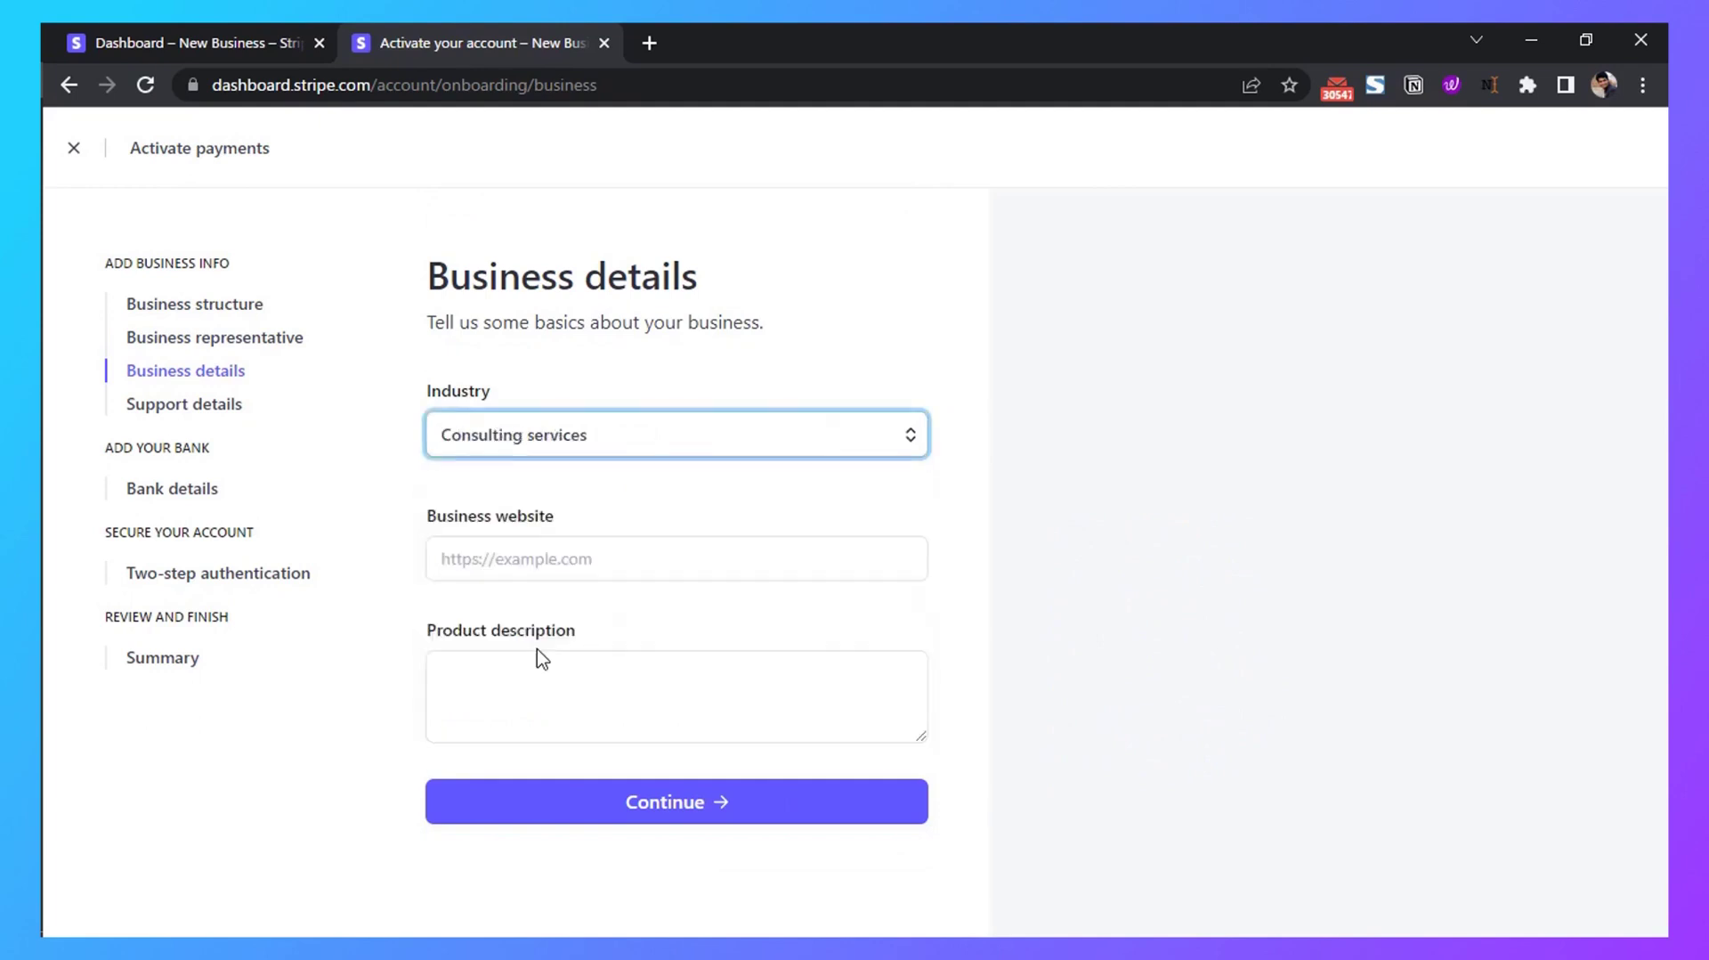
left_click(557, 568)
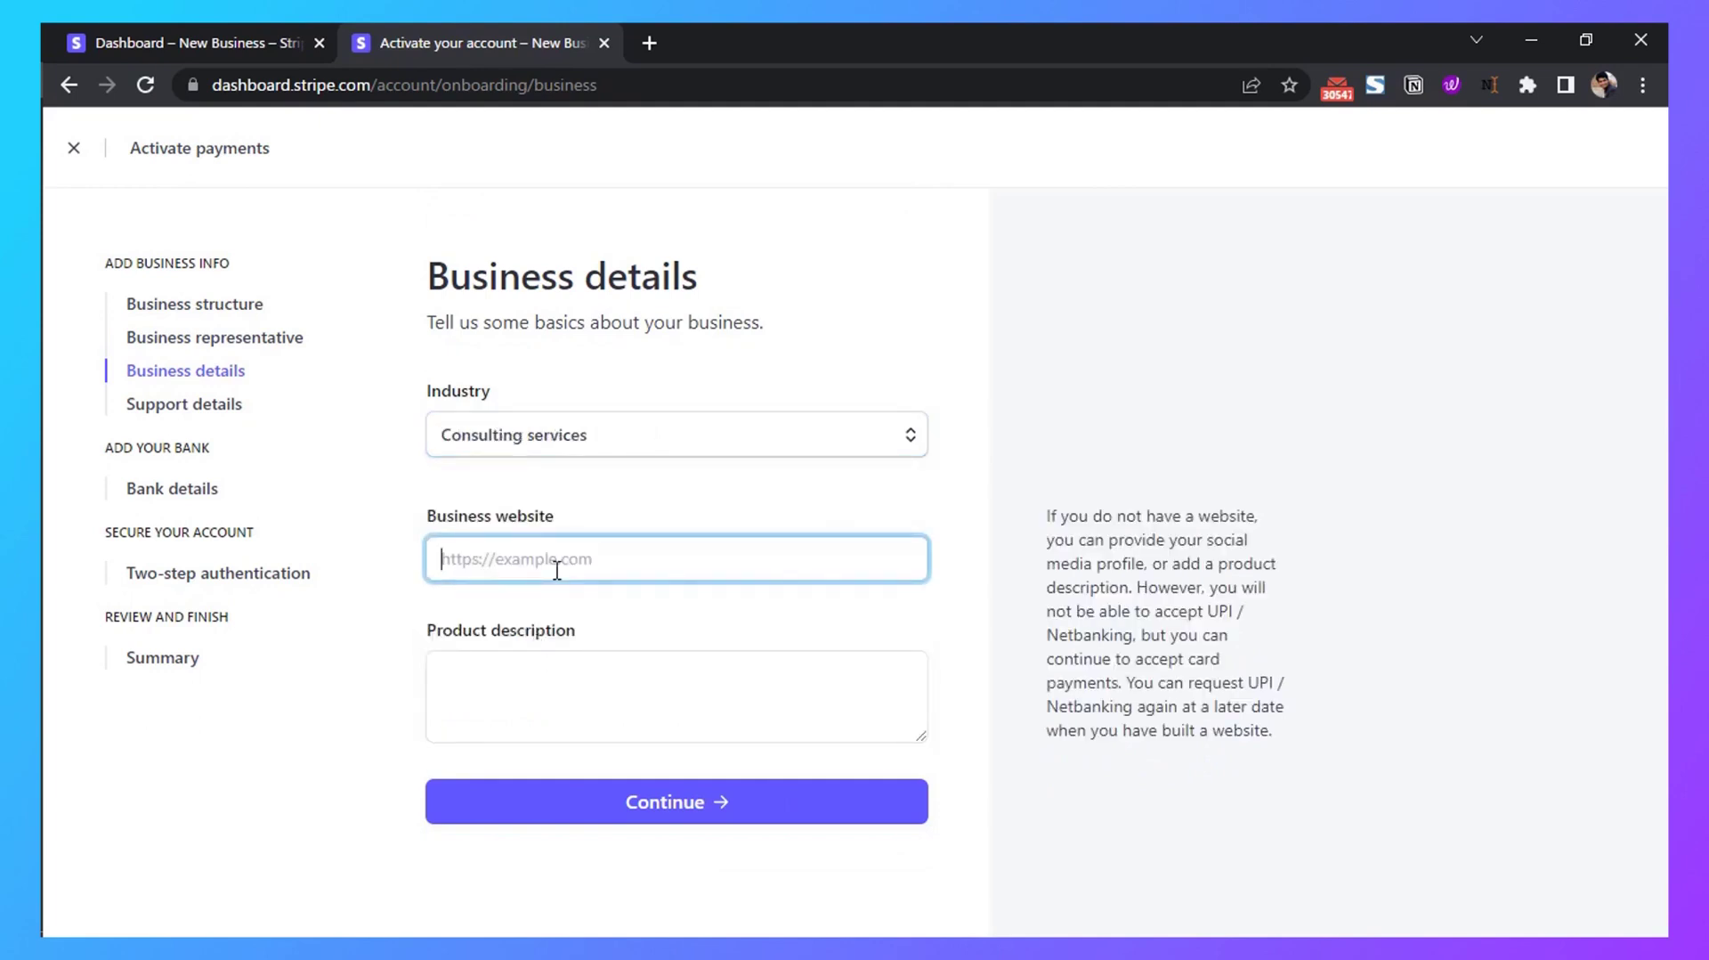
type("dropship.cdesksolutions.")
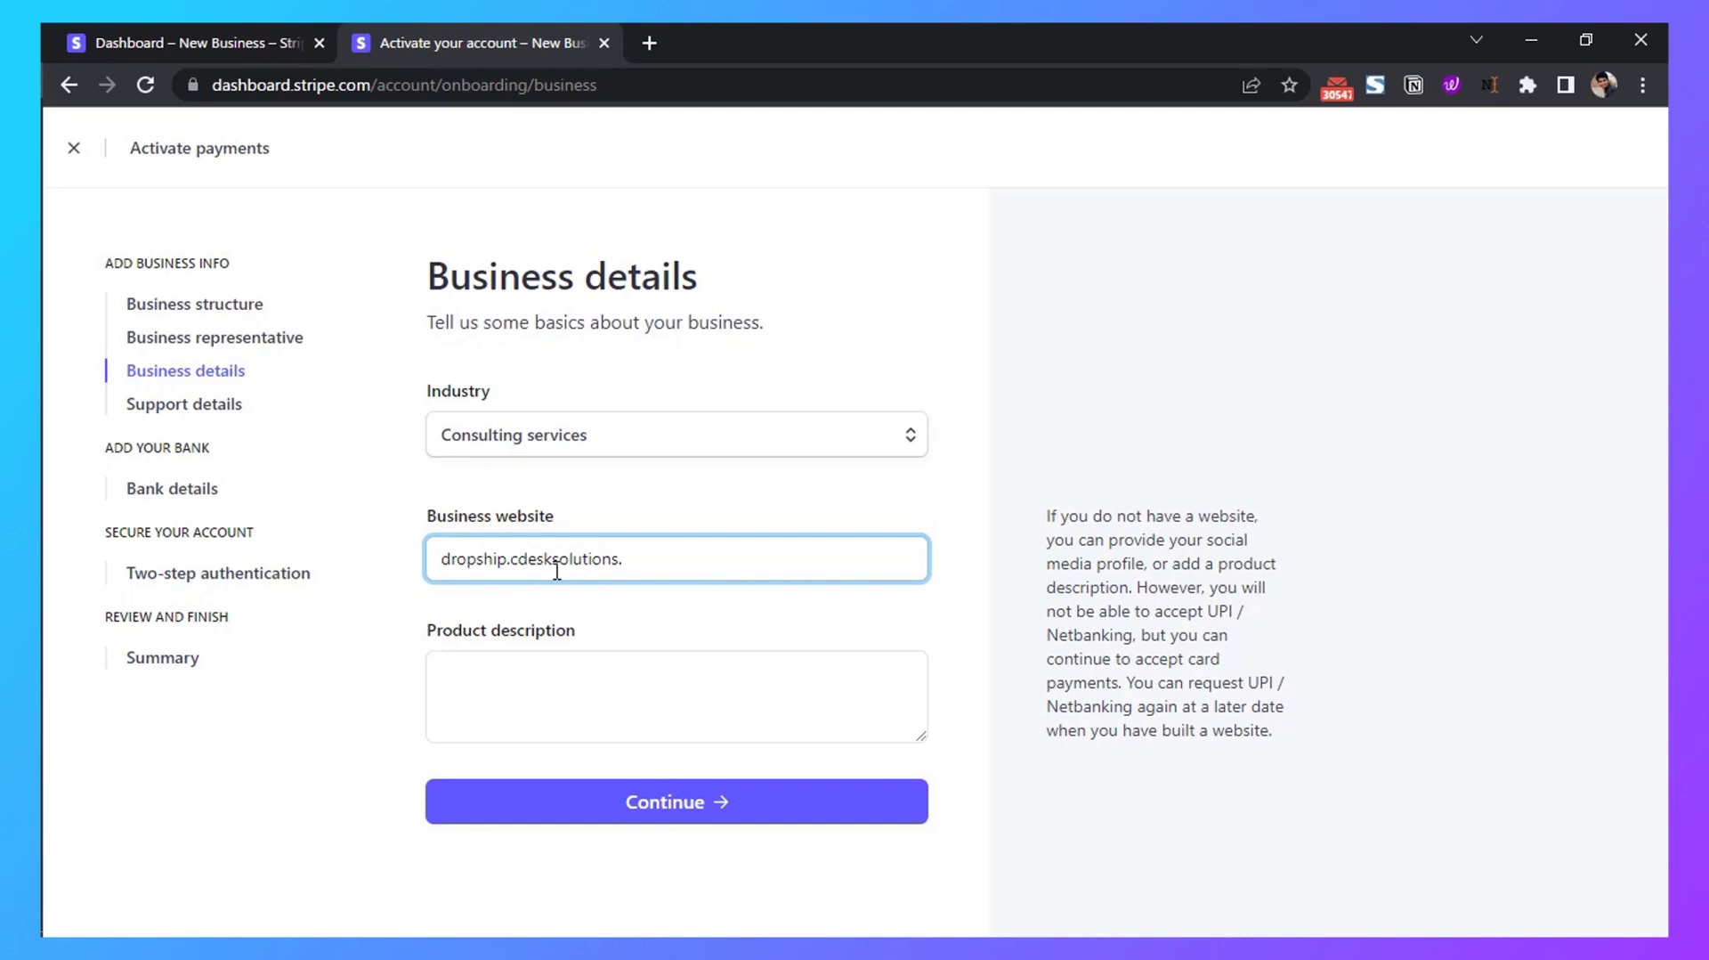
type("com")
left_click(535, 656)
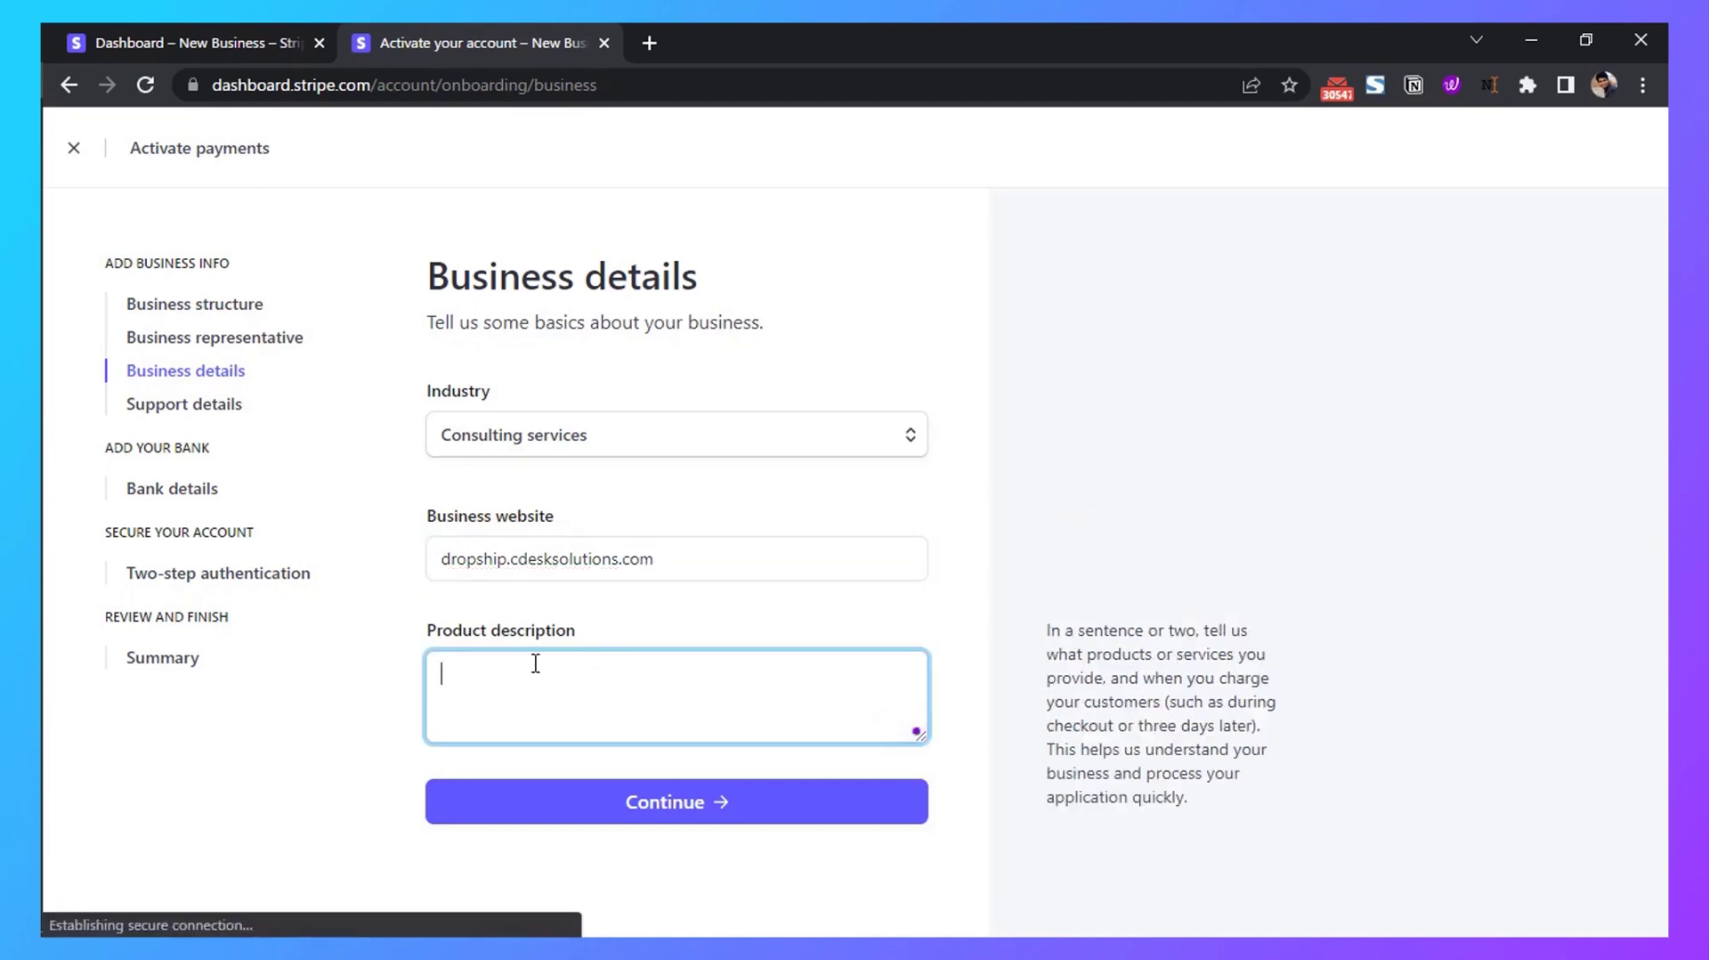
type("We provide ")
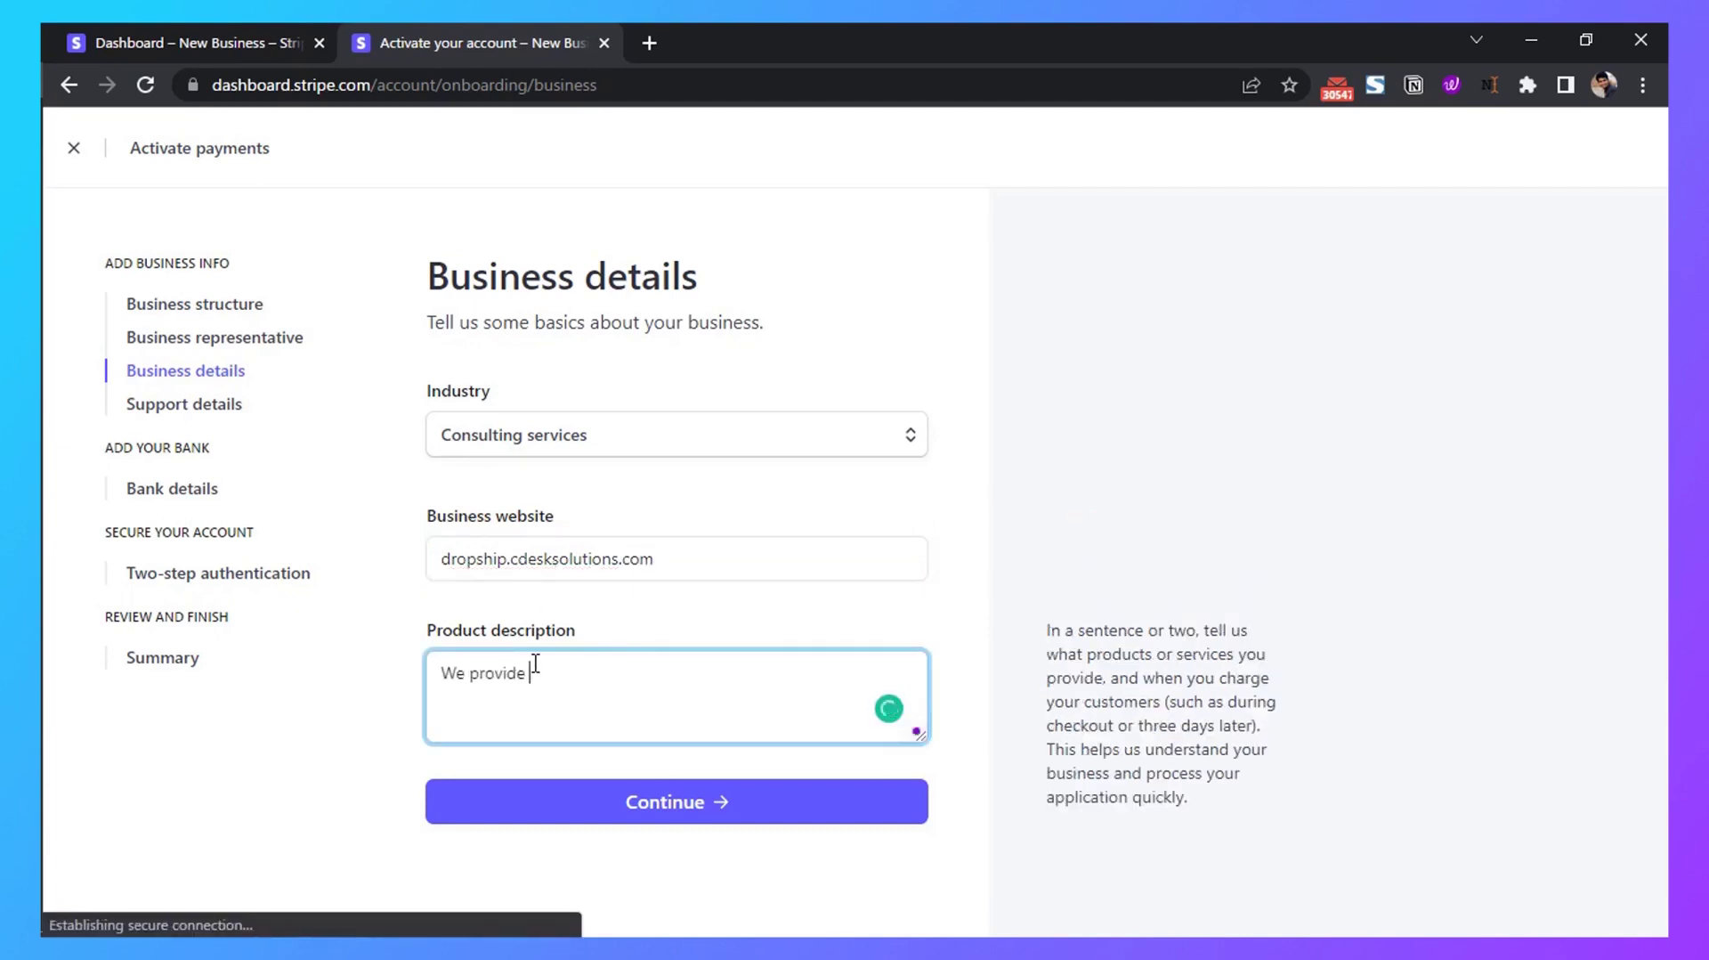
type("complete dropshipping solutions.")
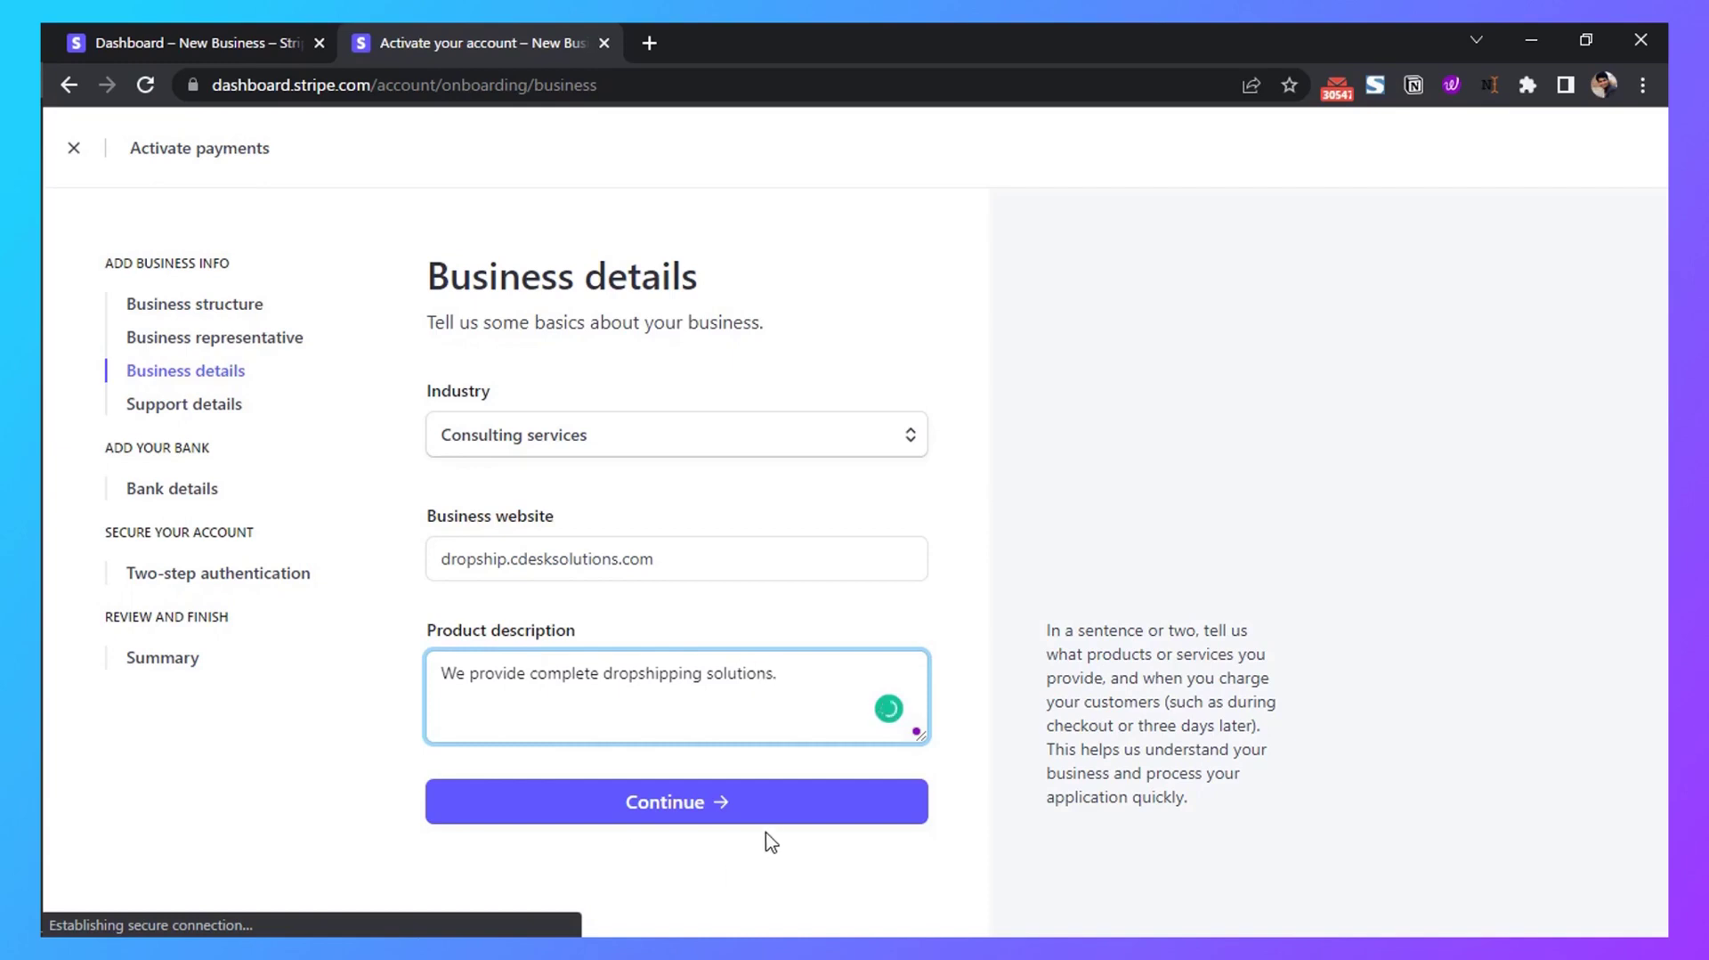
left_click(730, 805)
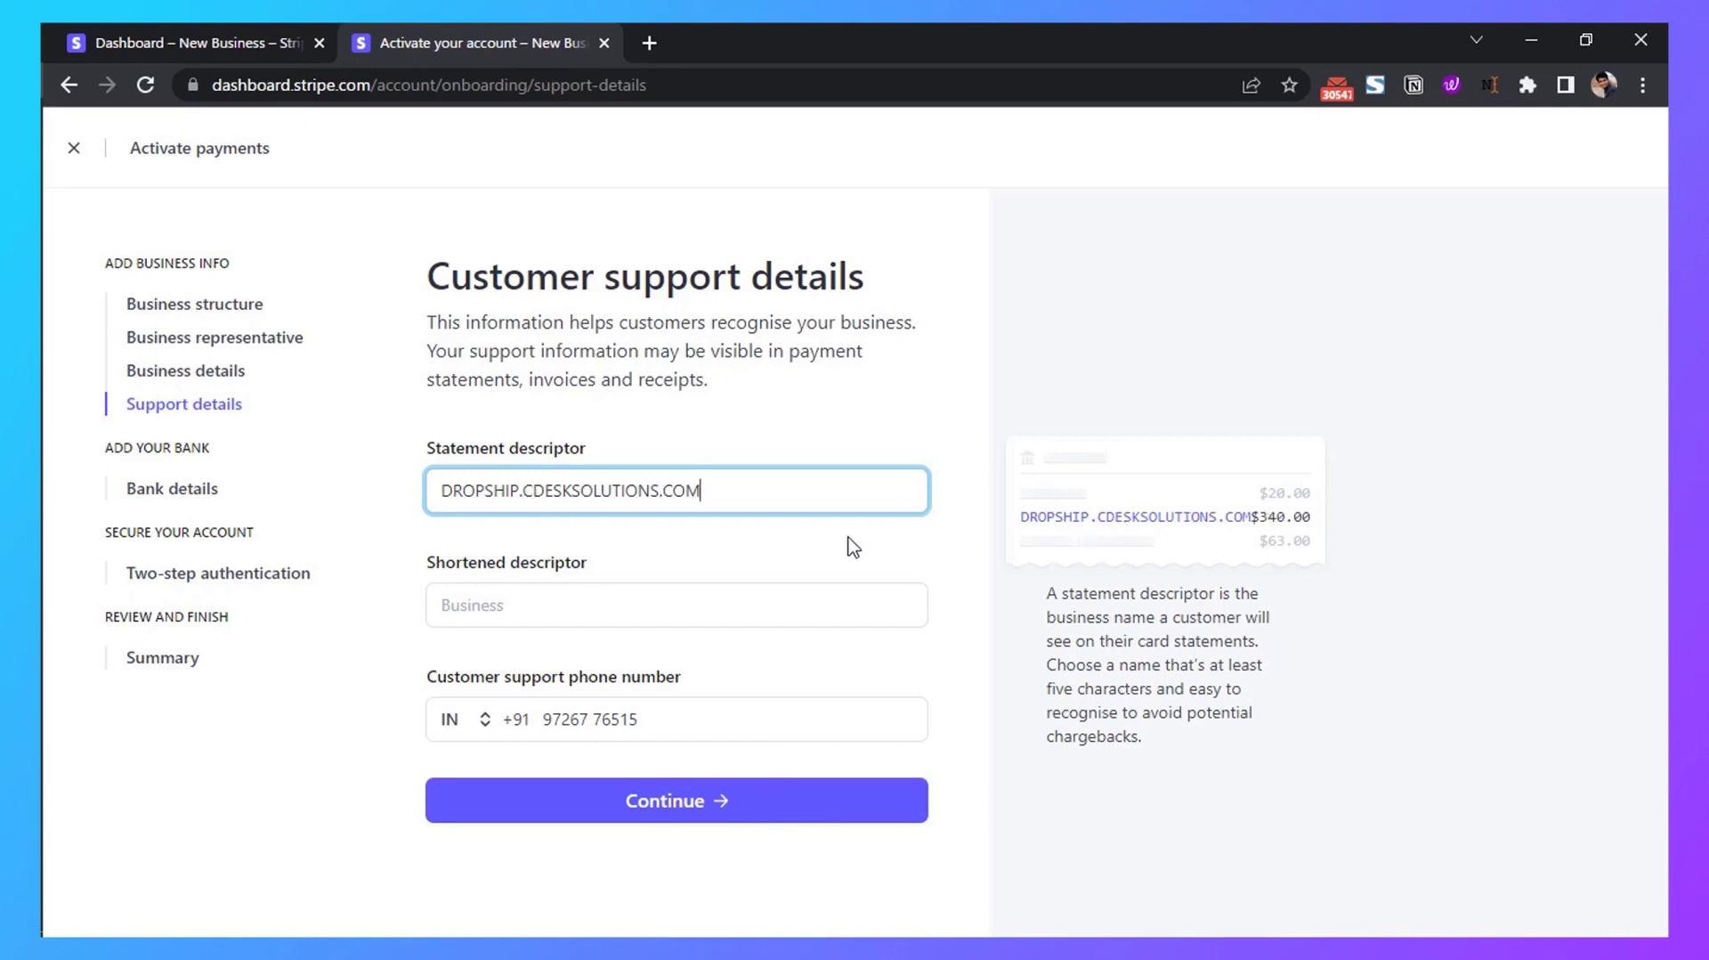
Set the shortened statement descriptor to 'cds' and submit the customer support details.
left_click(558, 608)
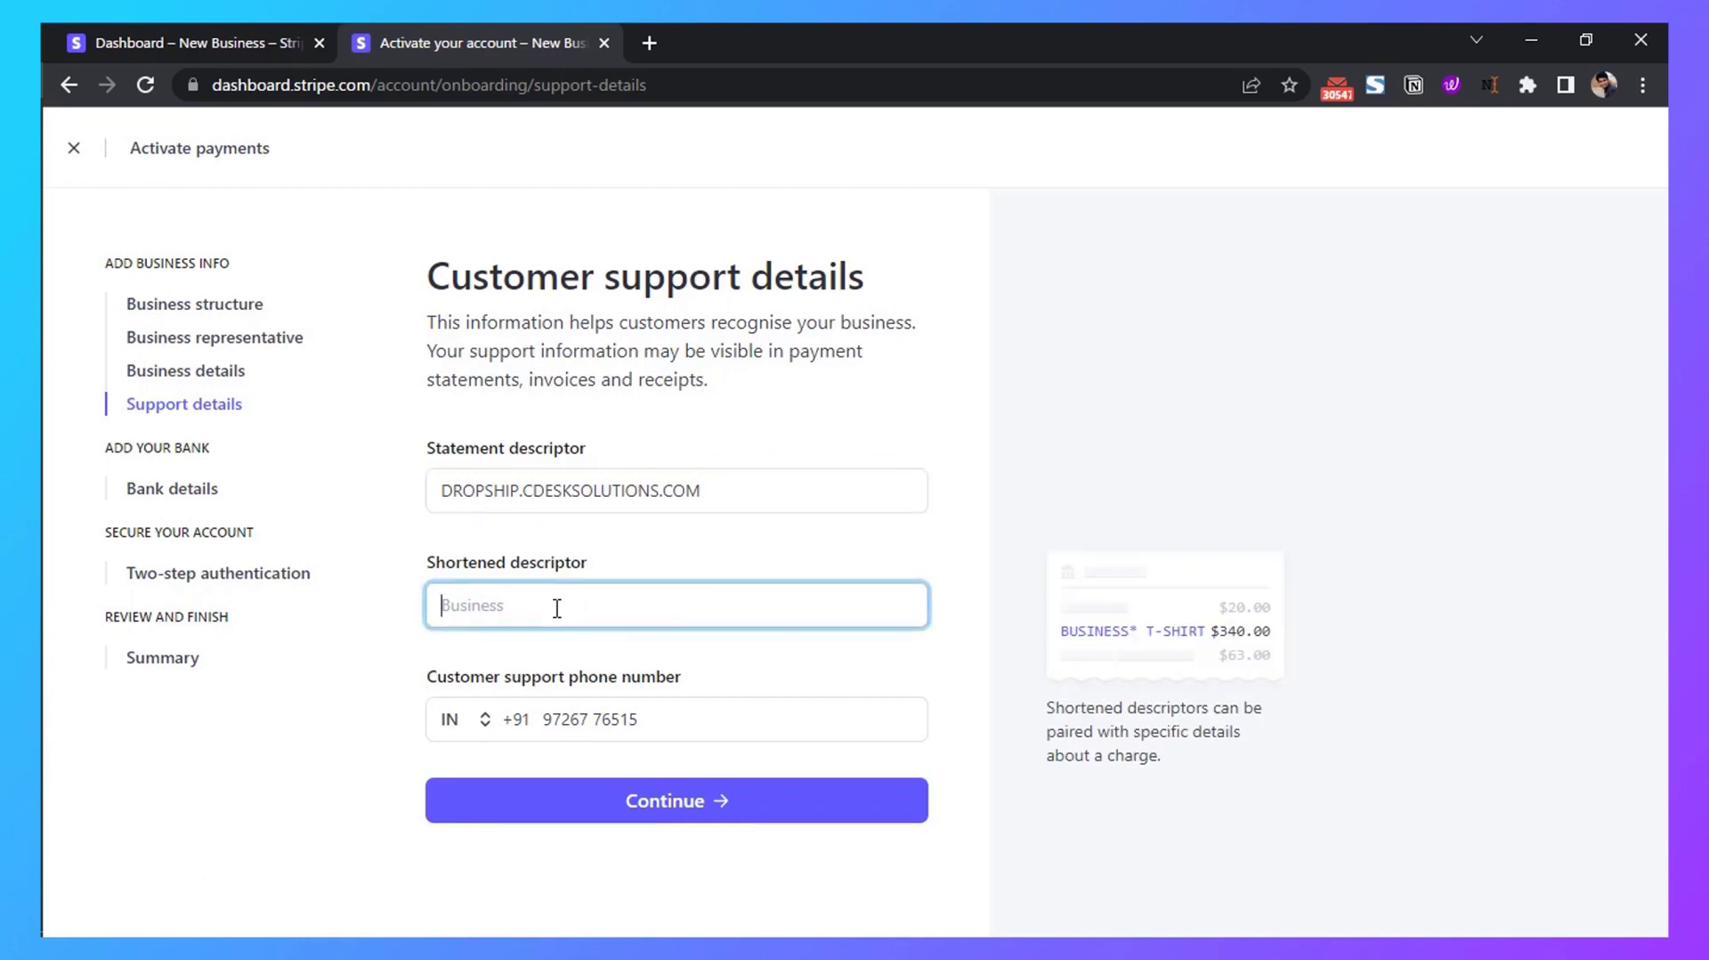
type("cds")
left_click(666, 556)
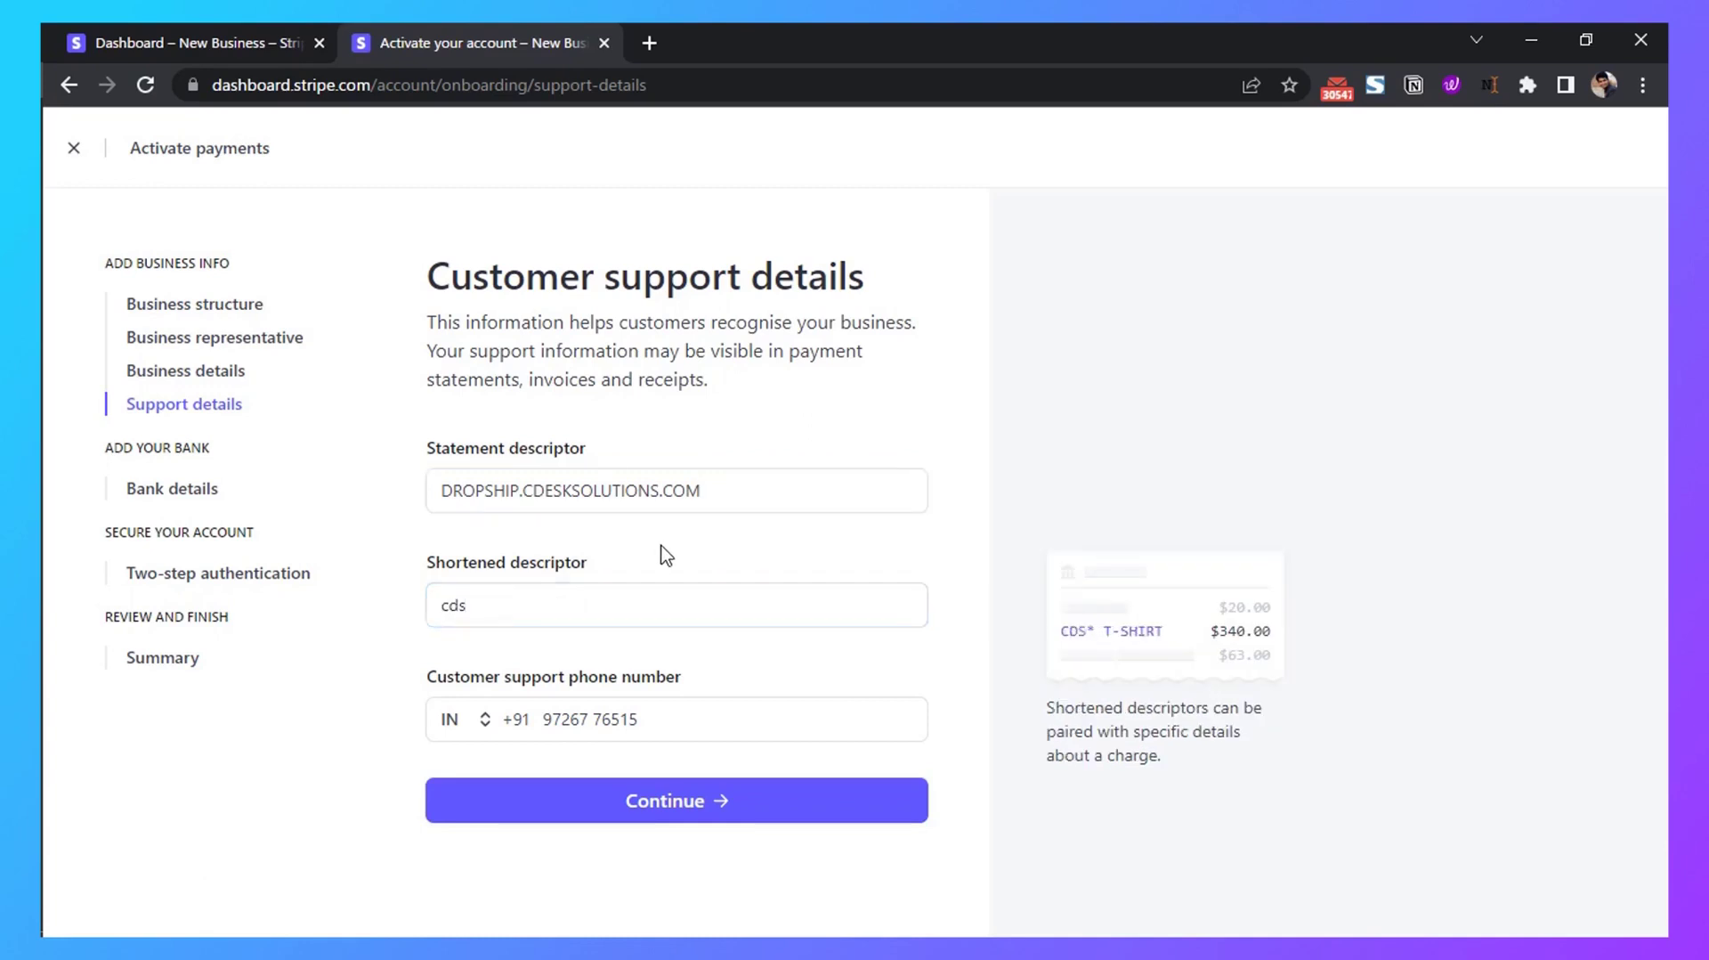
left_click(770, 804)
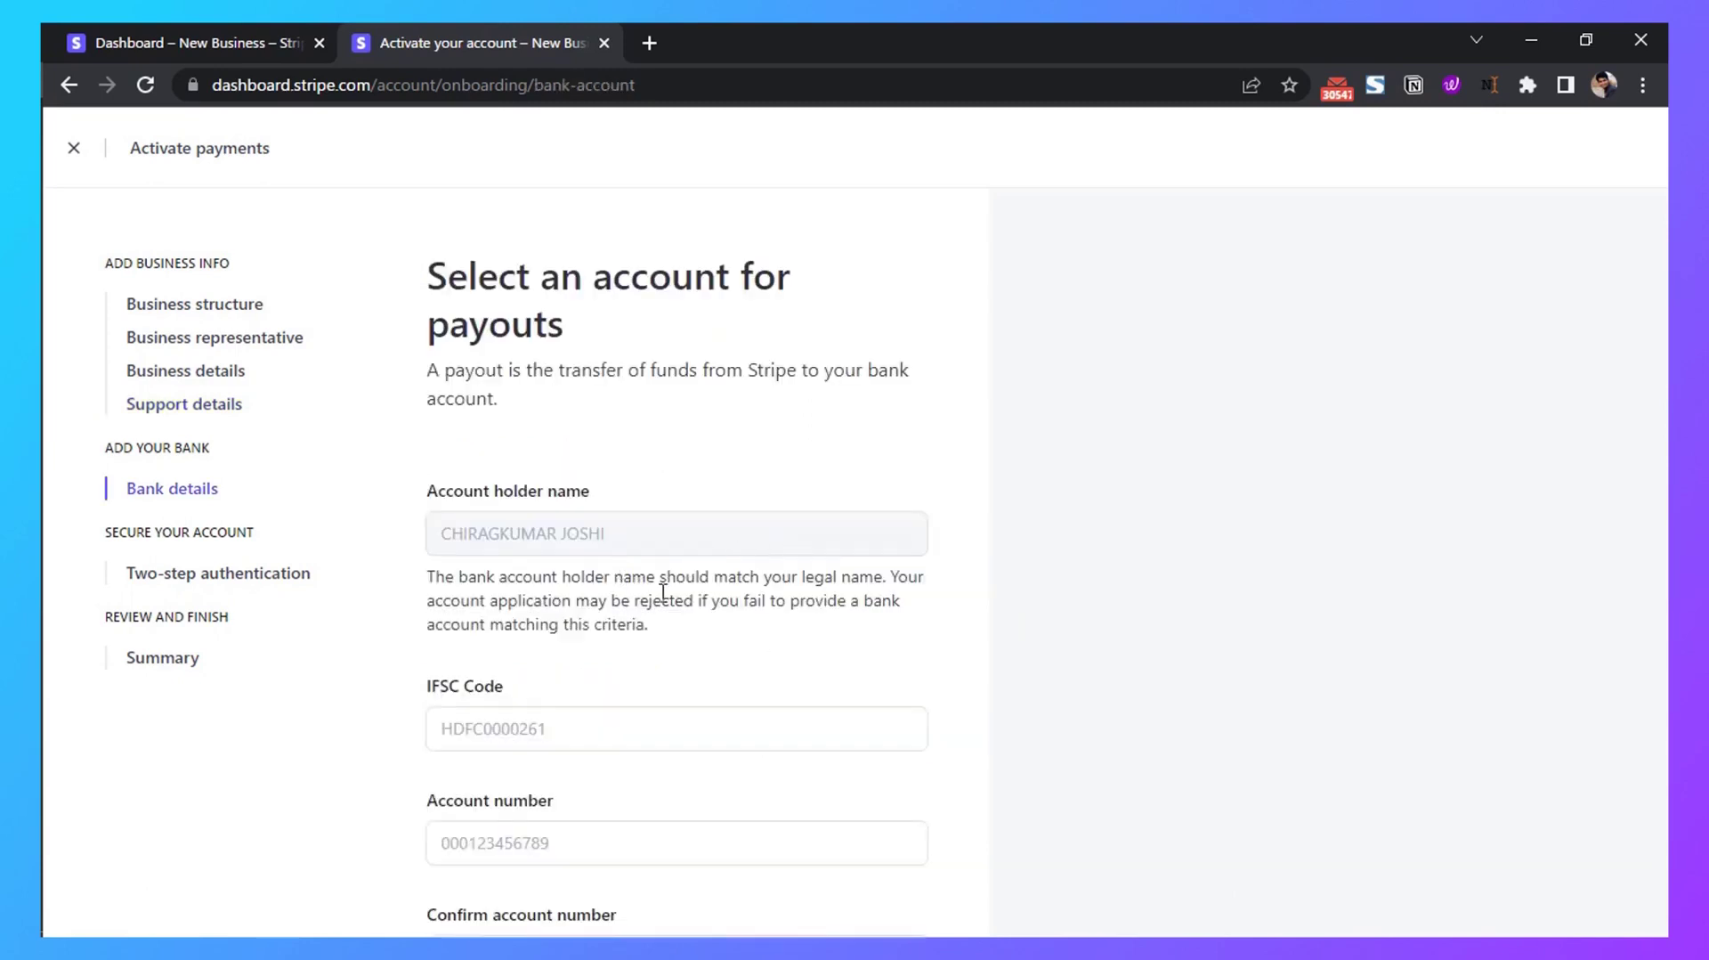
Review the IFSC code and account number fields and submit the bank details.
scroll(663, 592, "down", 1)
scroll(663, 592, "down", 1)
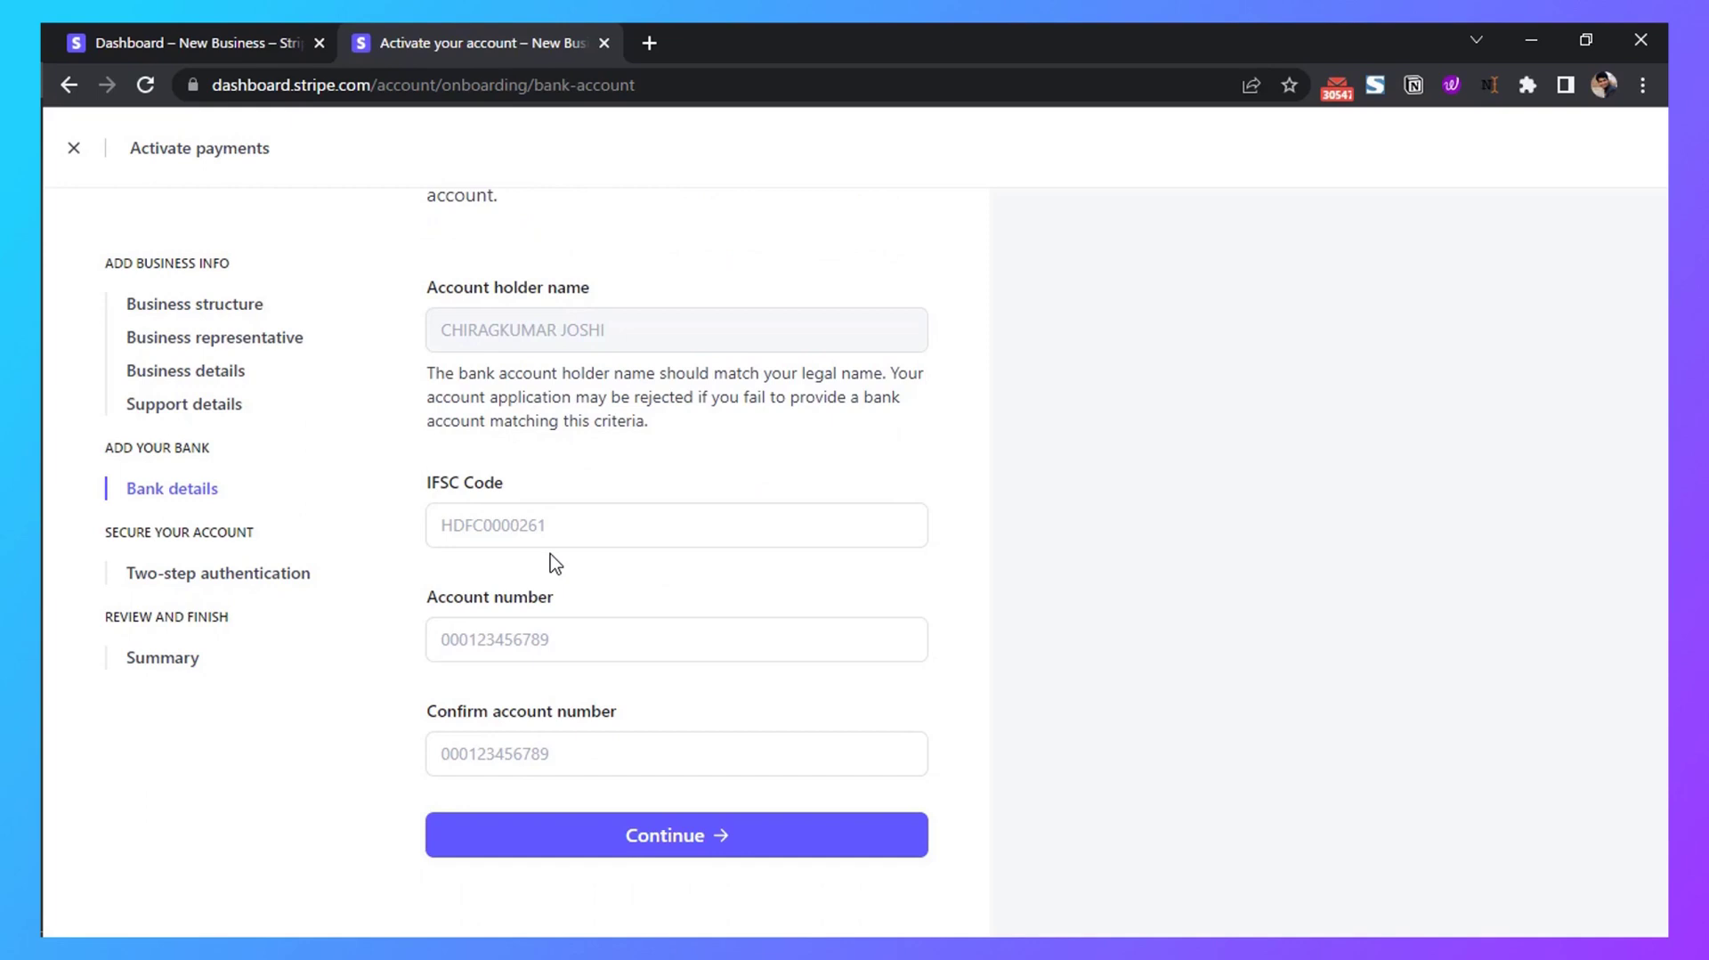
left_click(566, 534)
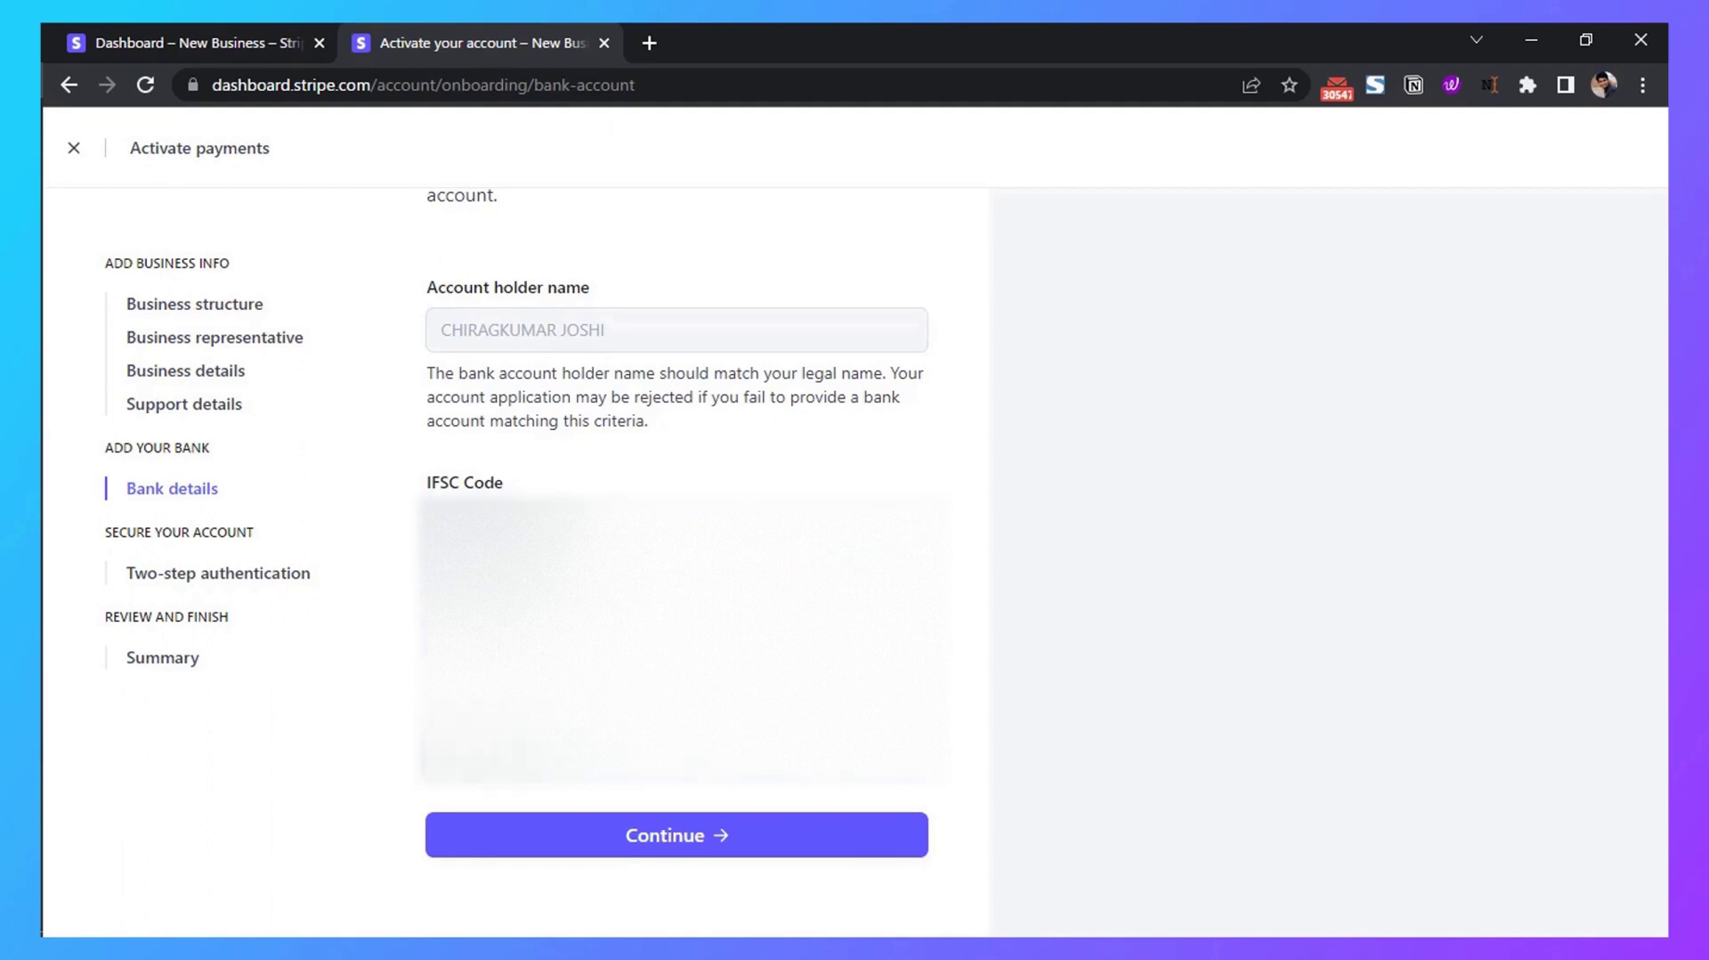
left_click(730, 842)
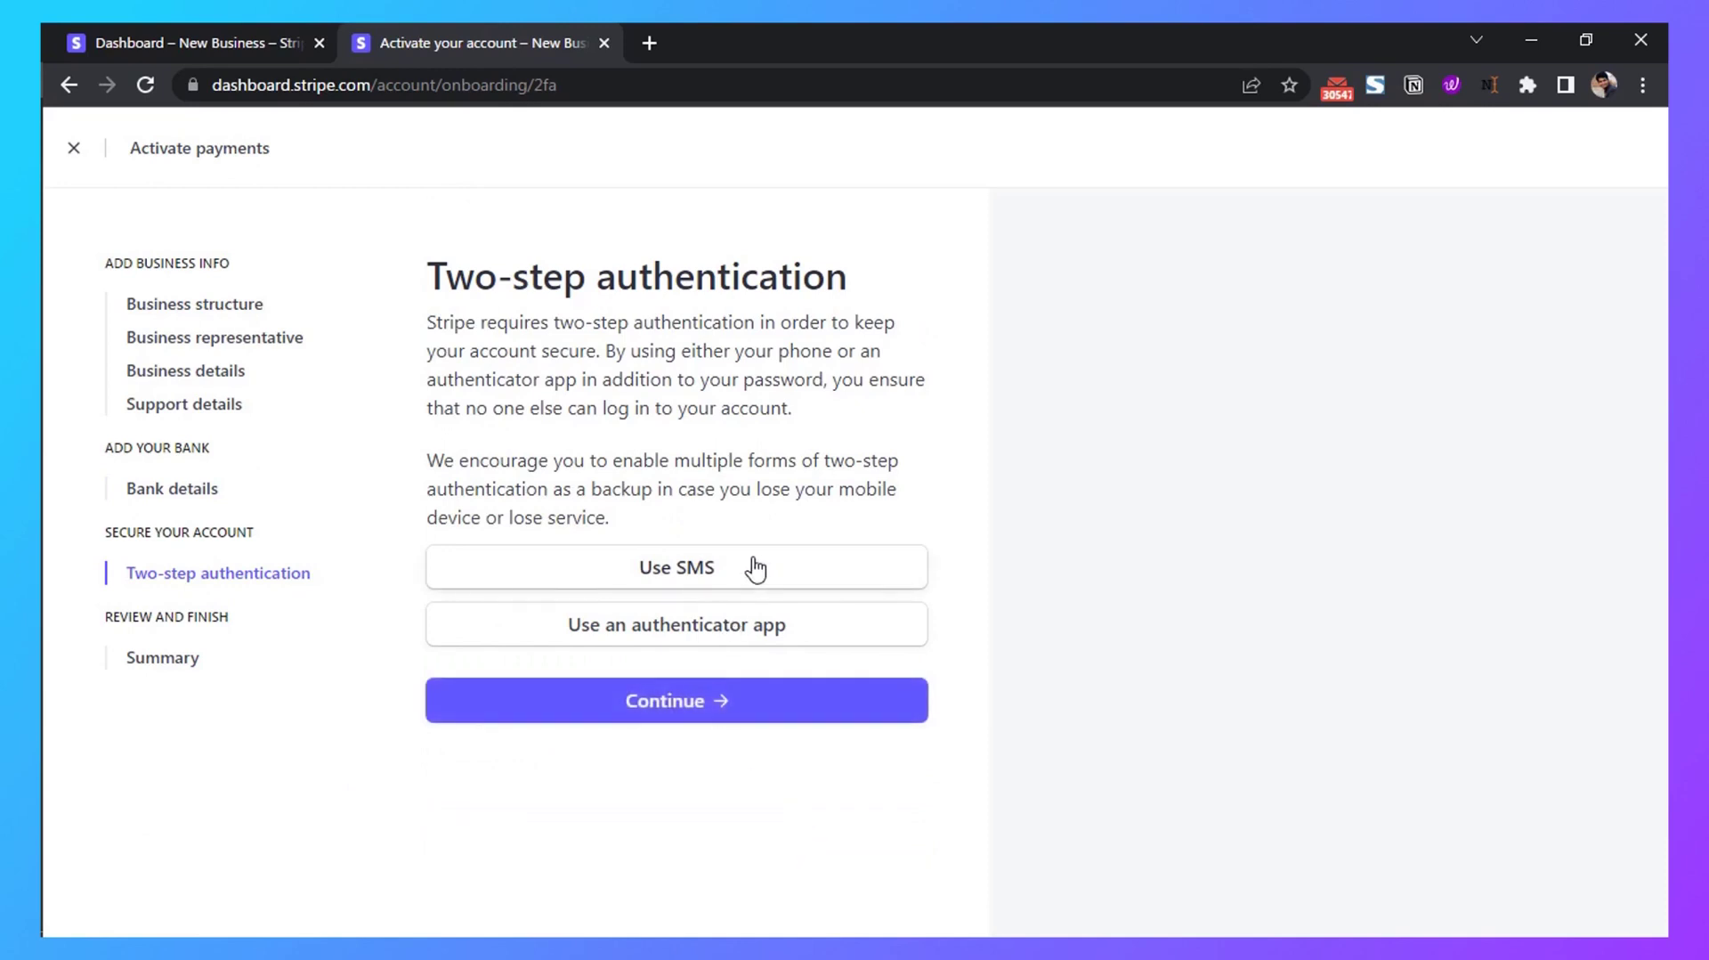
Enable SMS two-step authentication with the prefilled phone number and the texted verification code.
left_click(754, 568)
left_click(973, 562)
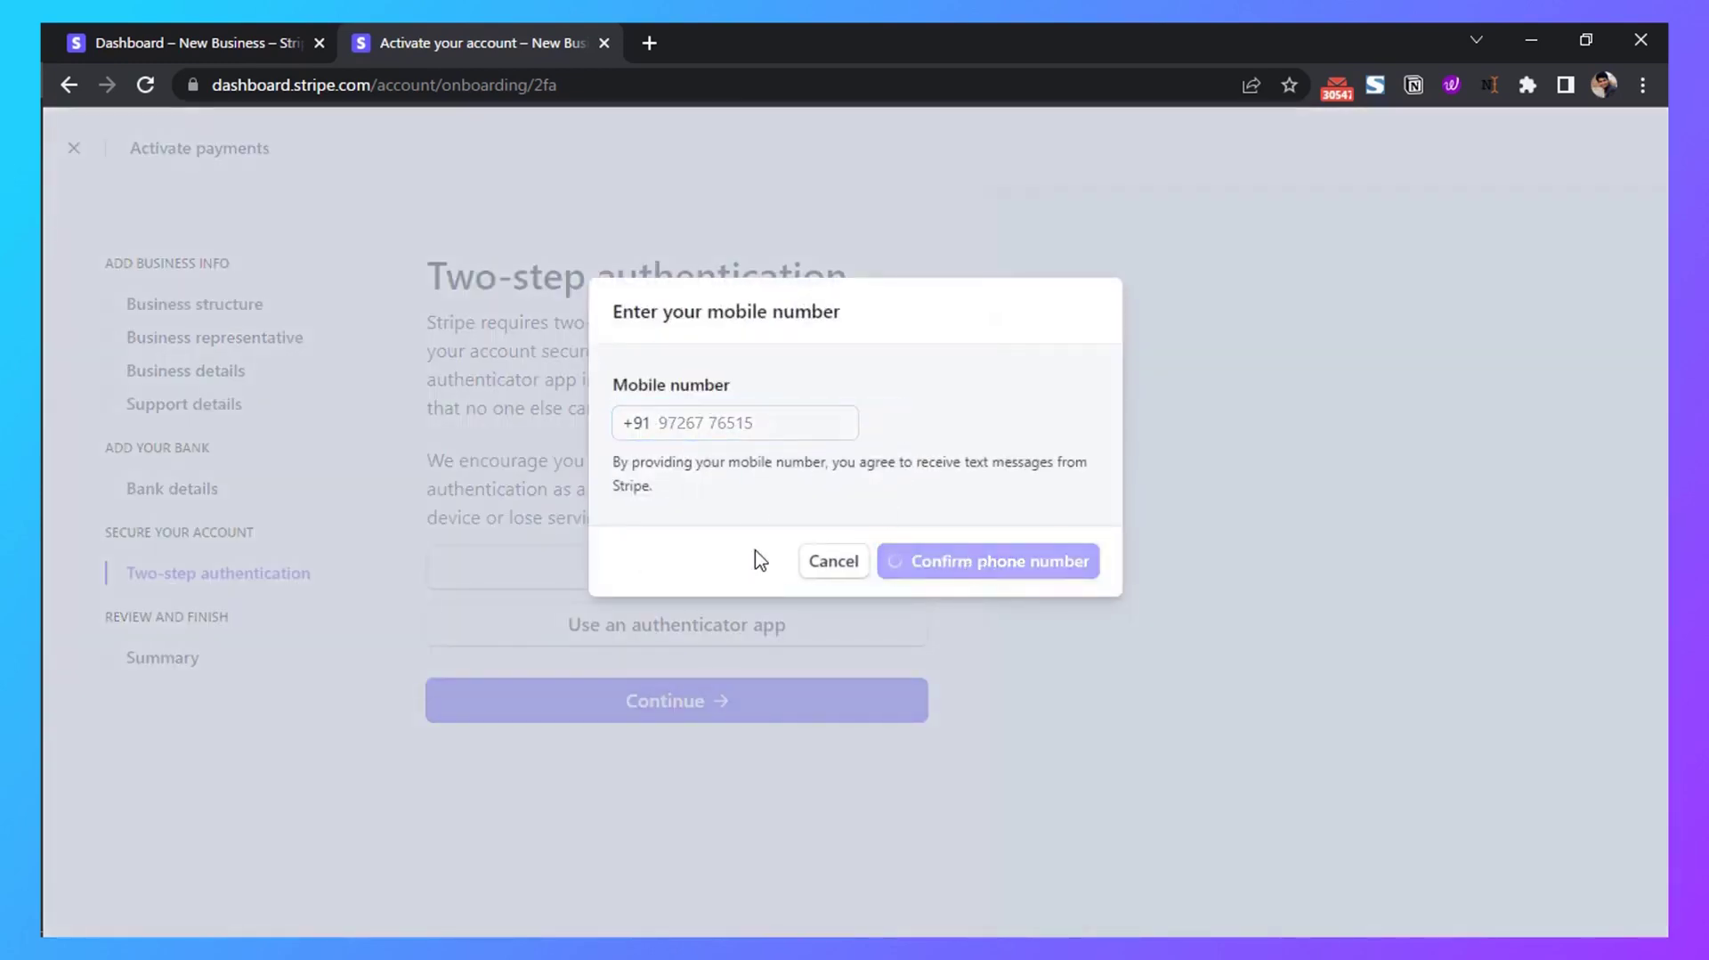
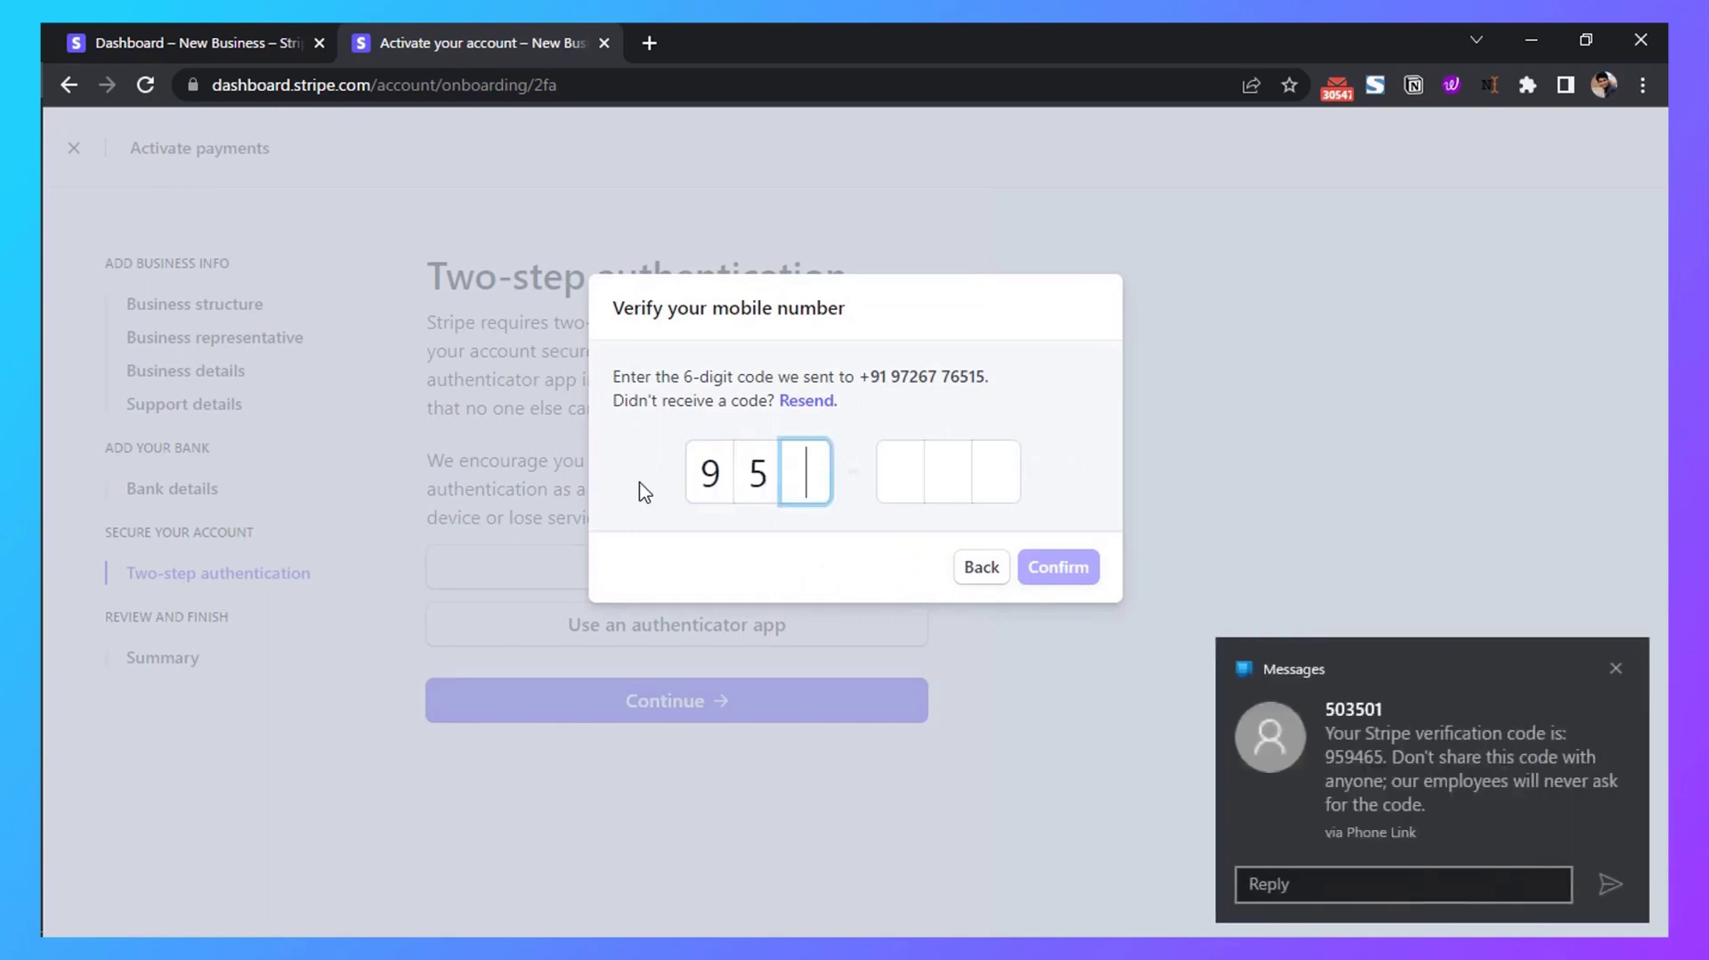
left_click(1614, 668)
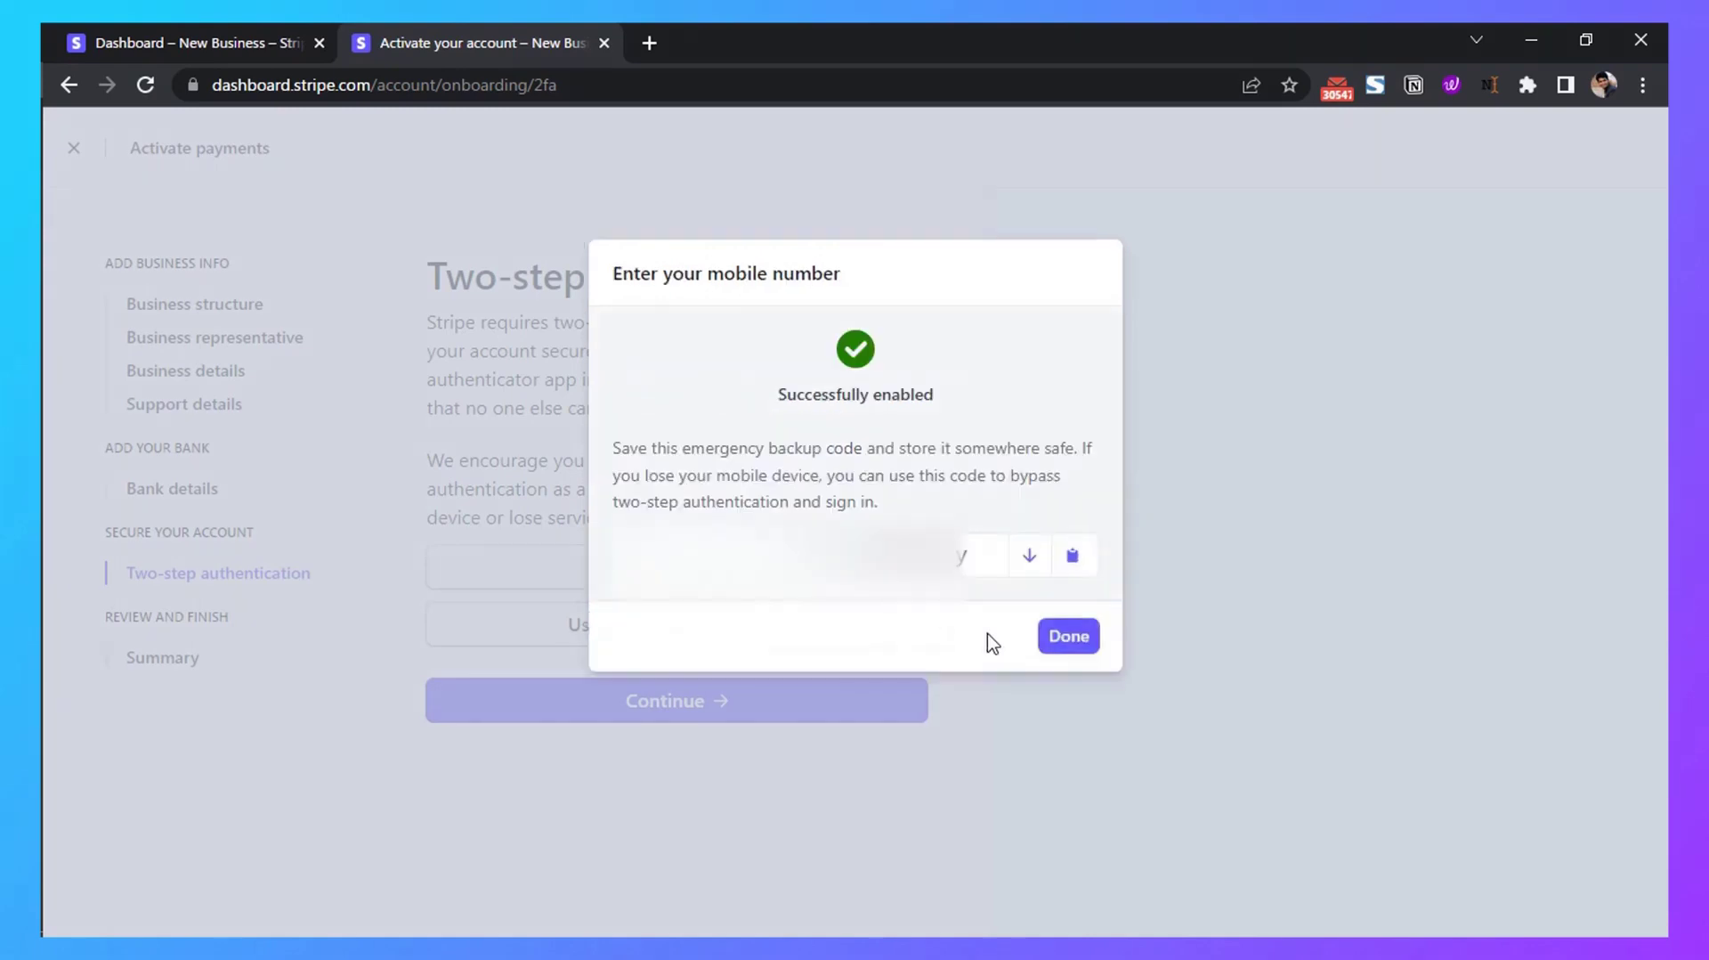
Download the emergency backup code as stripe_backup_code.txt and finish.
left_click(1030, 561)
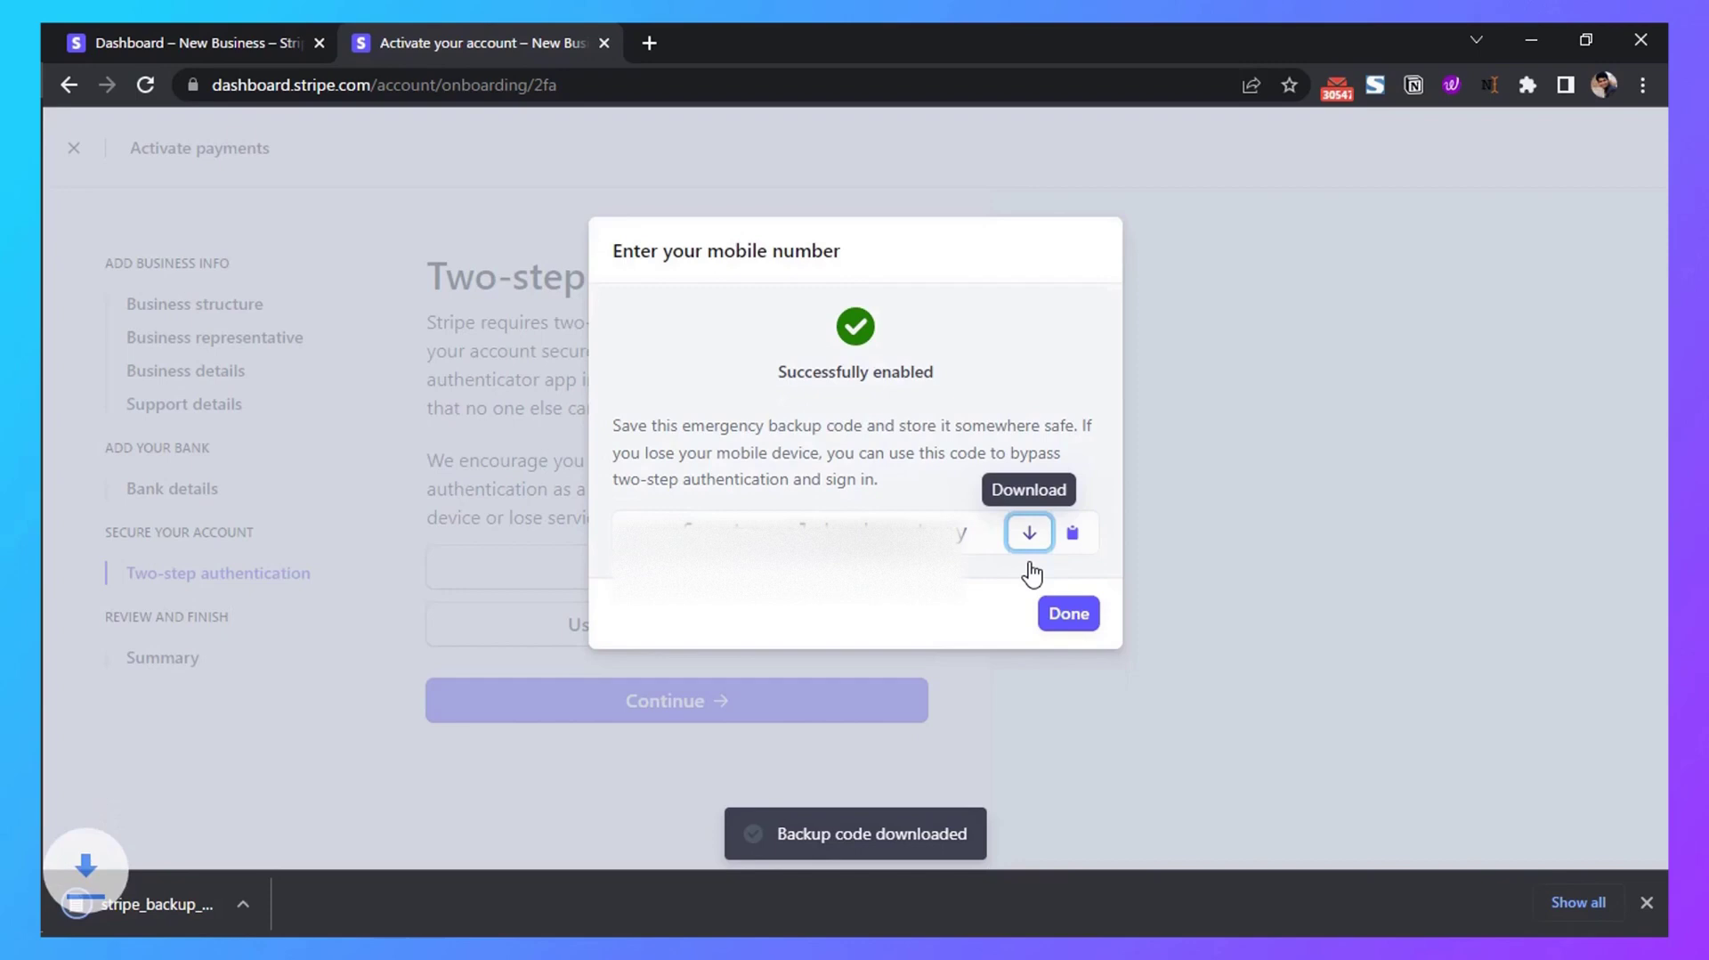
left_click(1646, 901)
left_click(1069, 637)
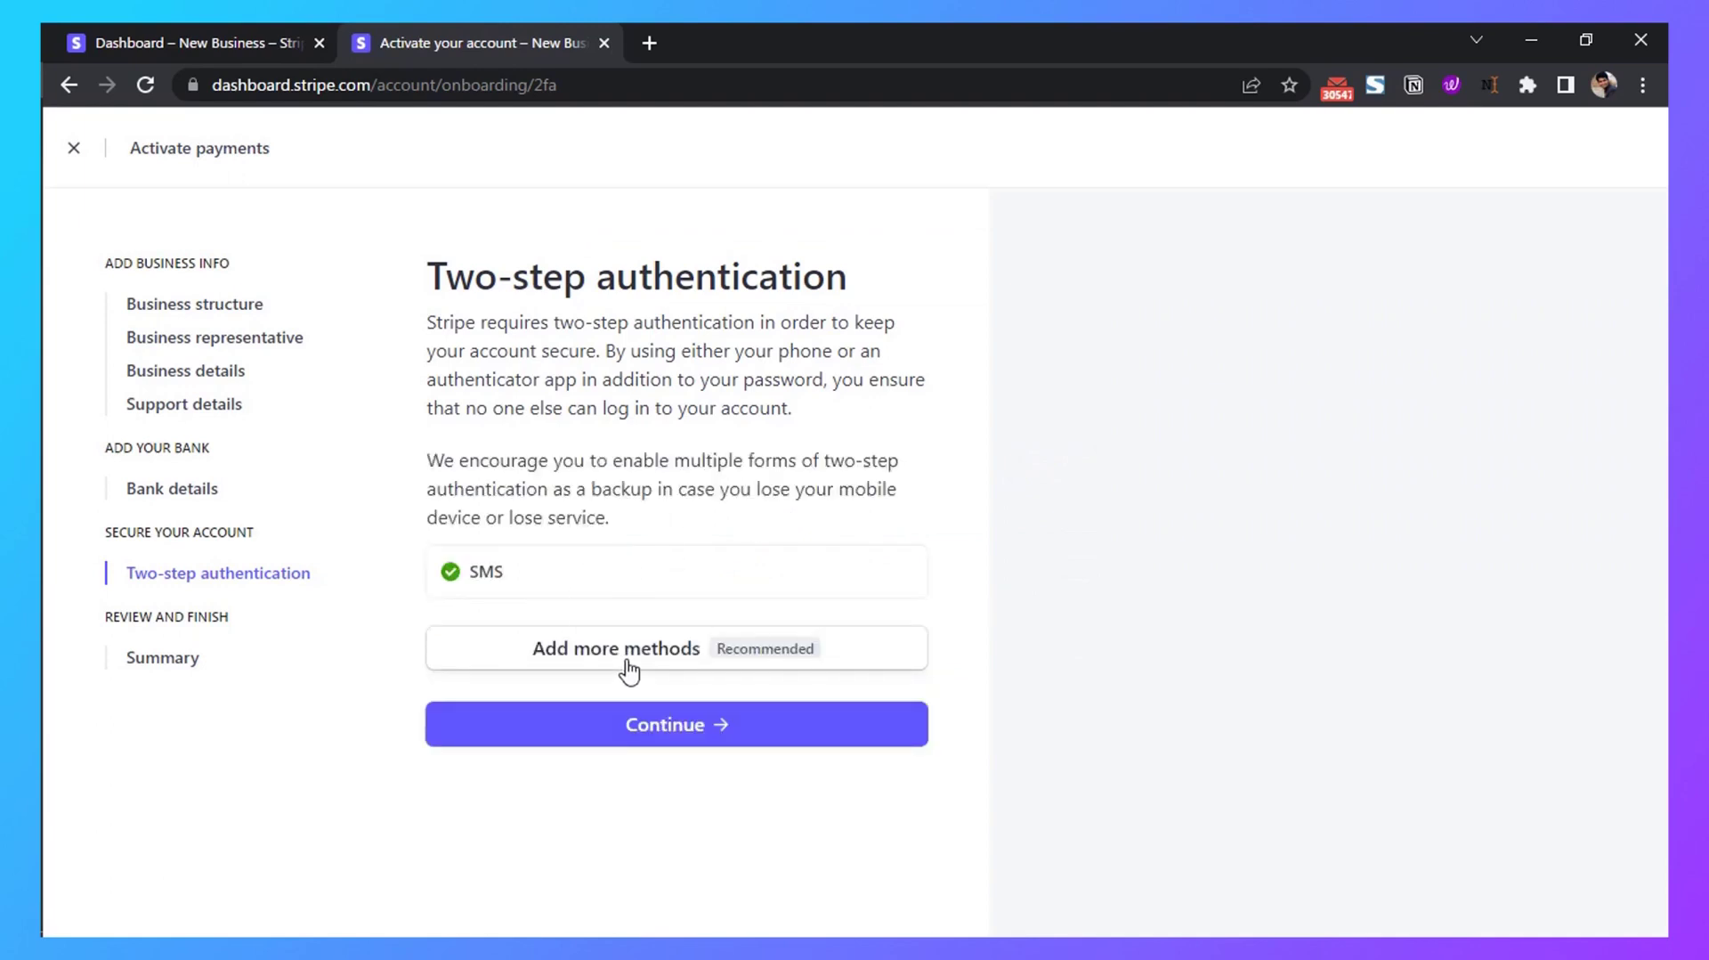
Review the application summary and submit it to activate the commondeals.in account.
left_click(791, 732)
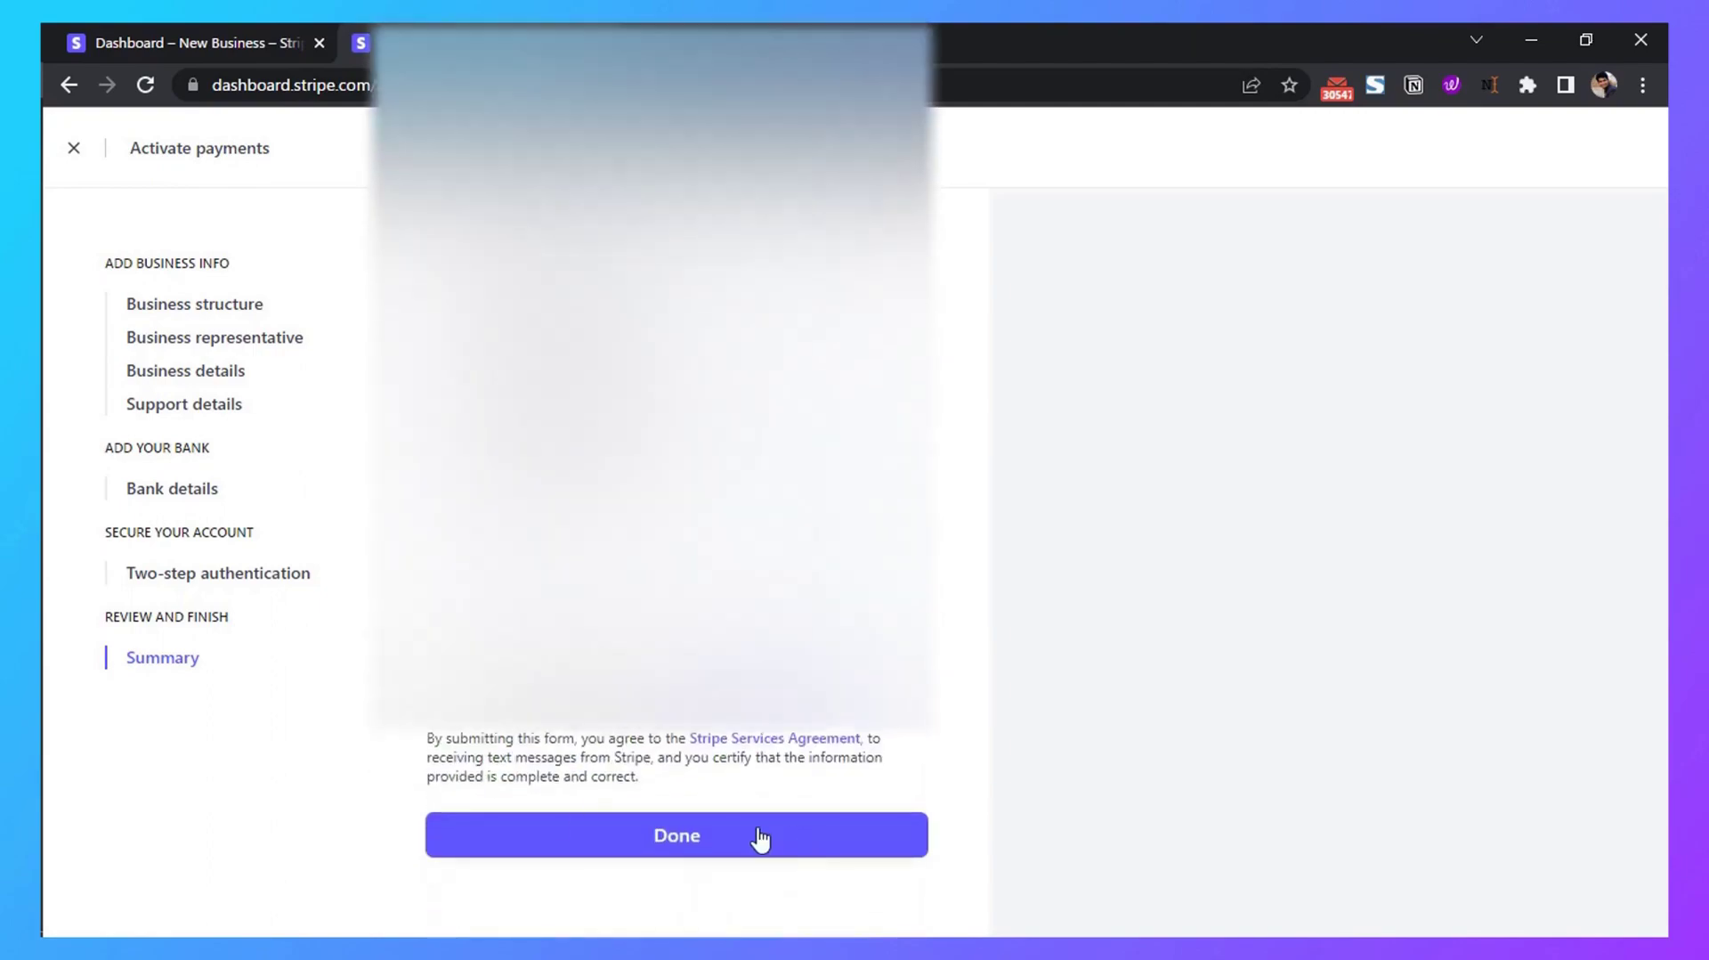
left_click(759, 837)
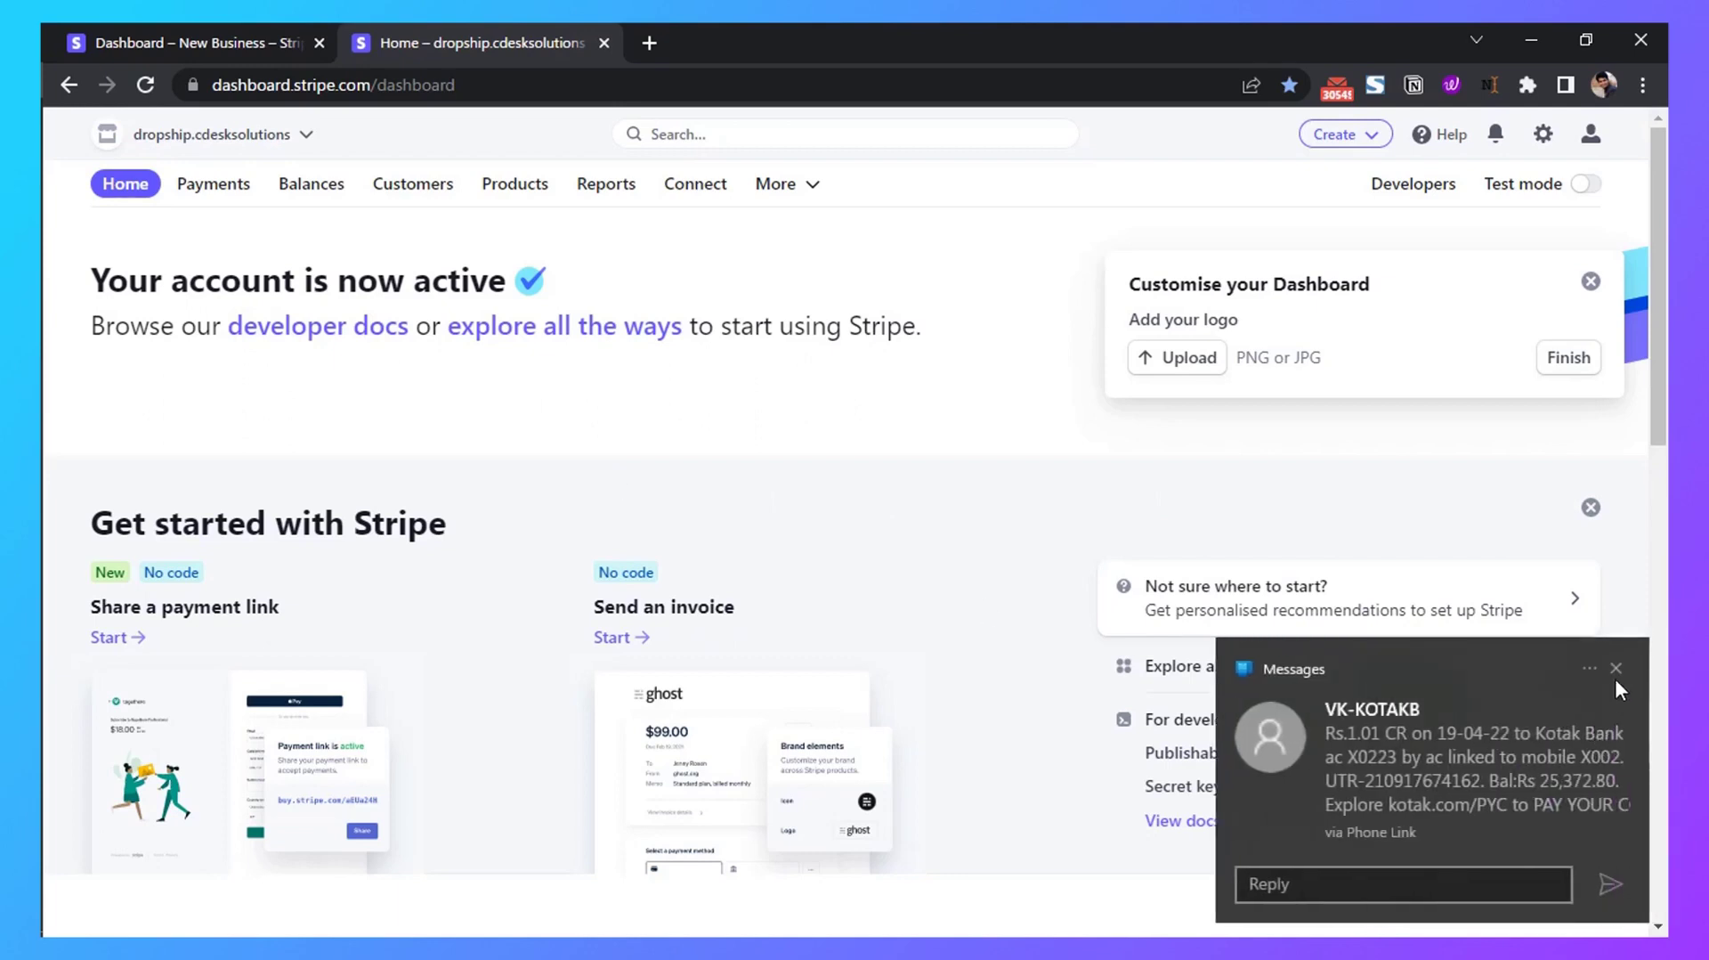
left_click(1619, 669)
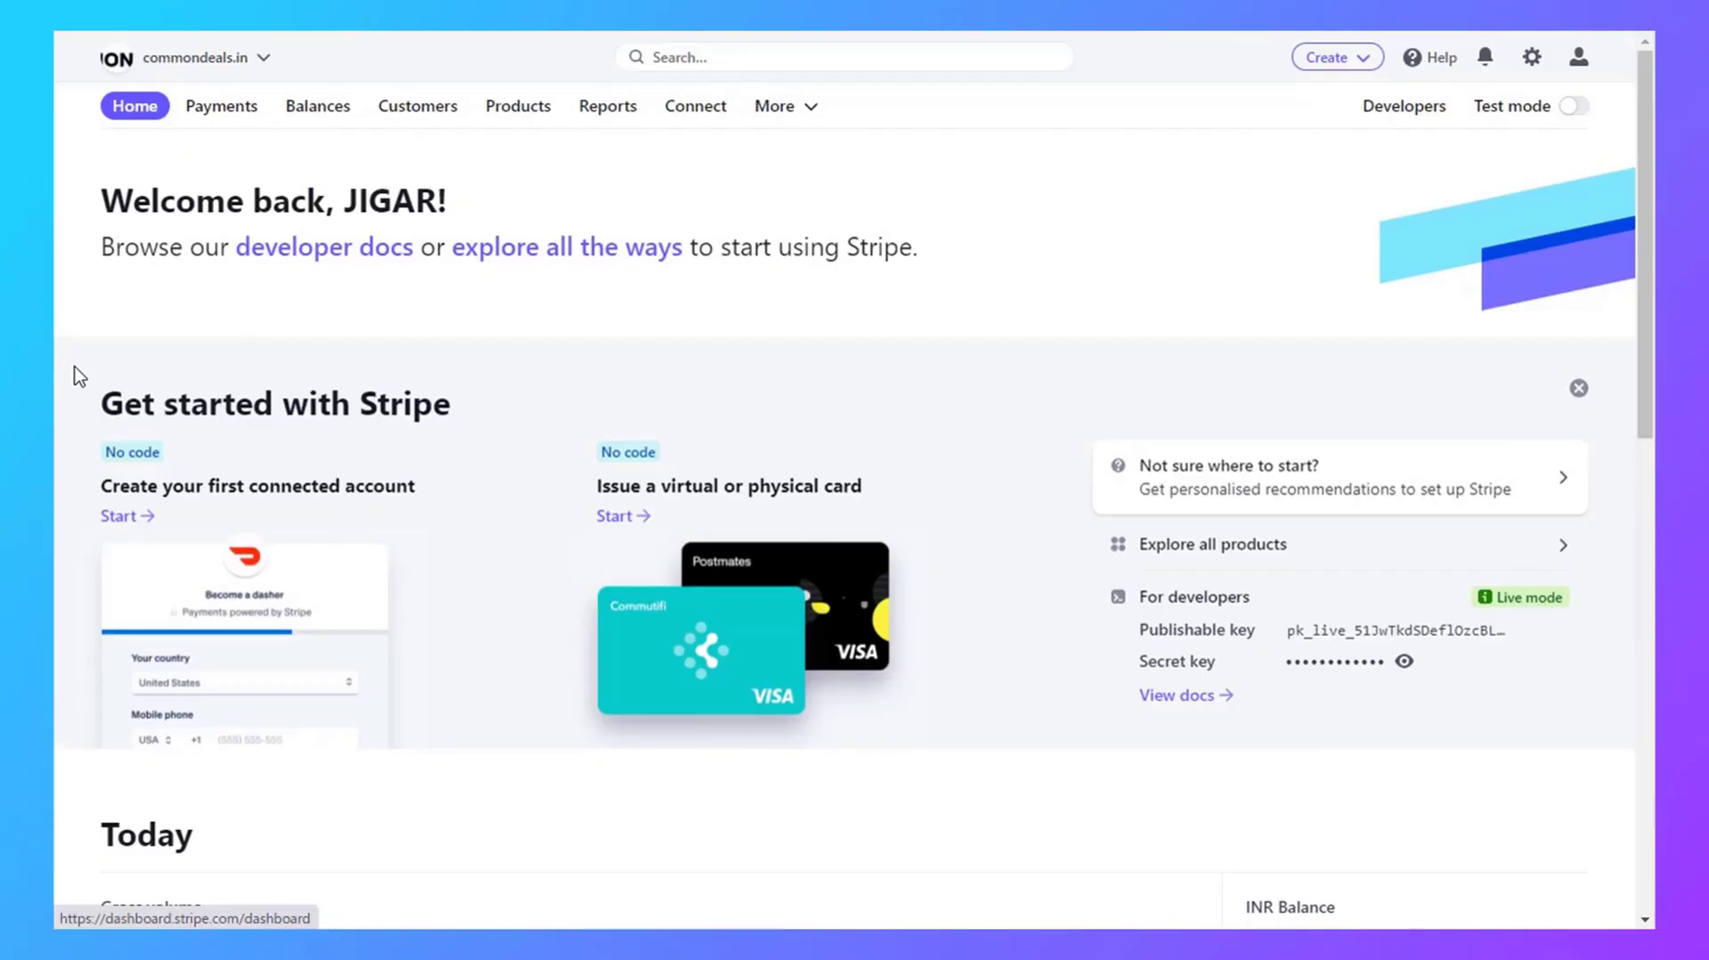
Go to the Developers section and view the account's API keys.
left_click(1405, 106)
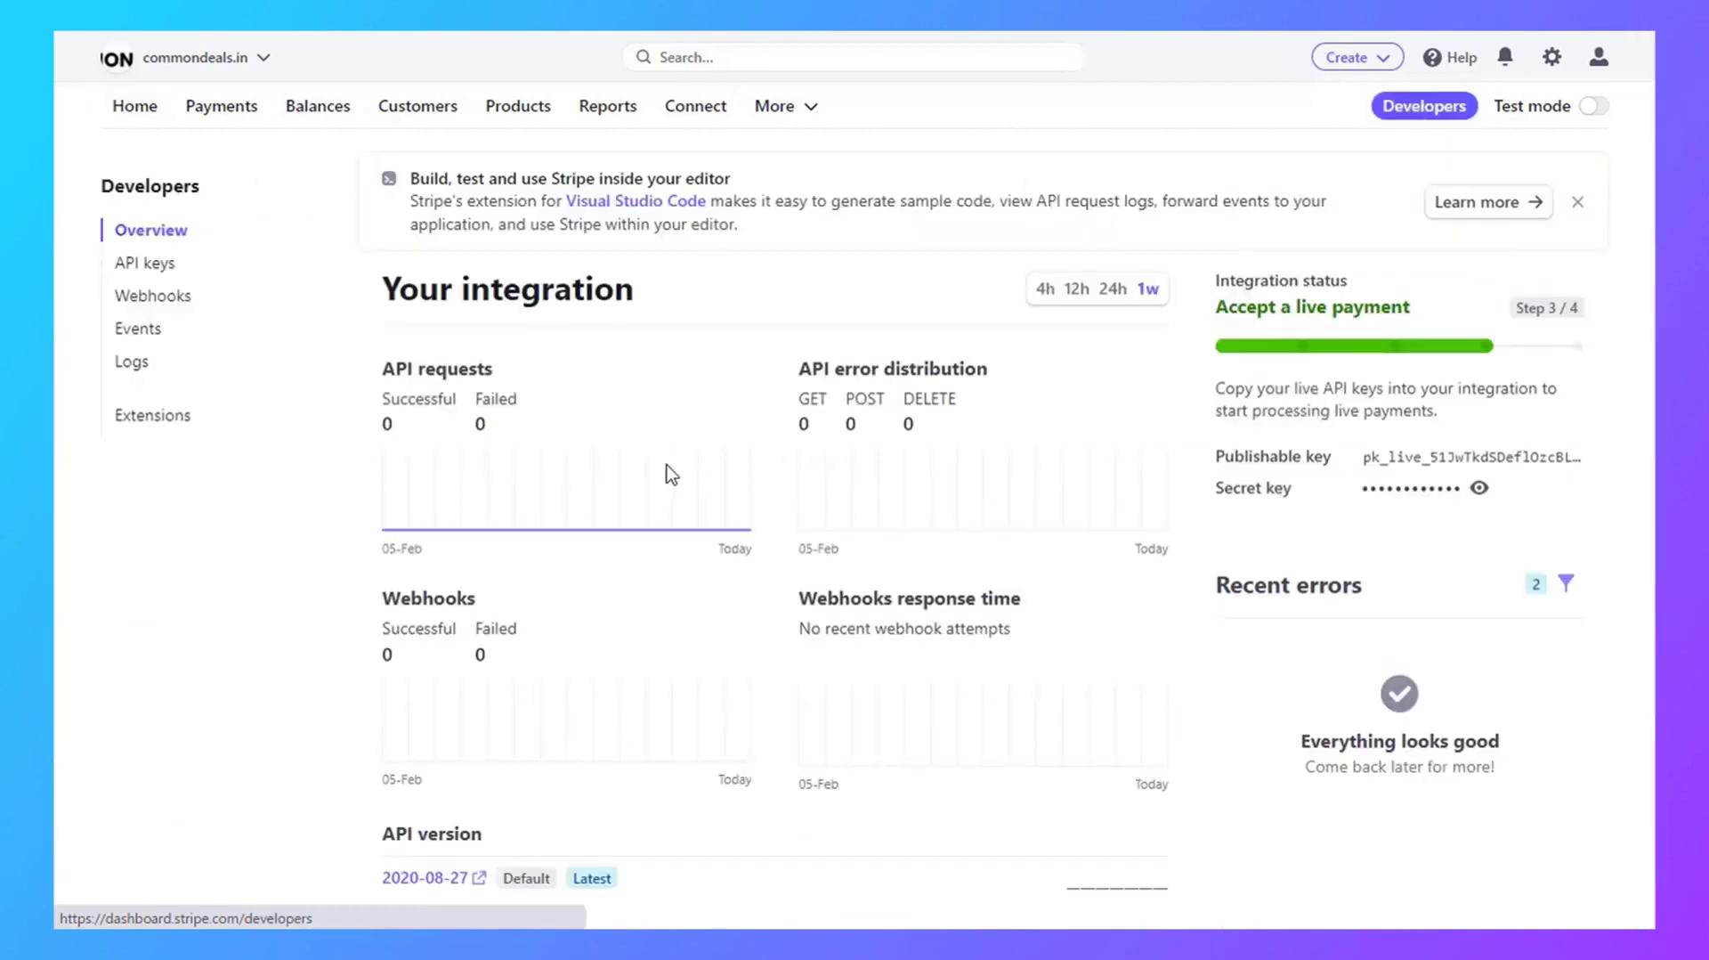
left_click(160, 268)
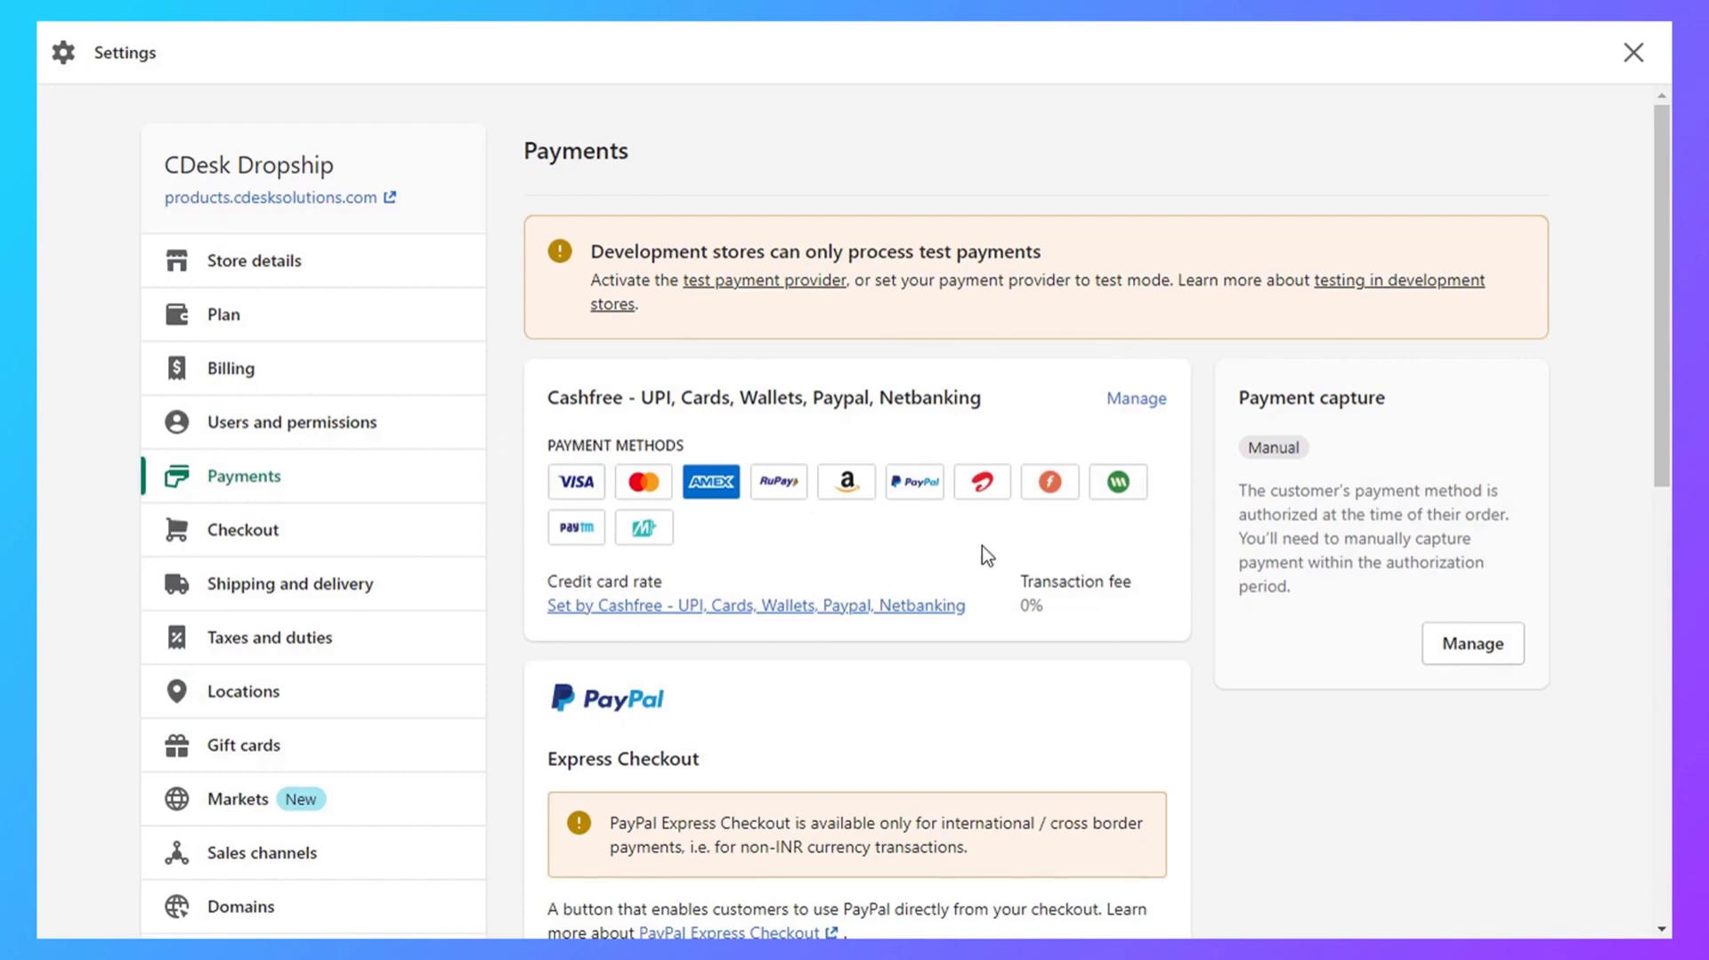
Deactivate and confirm removal of Cashfree, then browse third-party payment providers.
scroll(805, 622, "down", 1)
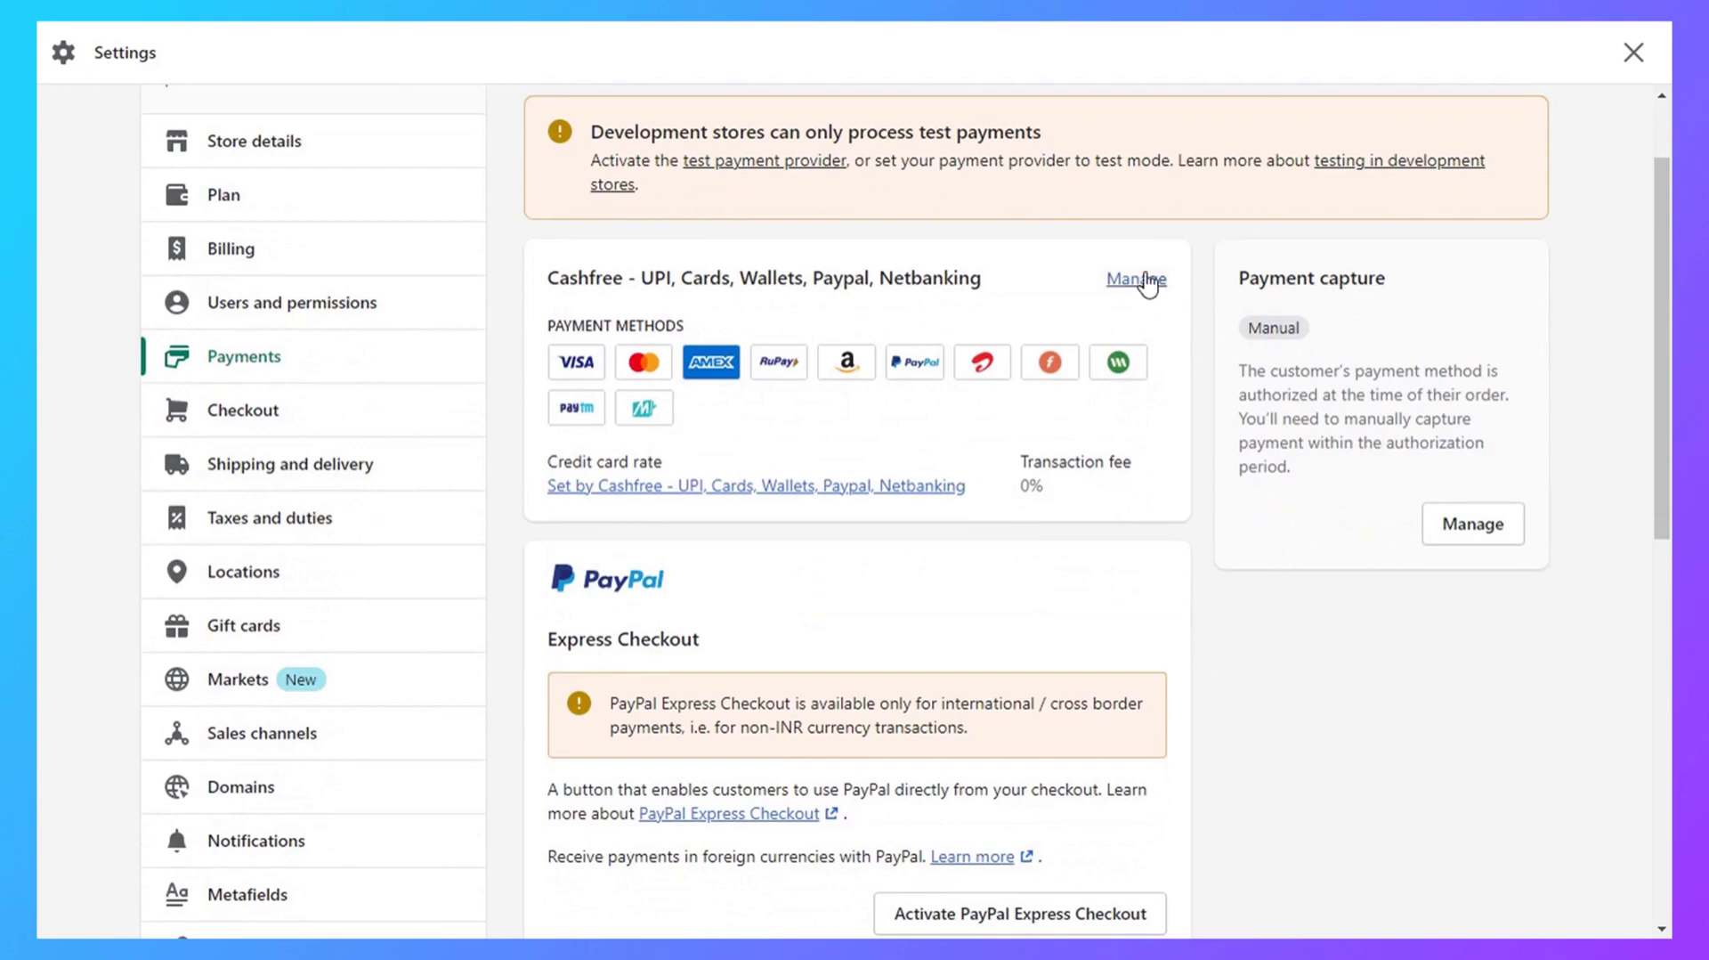
scroll(634, 628, "down", 10)
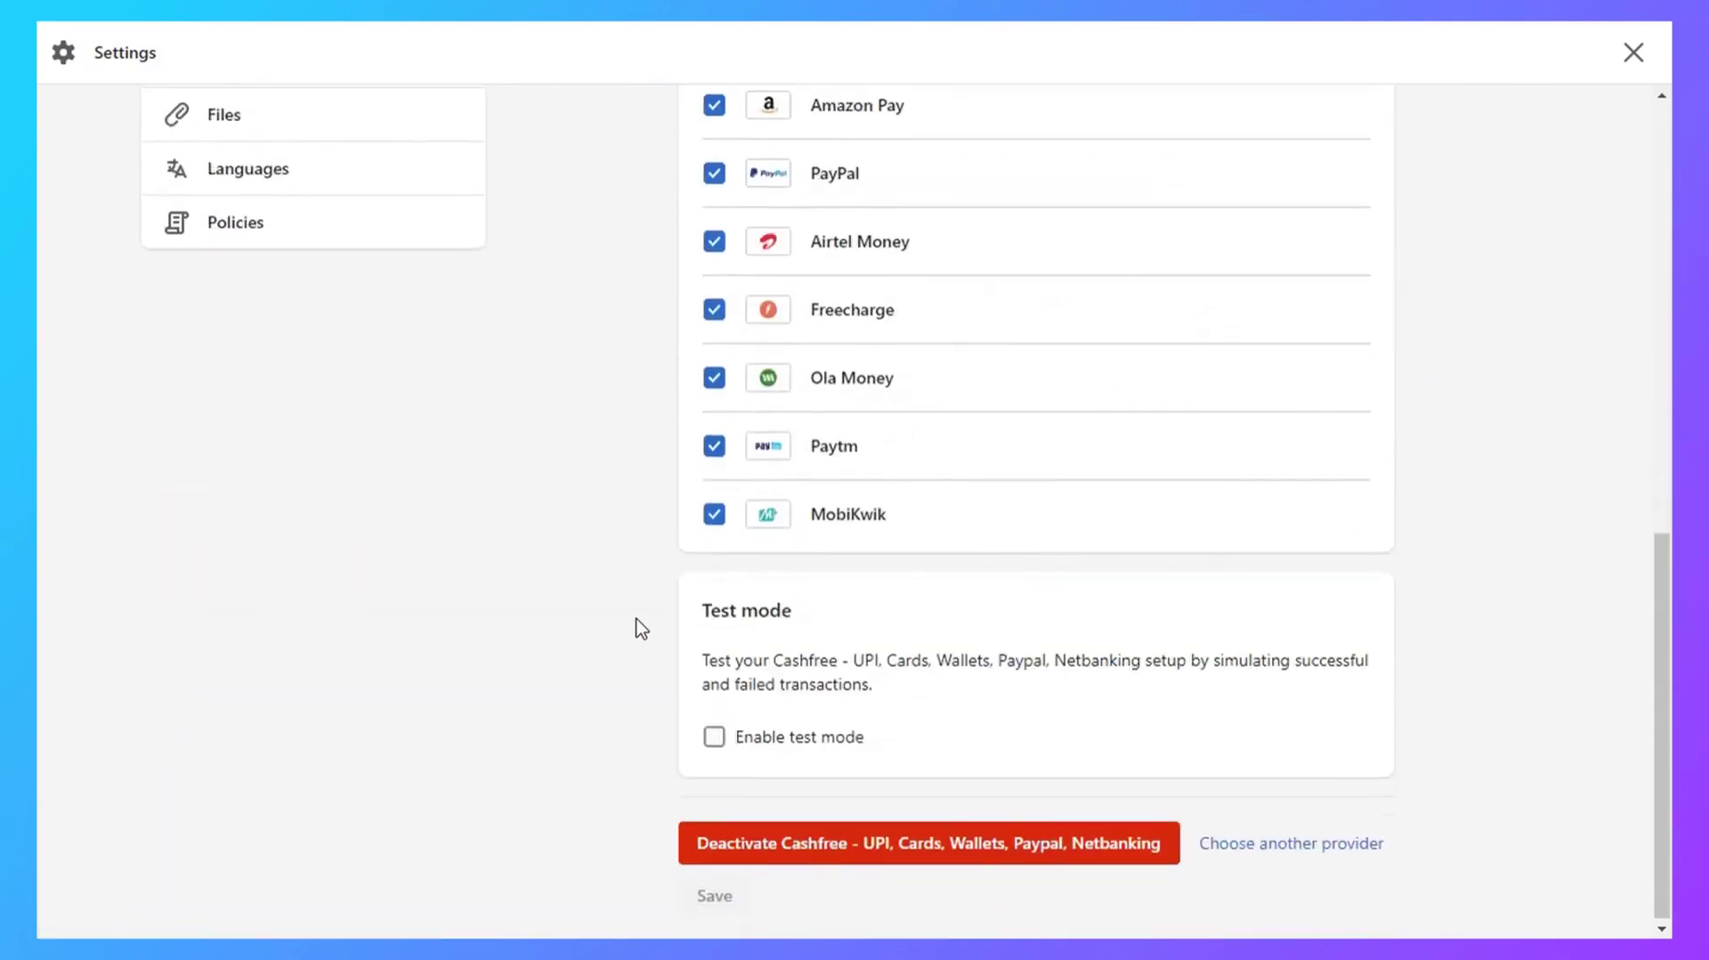
left_click(964, 849)
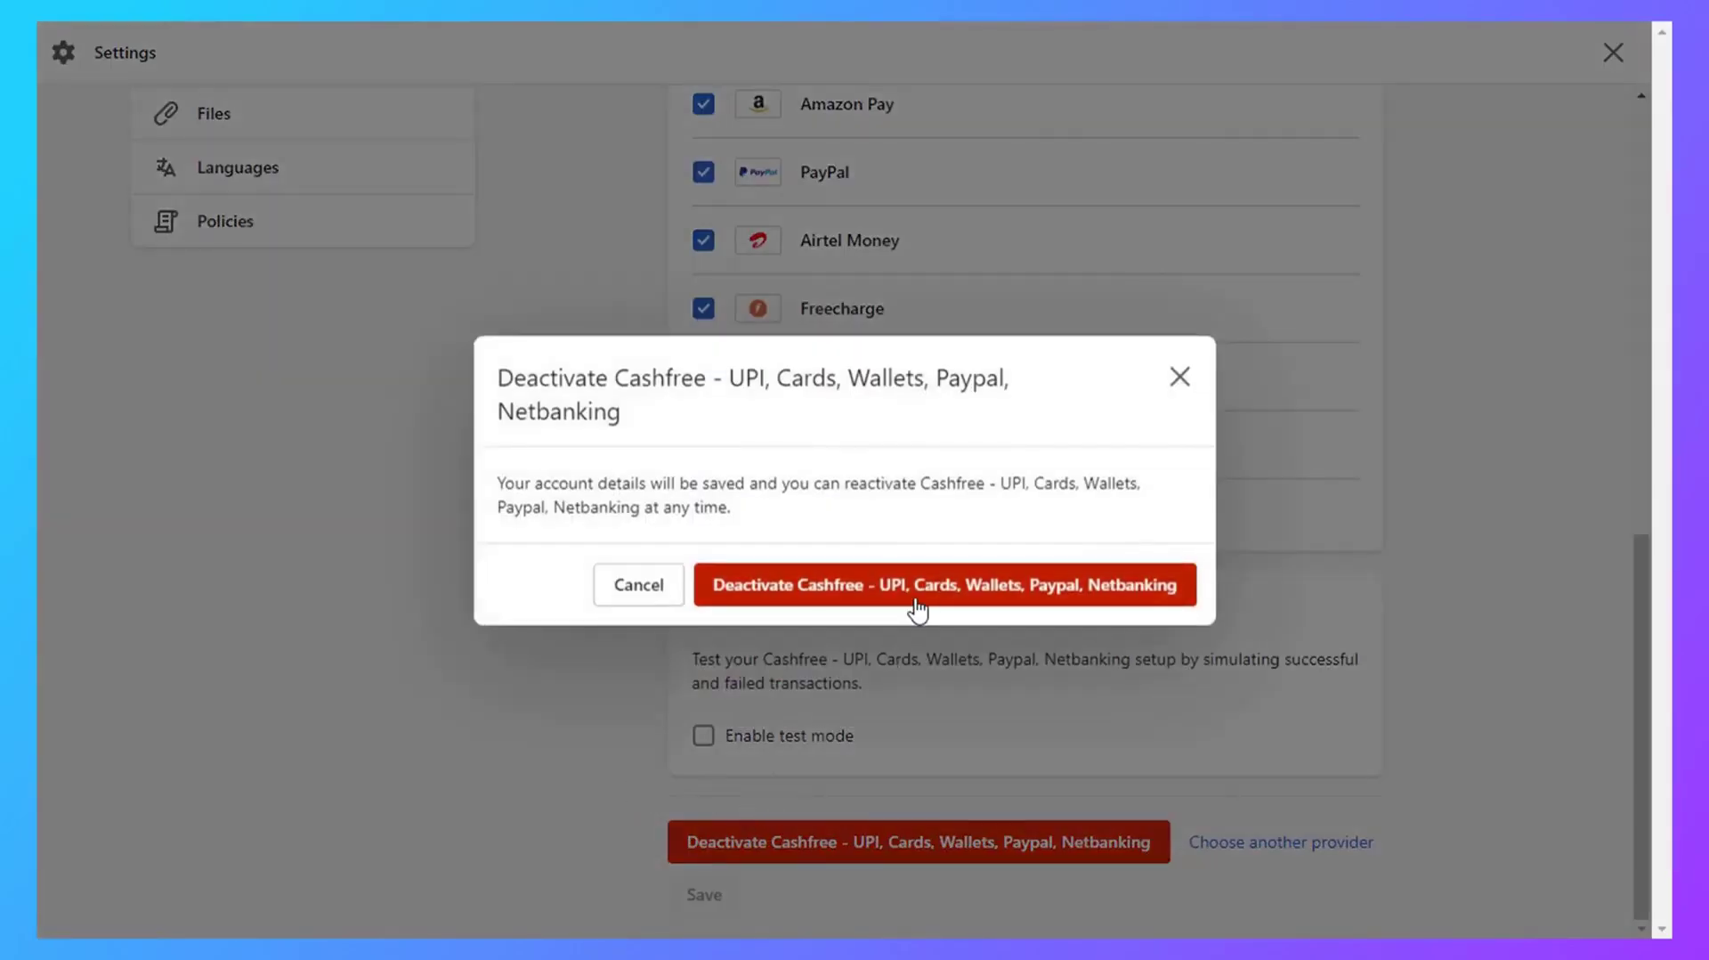
left_click(832, 589)
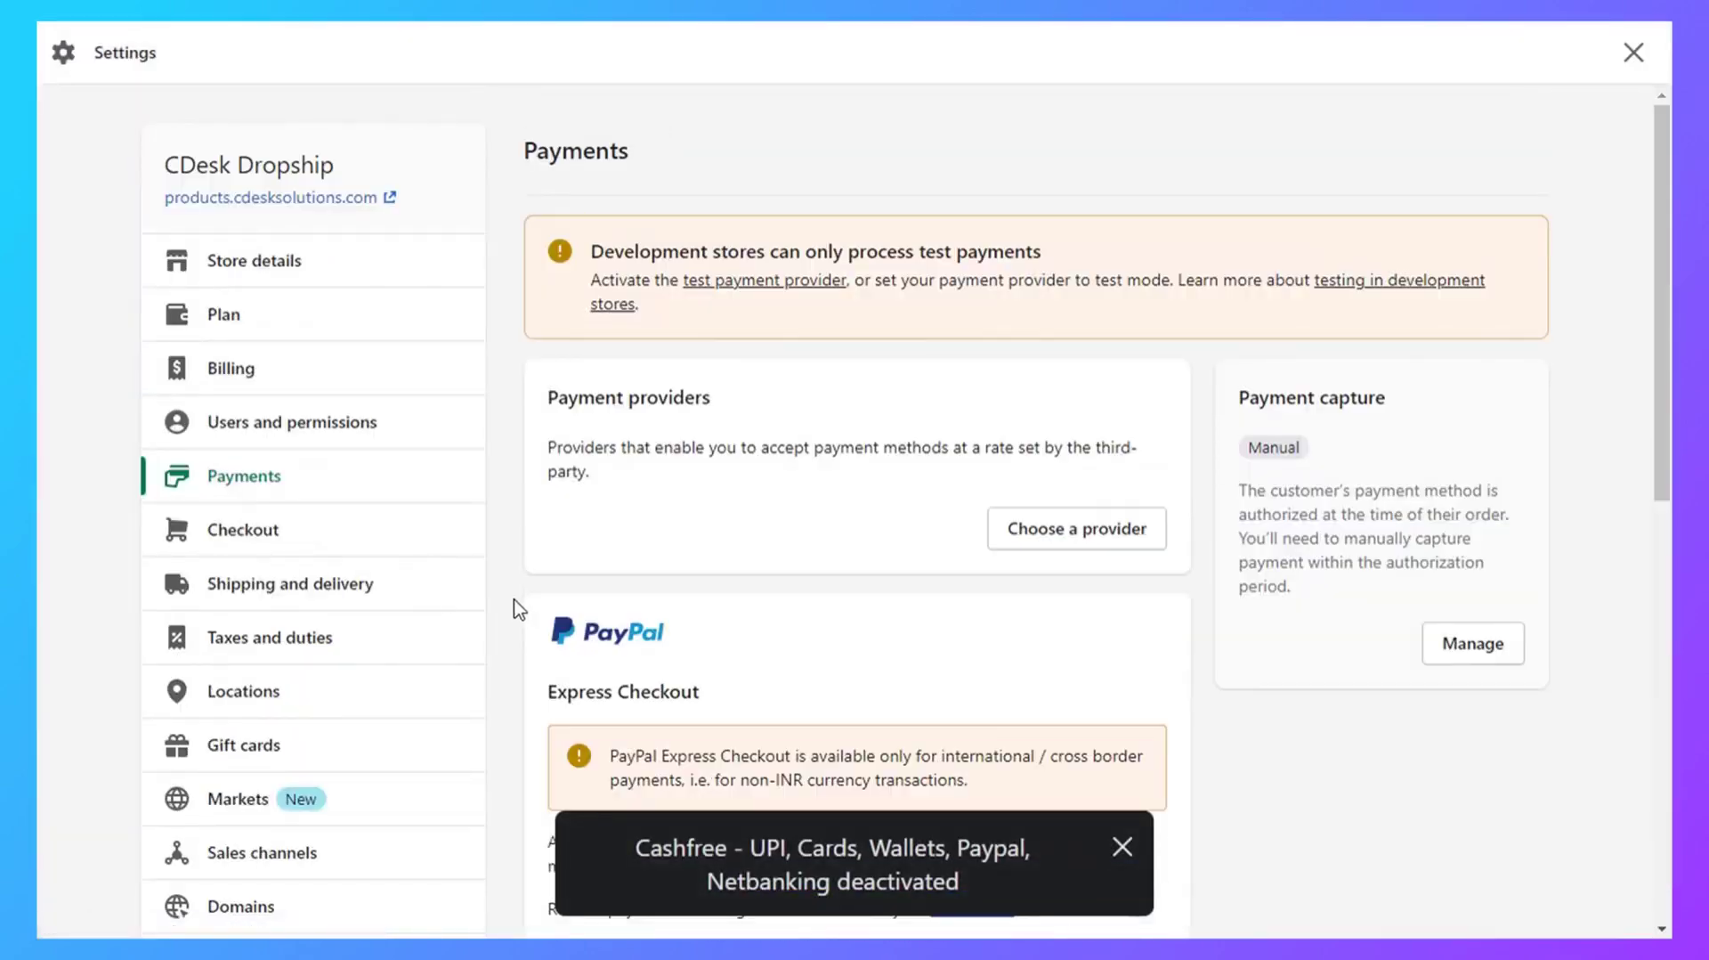
left_click(1084, 531)
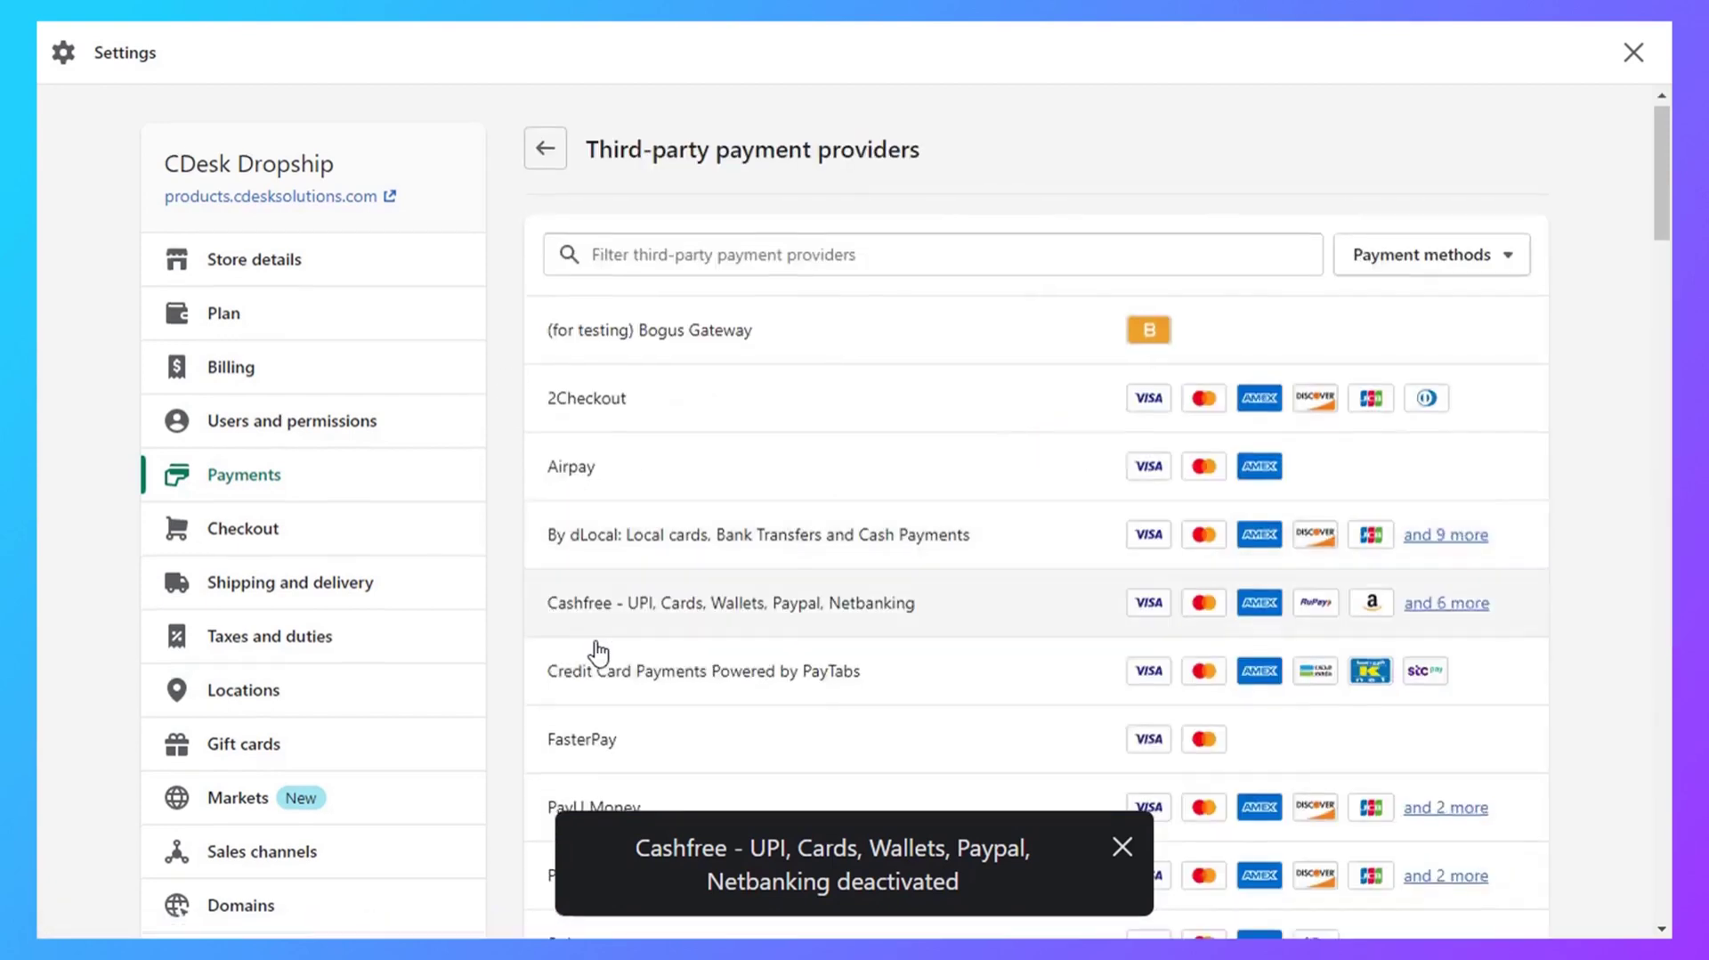
Choose Stripe from the third-party providers and connect the existing account, enabling Visa, Mastercard, Amex and Apple Pay.
scroll(725, 659, "down", 1)
scroll(726, 659, "down", 1)
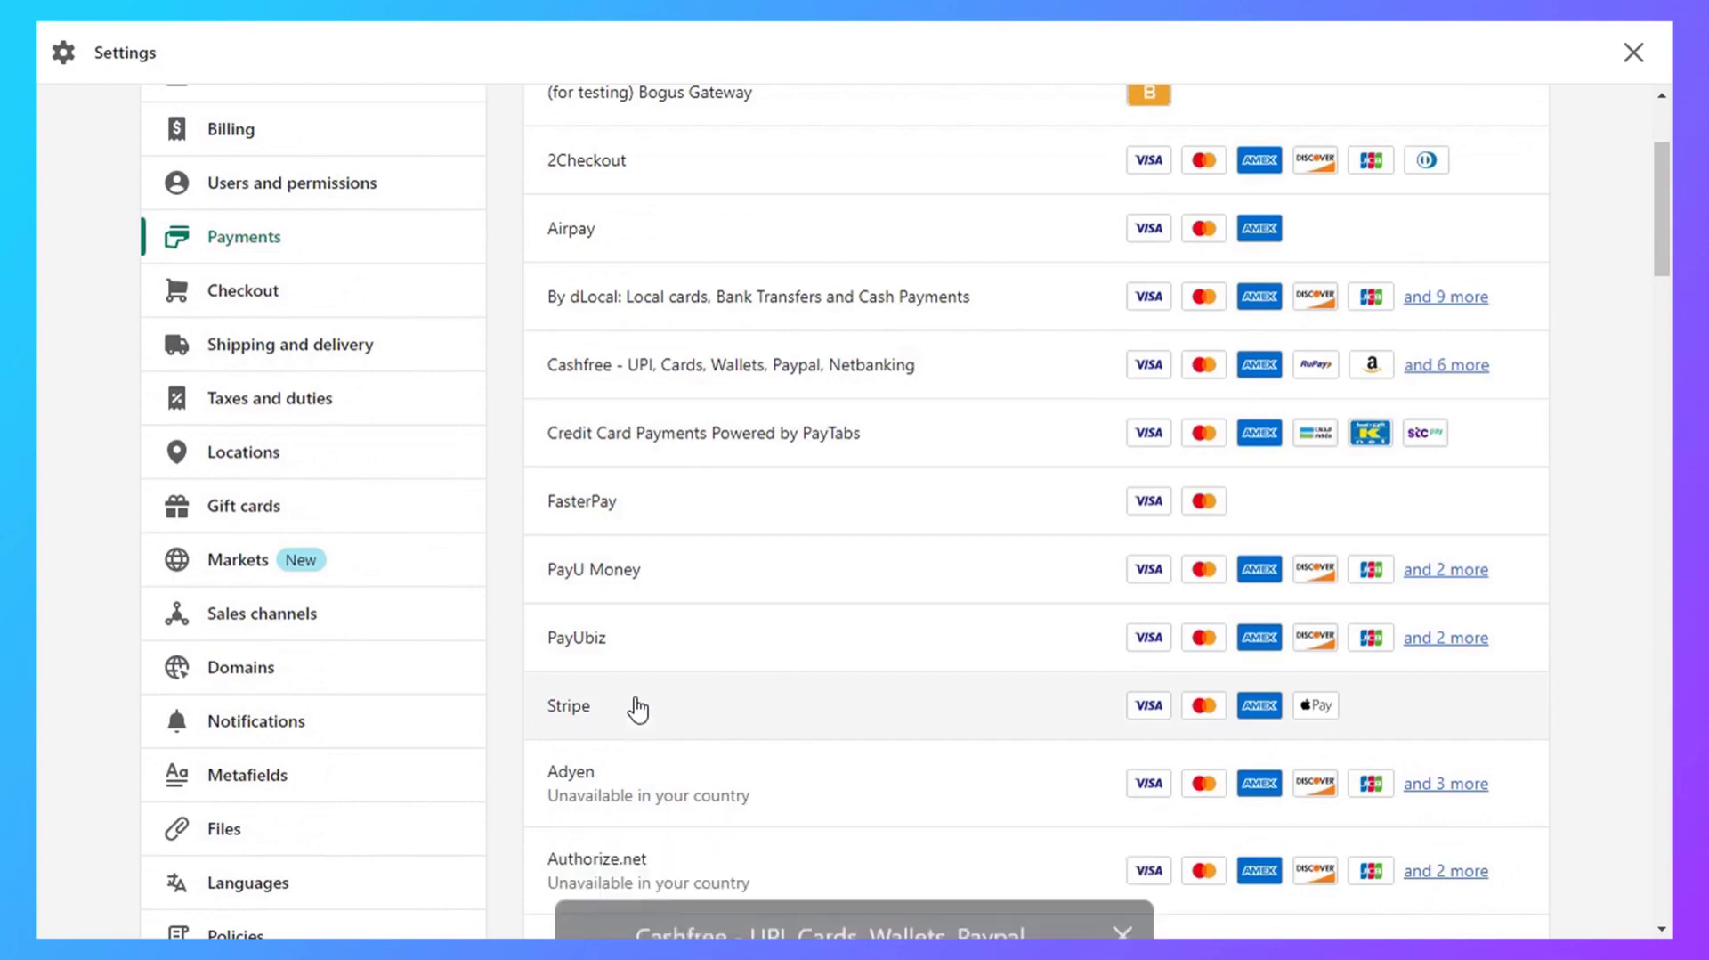
left_click(764, 714)
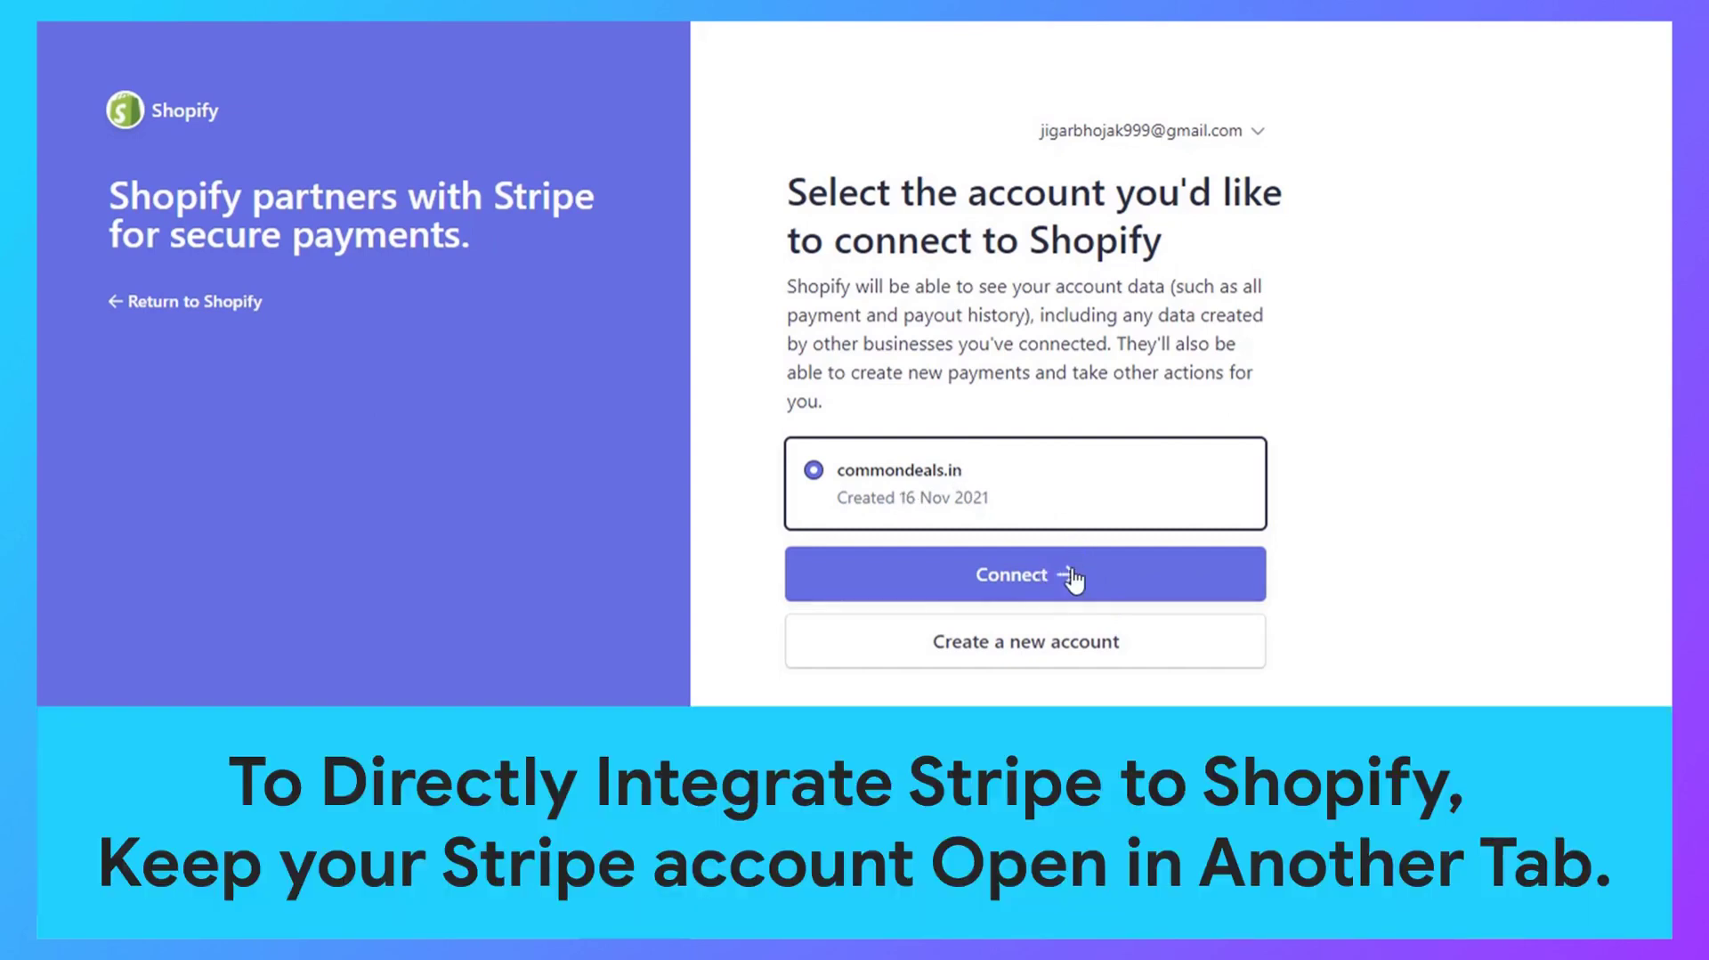
left_click(1074, 580)
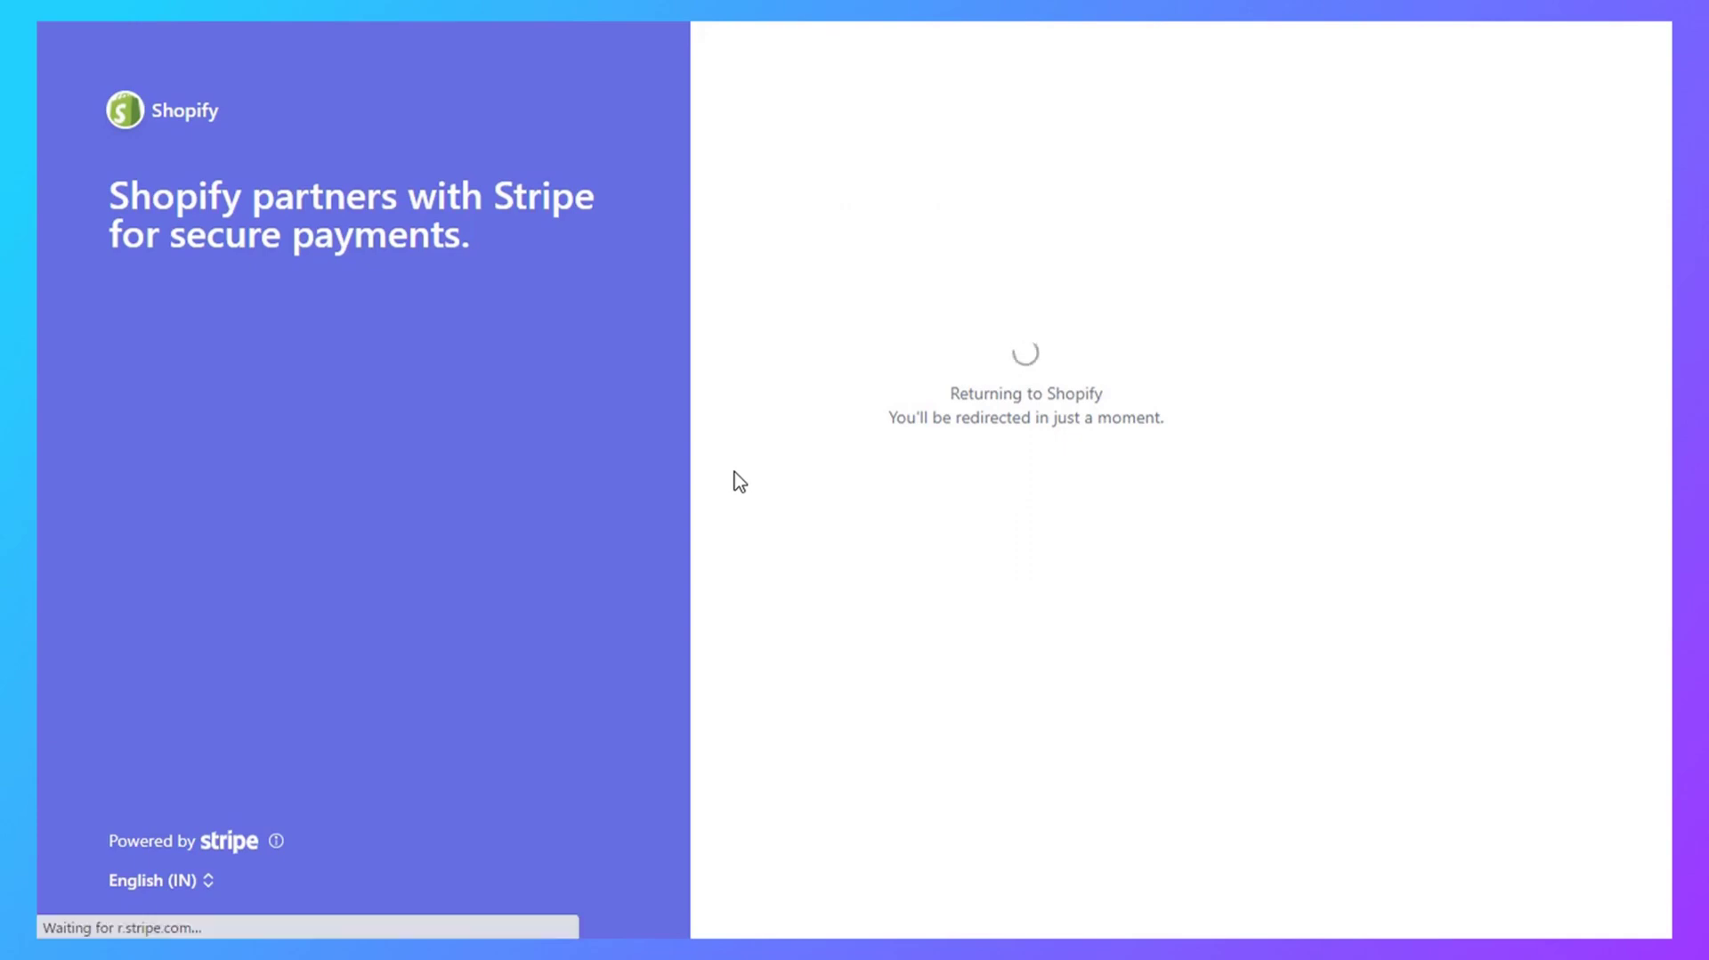
scroll(503, 514, "down", 2)
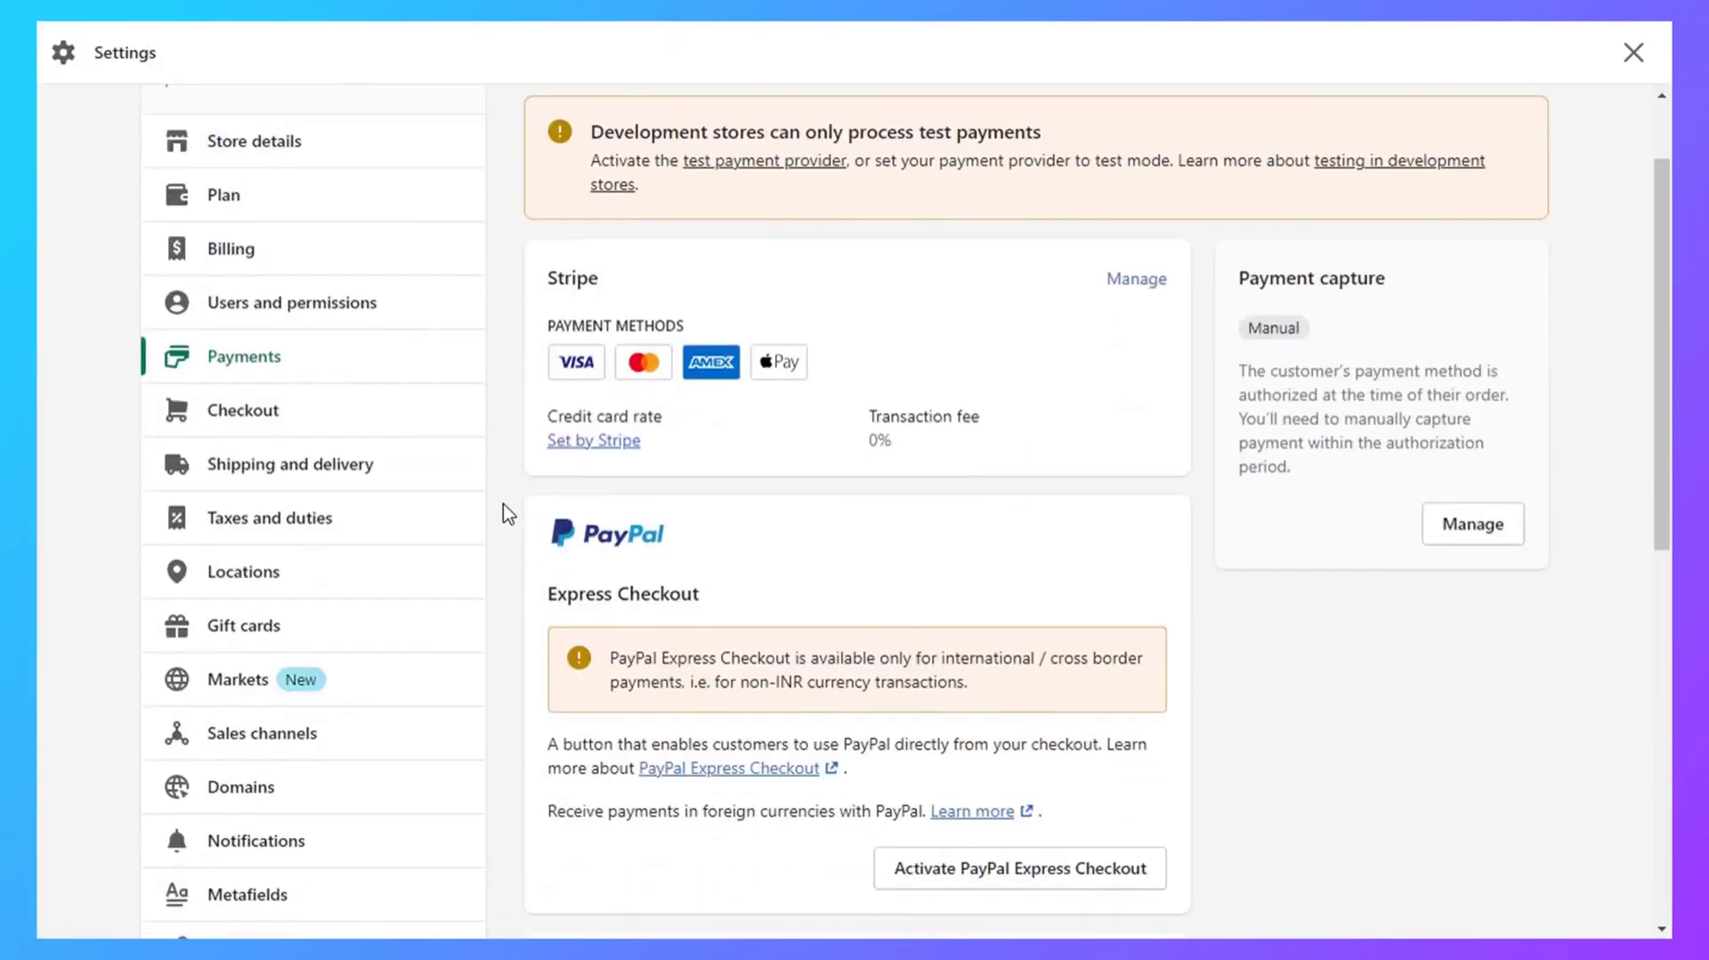
scroll(503, 521, "up", 2)
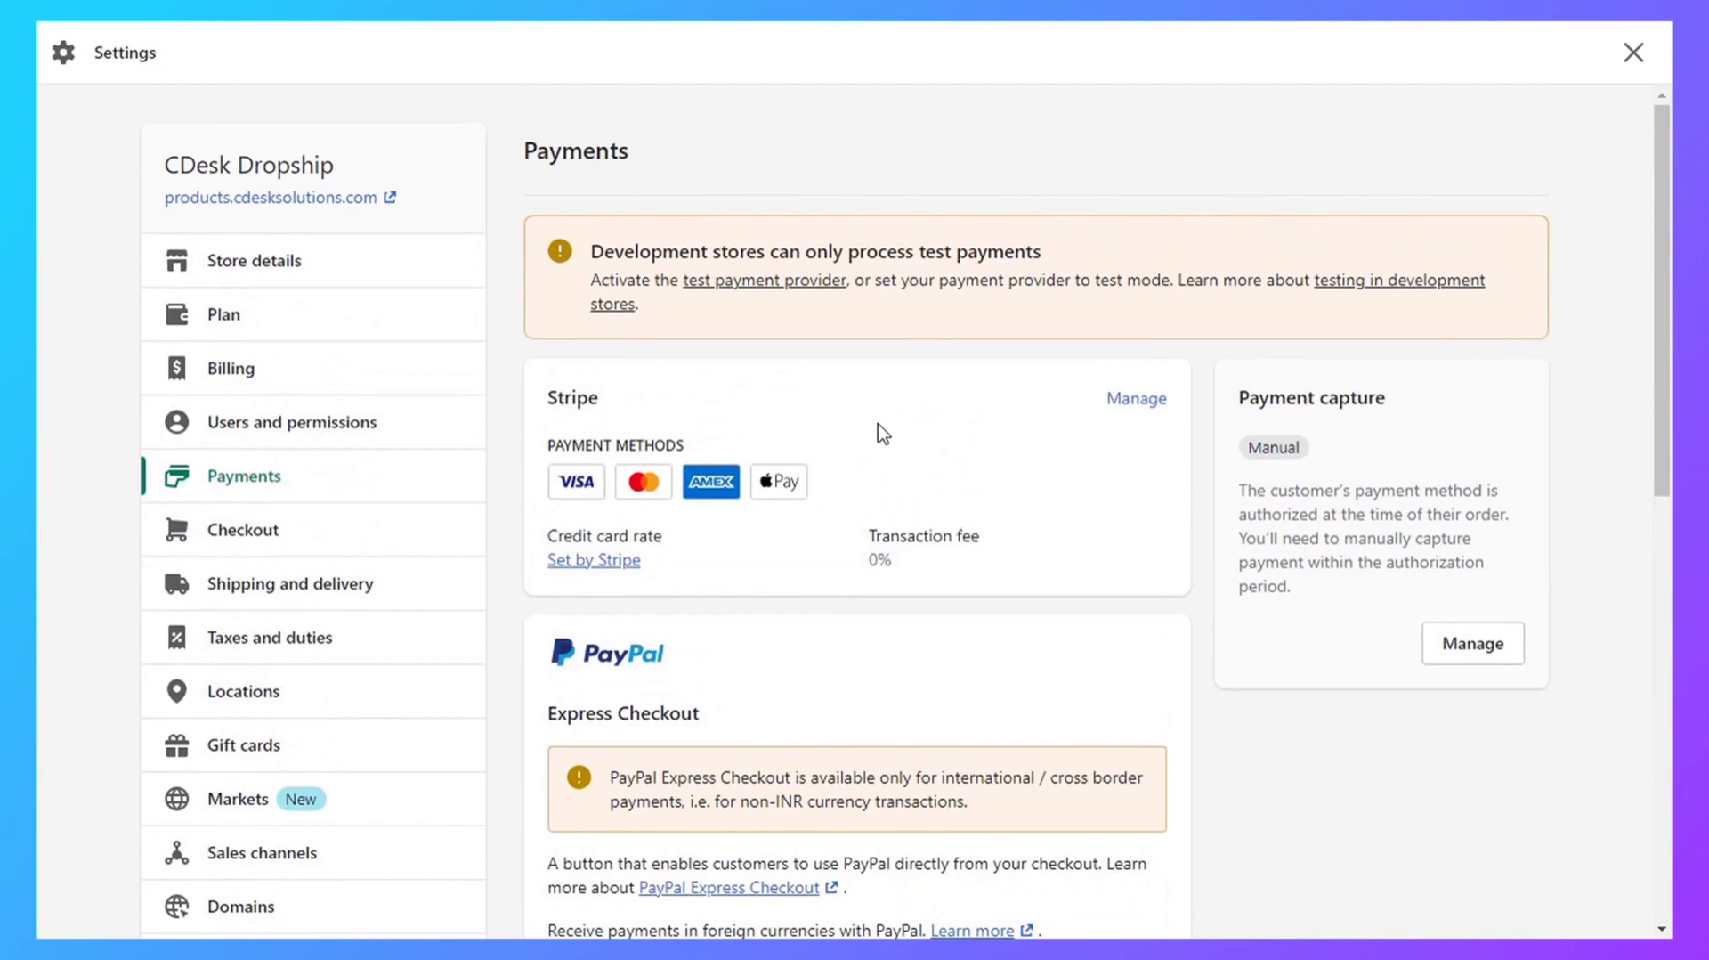
Open the Manage page on the Stripe provider card.
left_click(1132, 403)
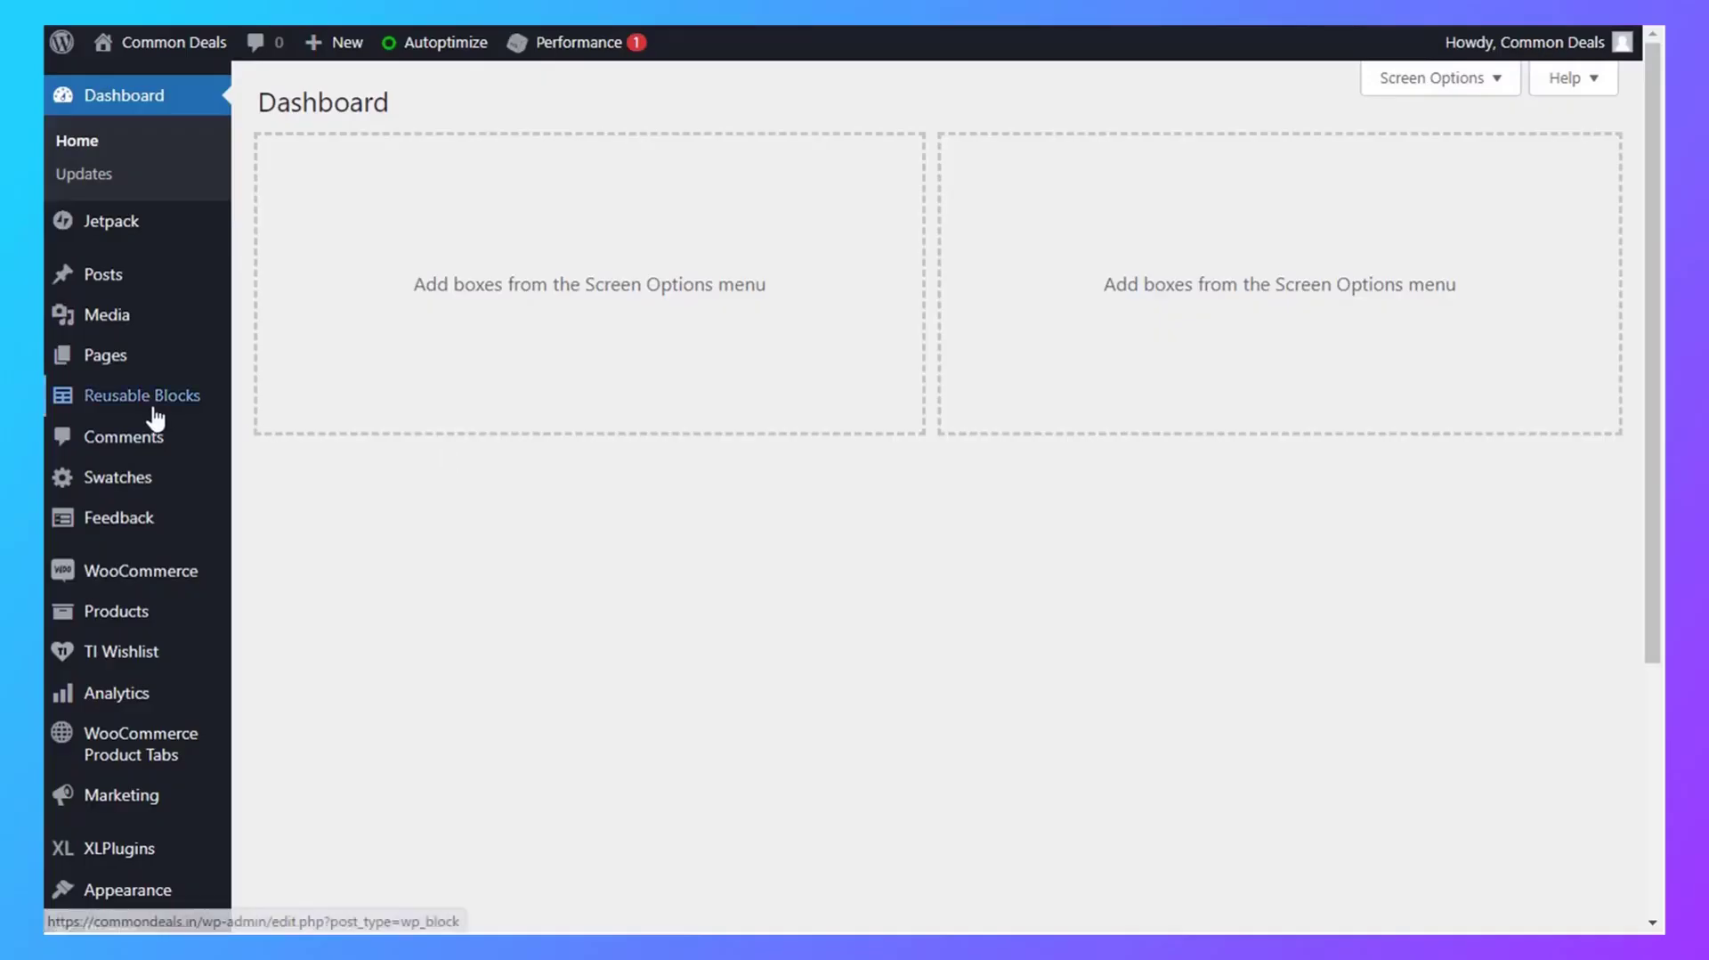
Search Plugins > Add New for 'stripe', then install and activate WooCommerce Stripe Payment Gateway.
scroll(153, 416, "down", 4)
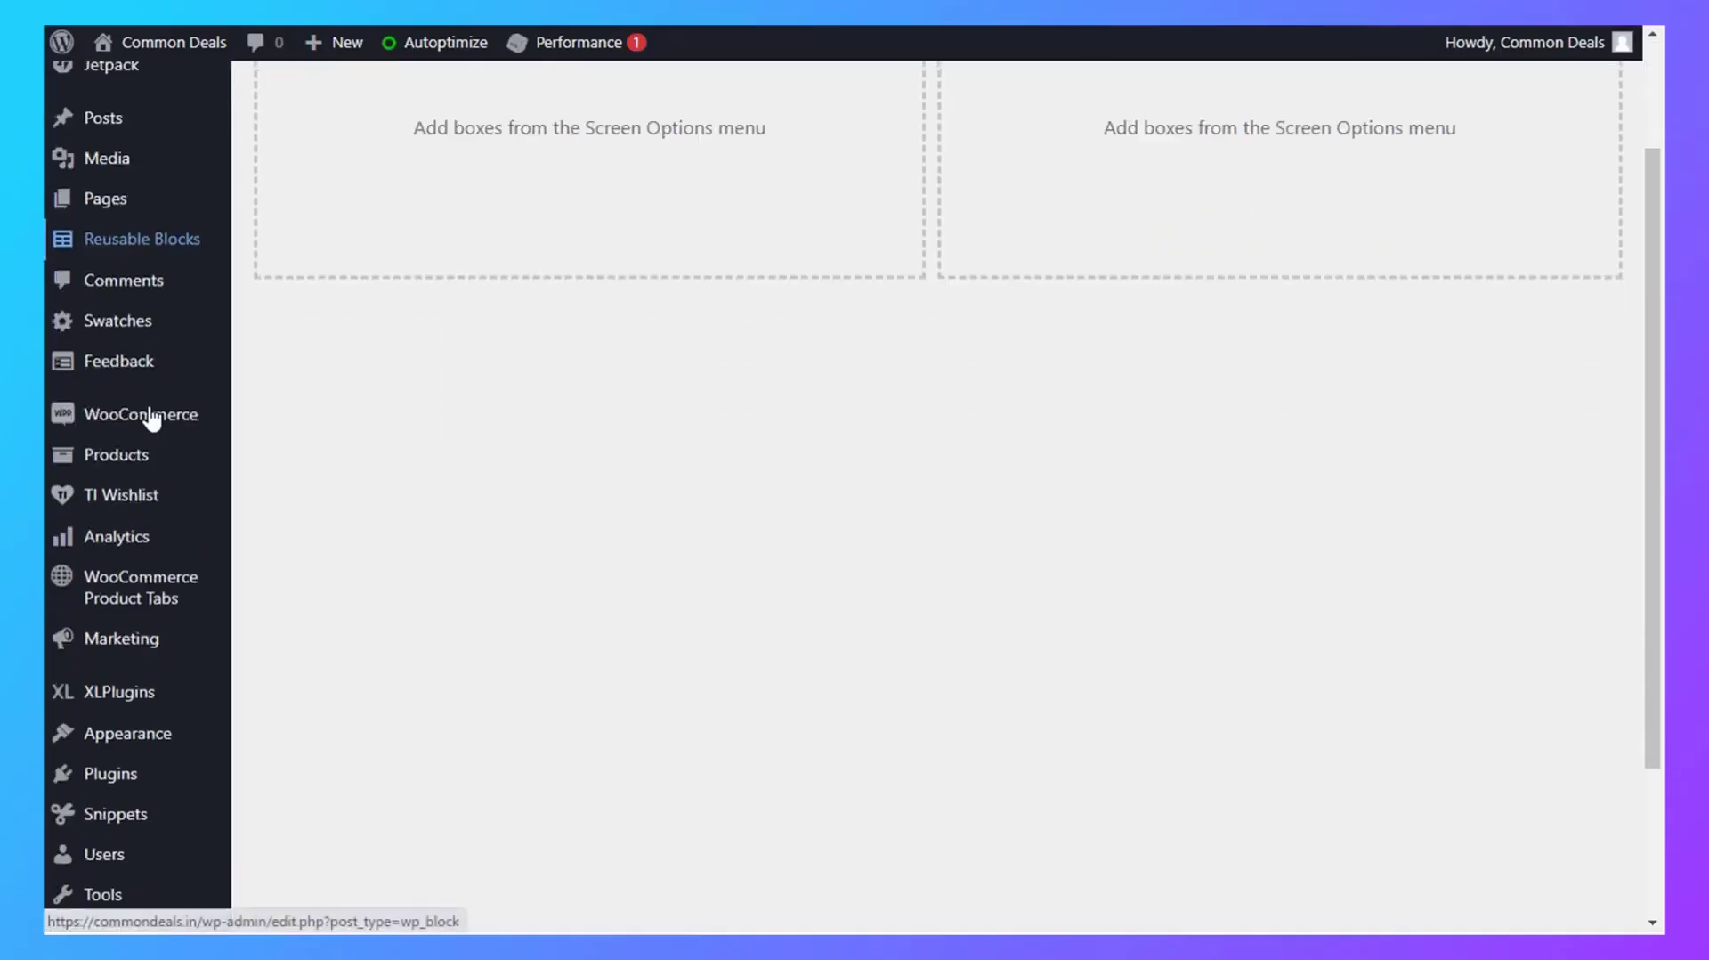
mouse_move(160, 583)
left_click(286, 612)
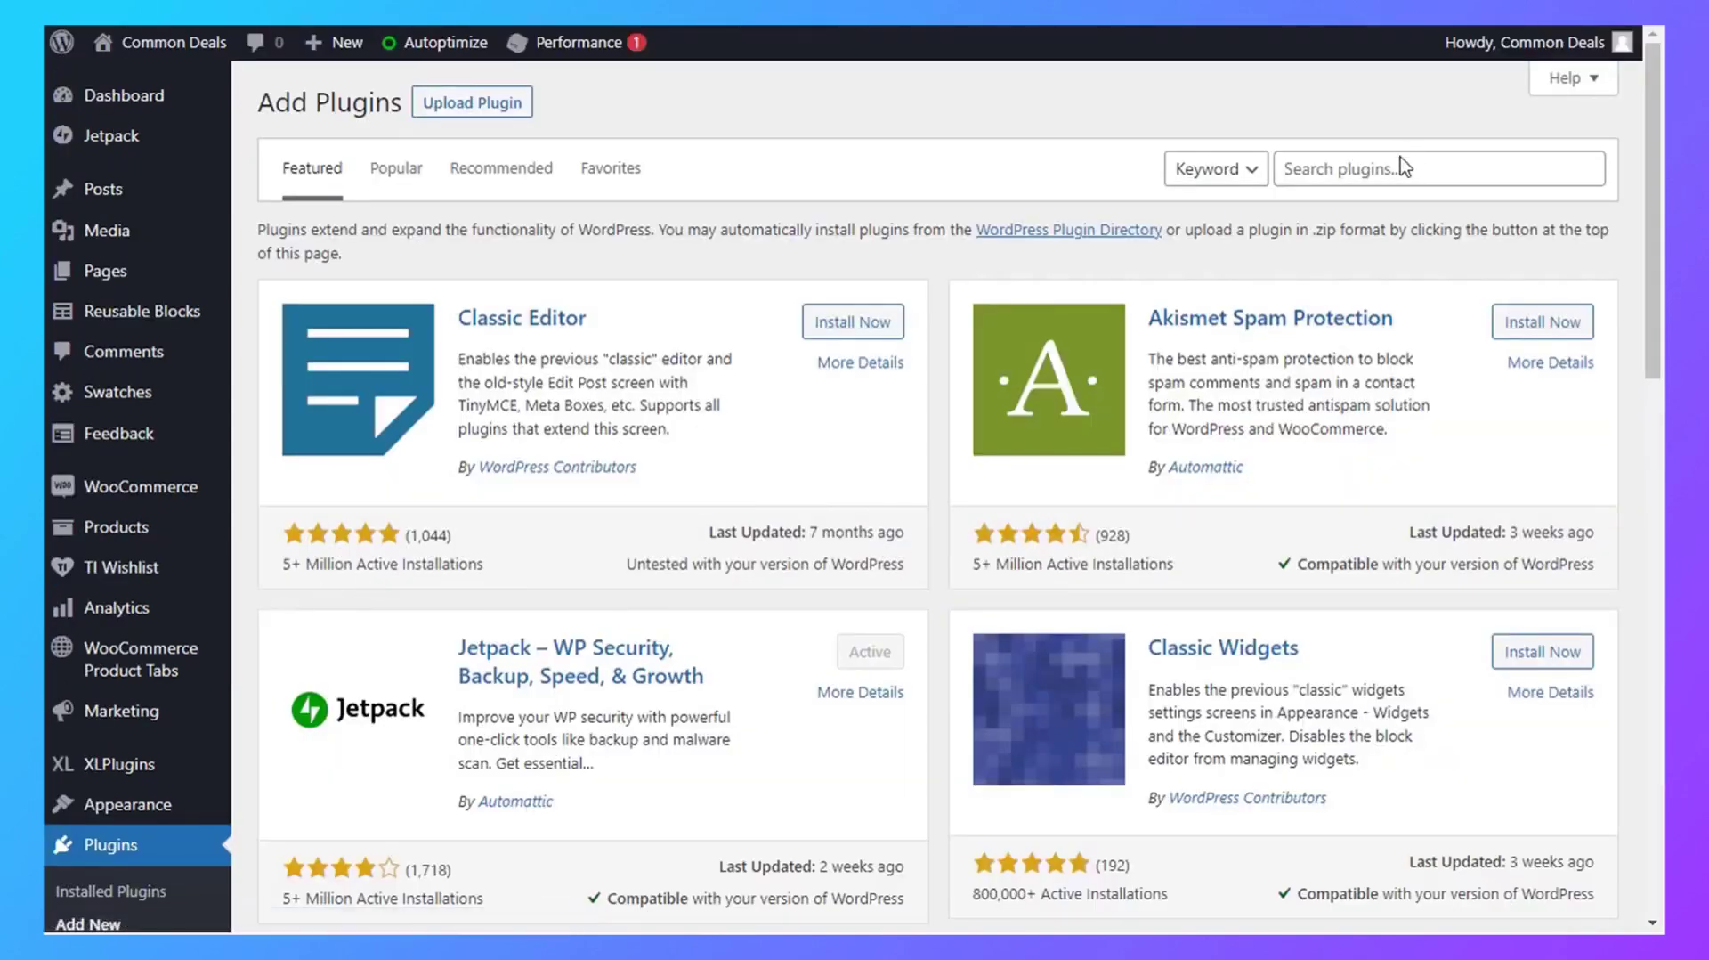
left_click(1402, 167)
type("stri")
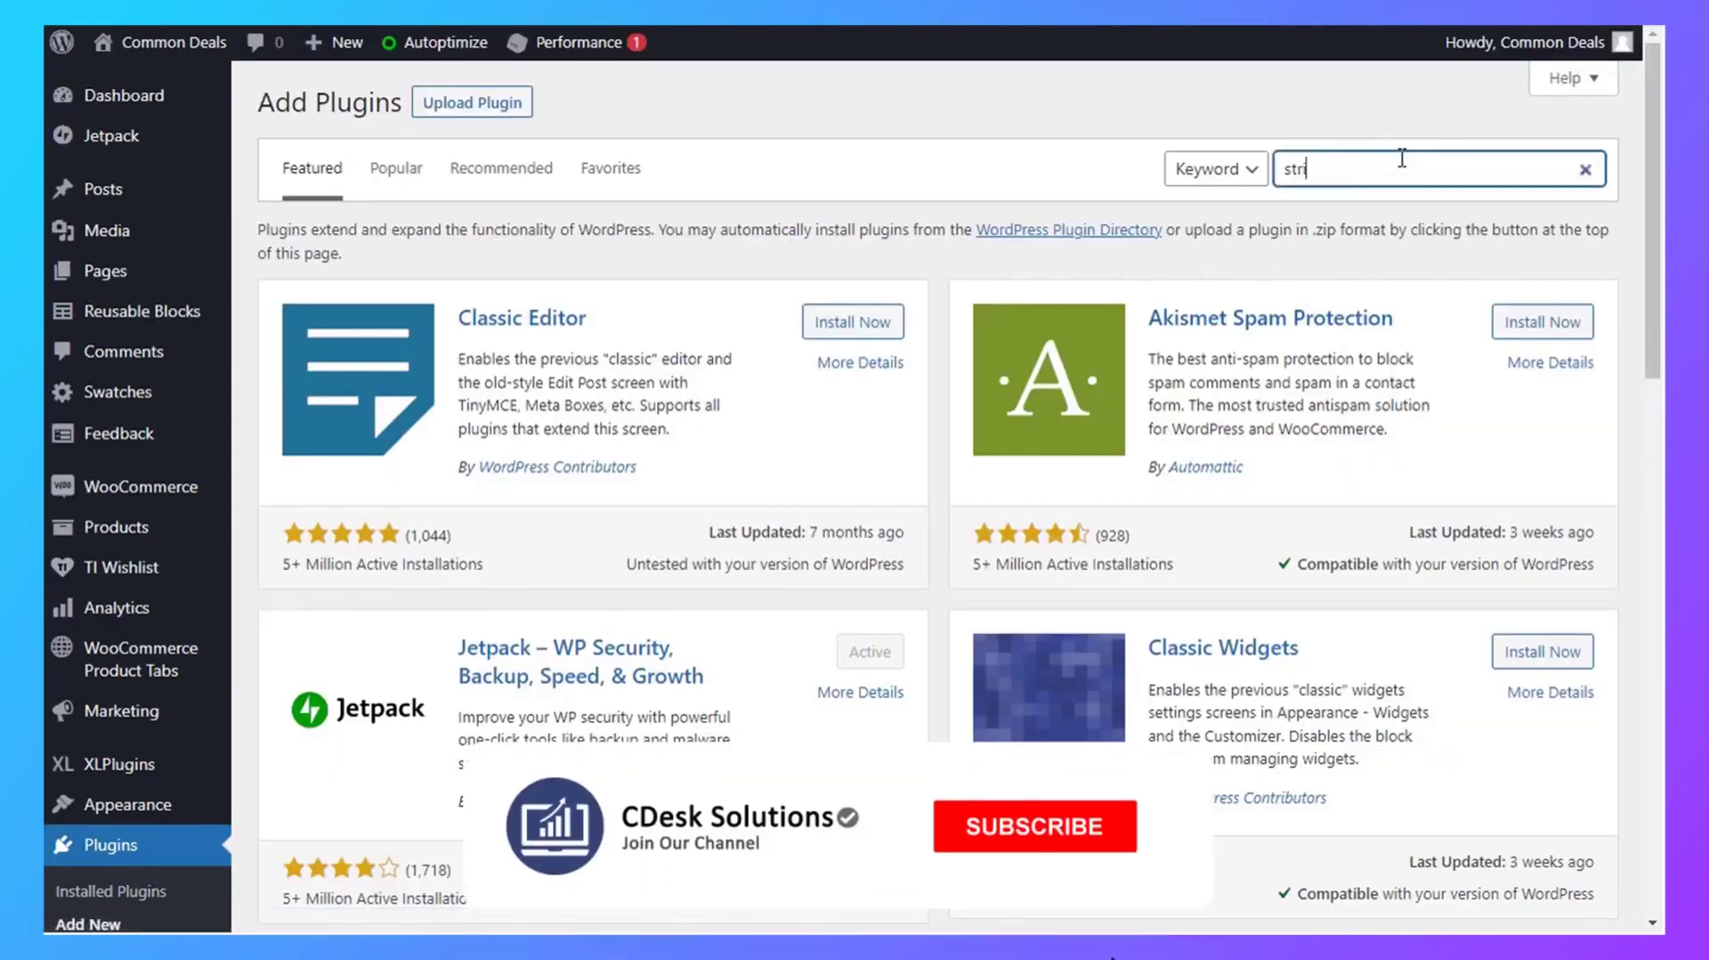
type("pe")
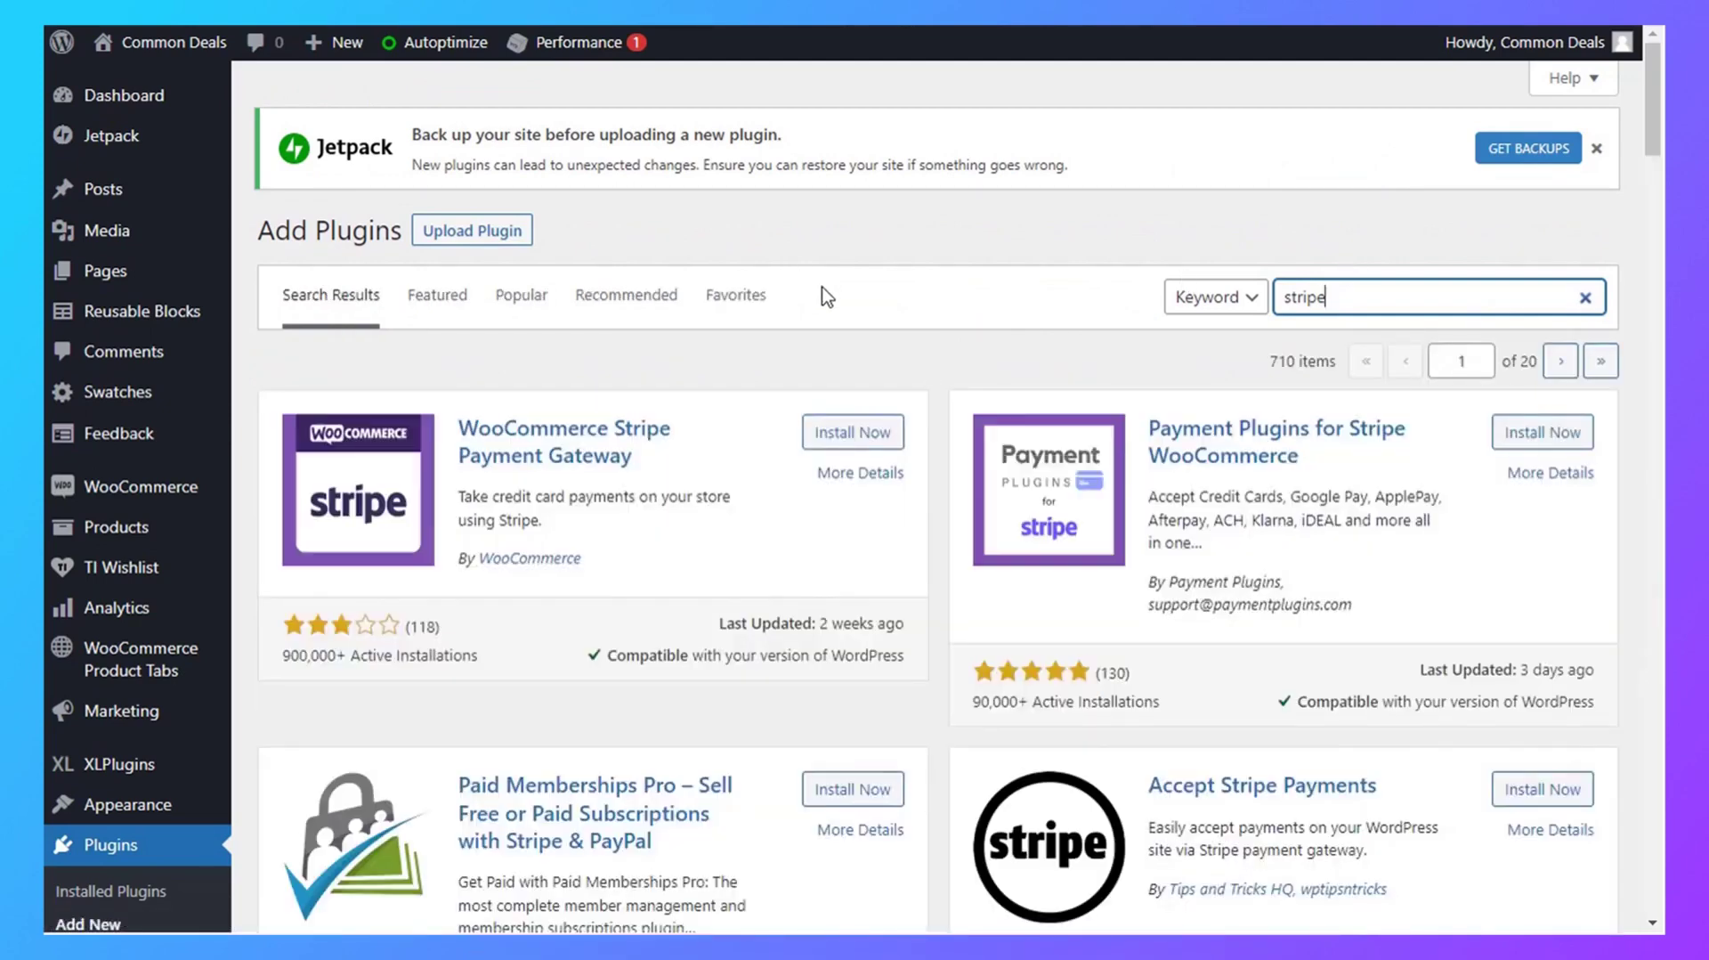
left_click(865, 433)
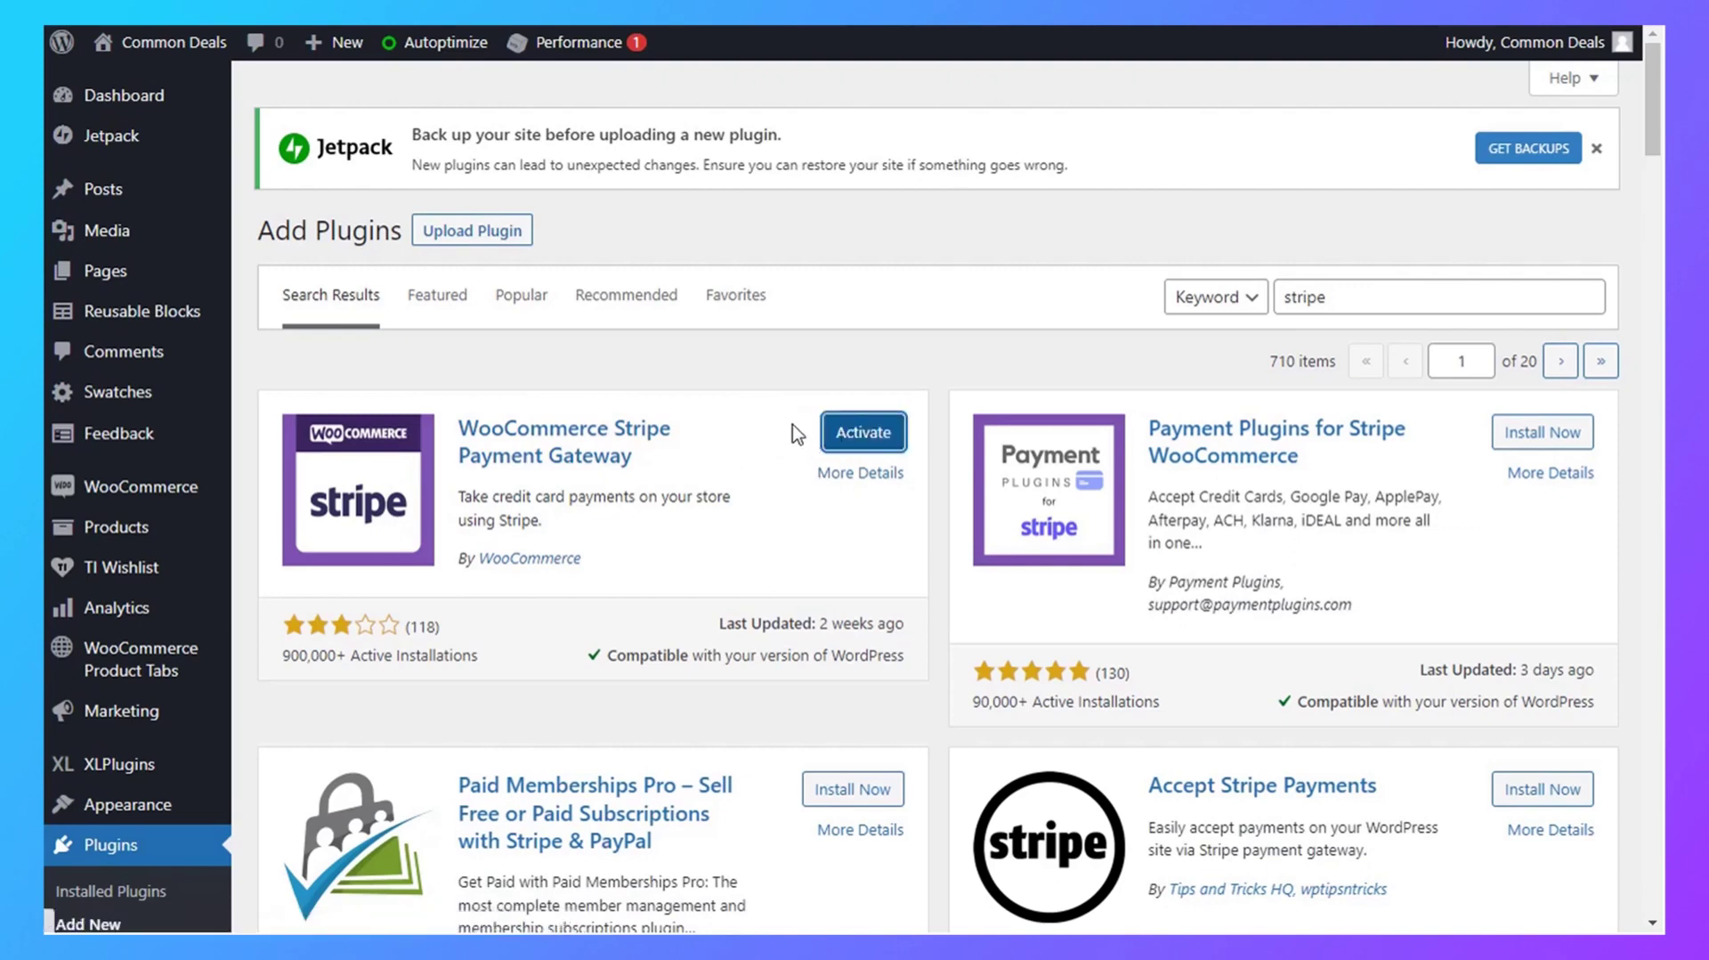
key("Return")
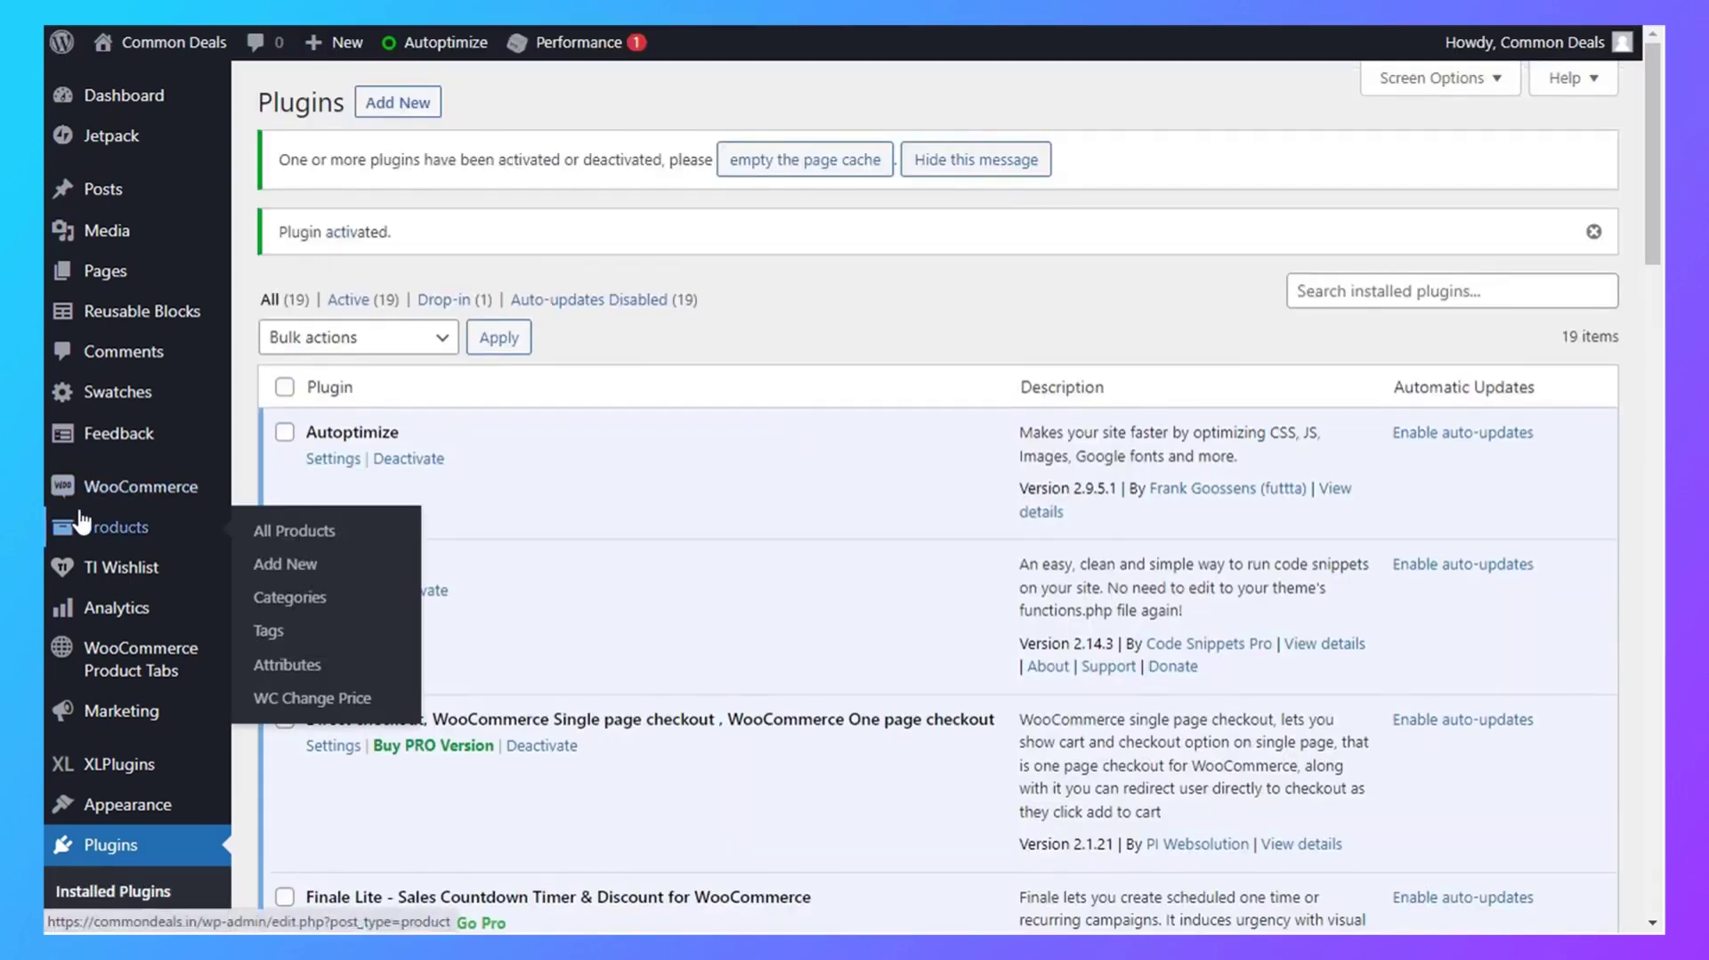
Enable Stripe under WooCommerce Settings > Payments and open its Set up page.
mouse_move(141, 489)
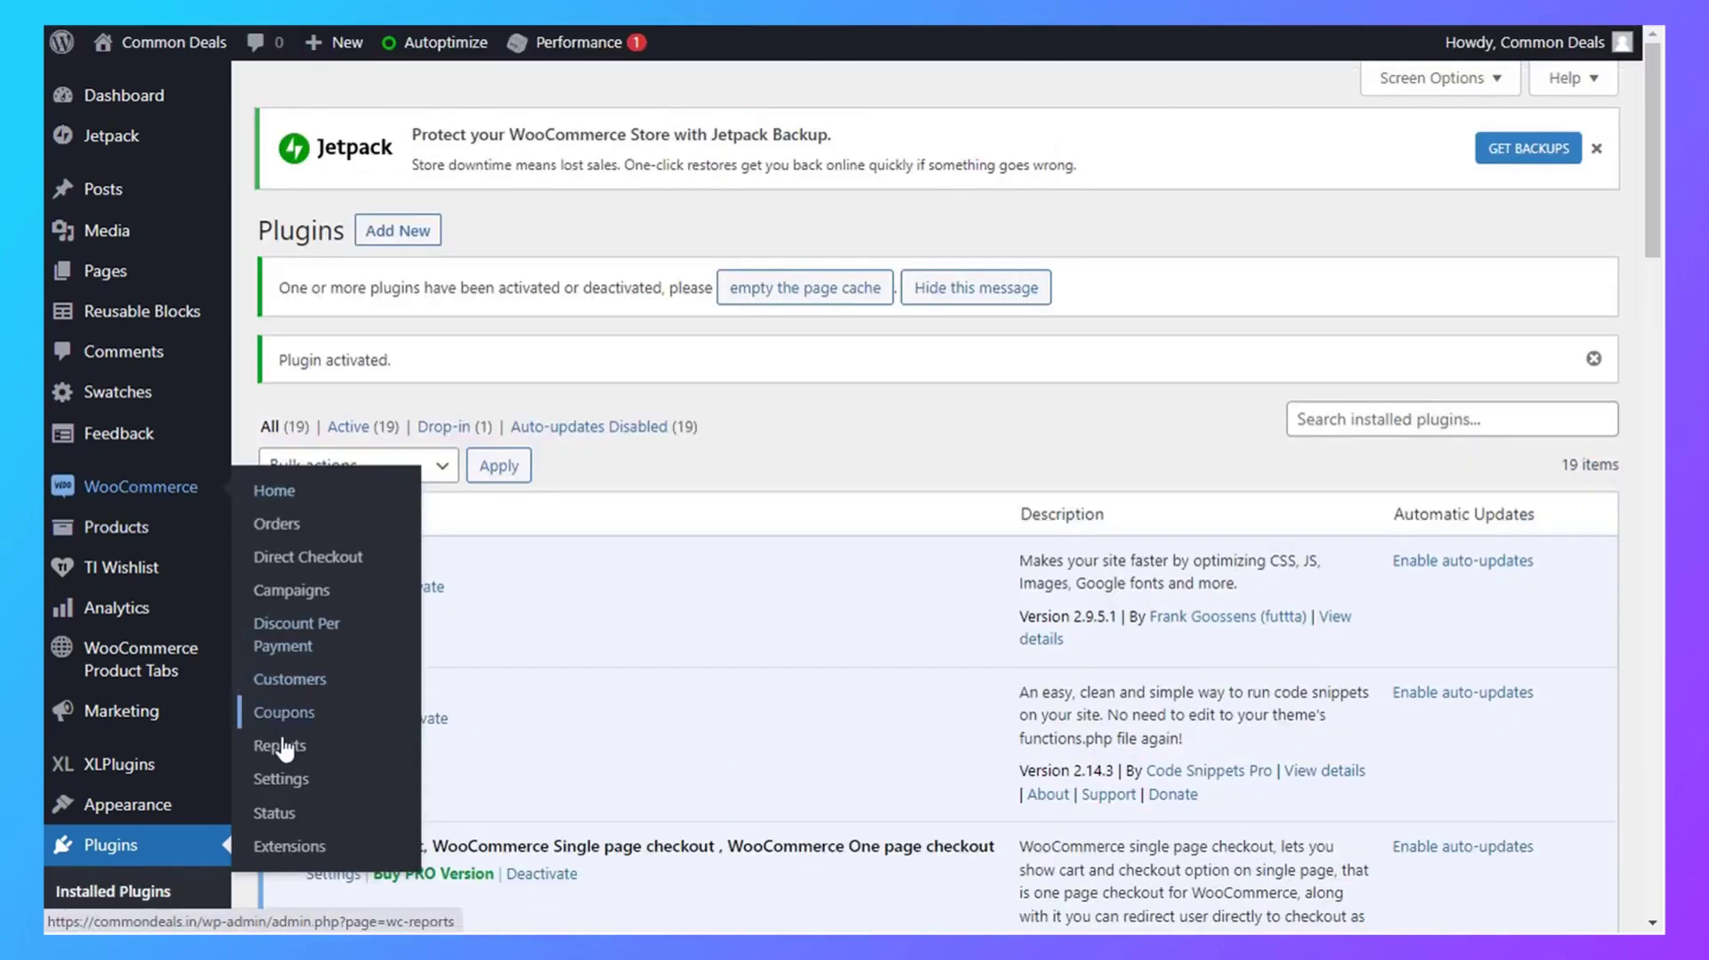
left_click(283, 781)
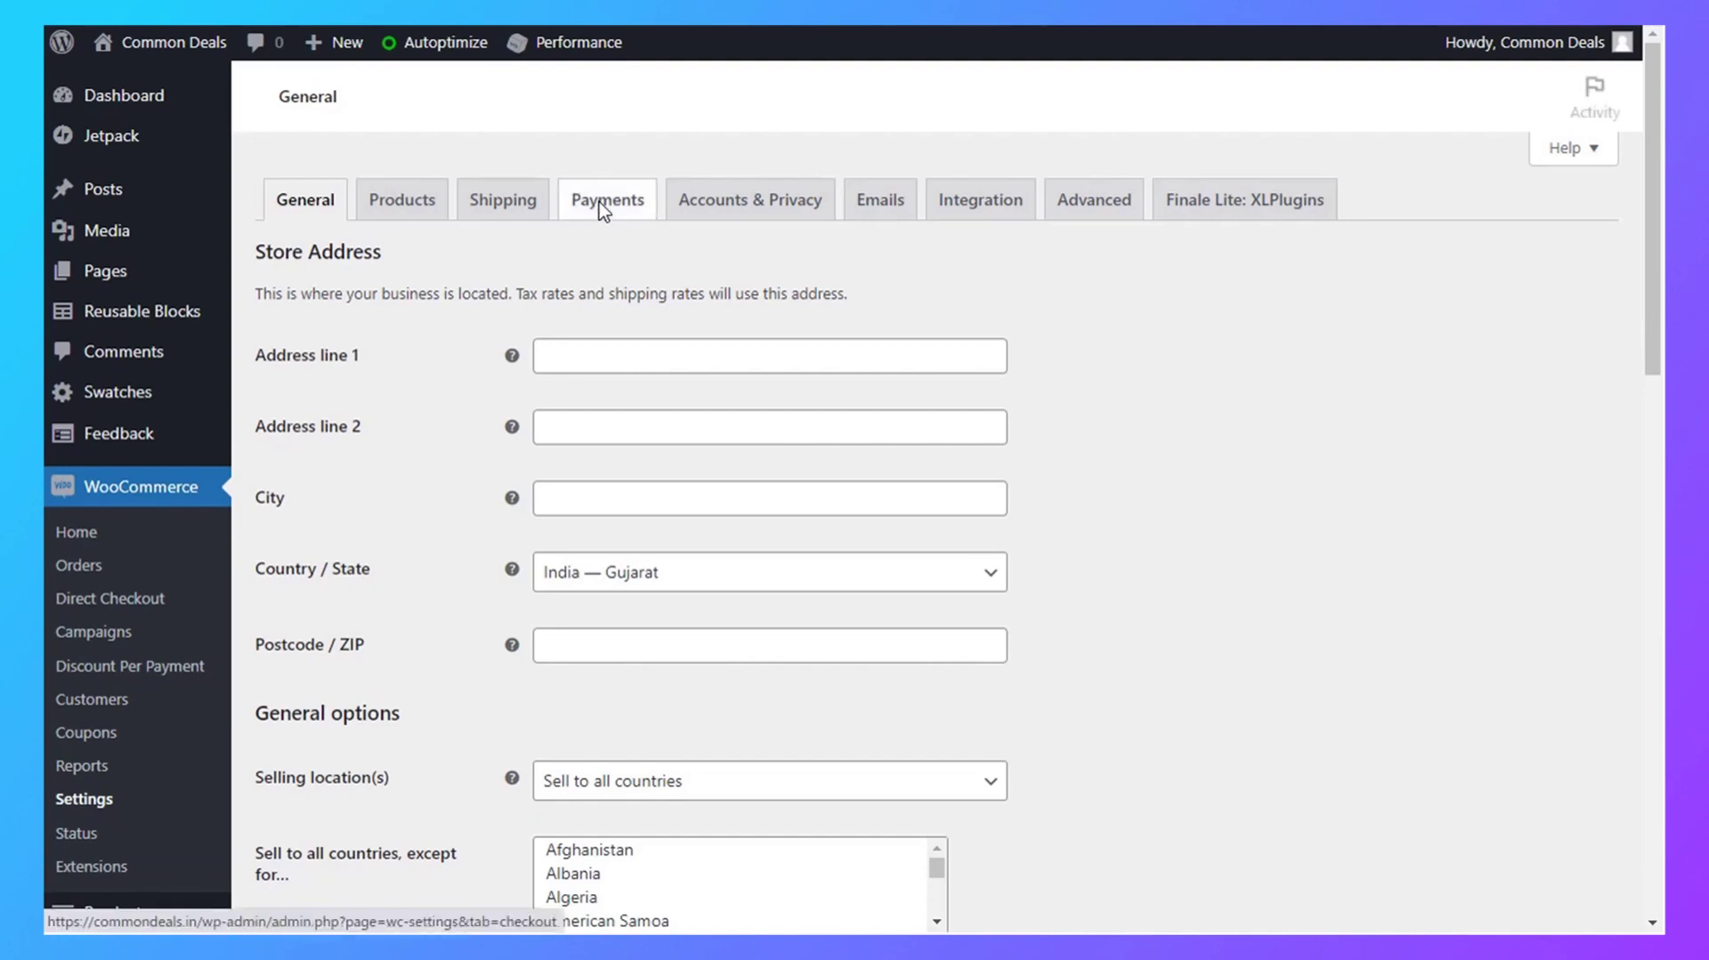
left_click(603, 210)
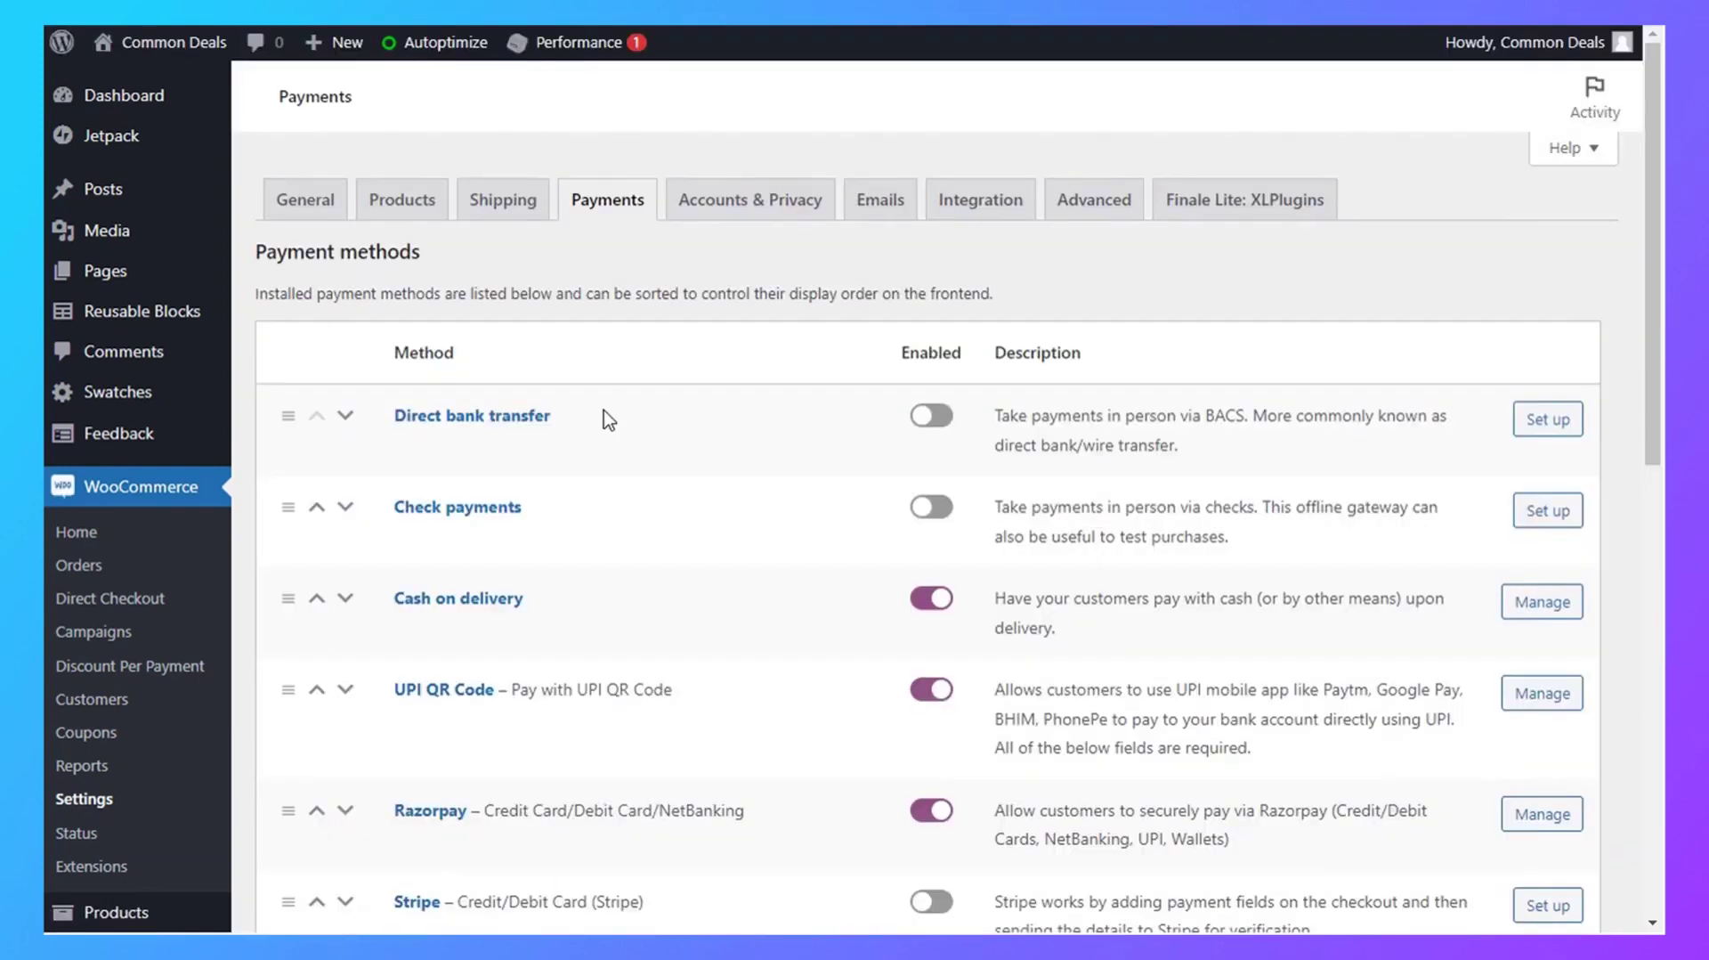
scroll(608, 420, "down", 6)
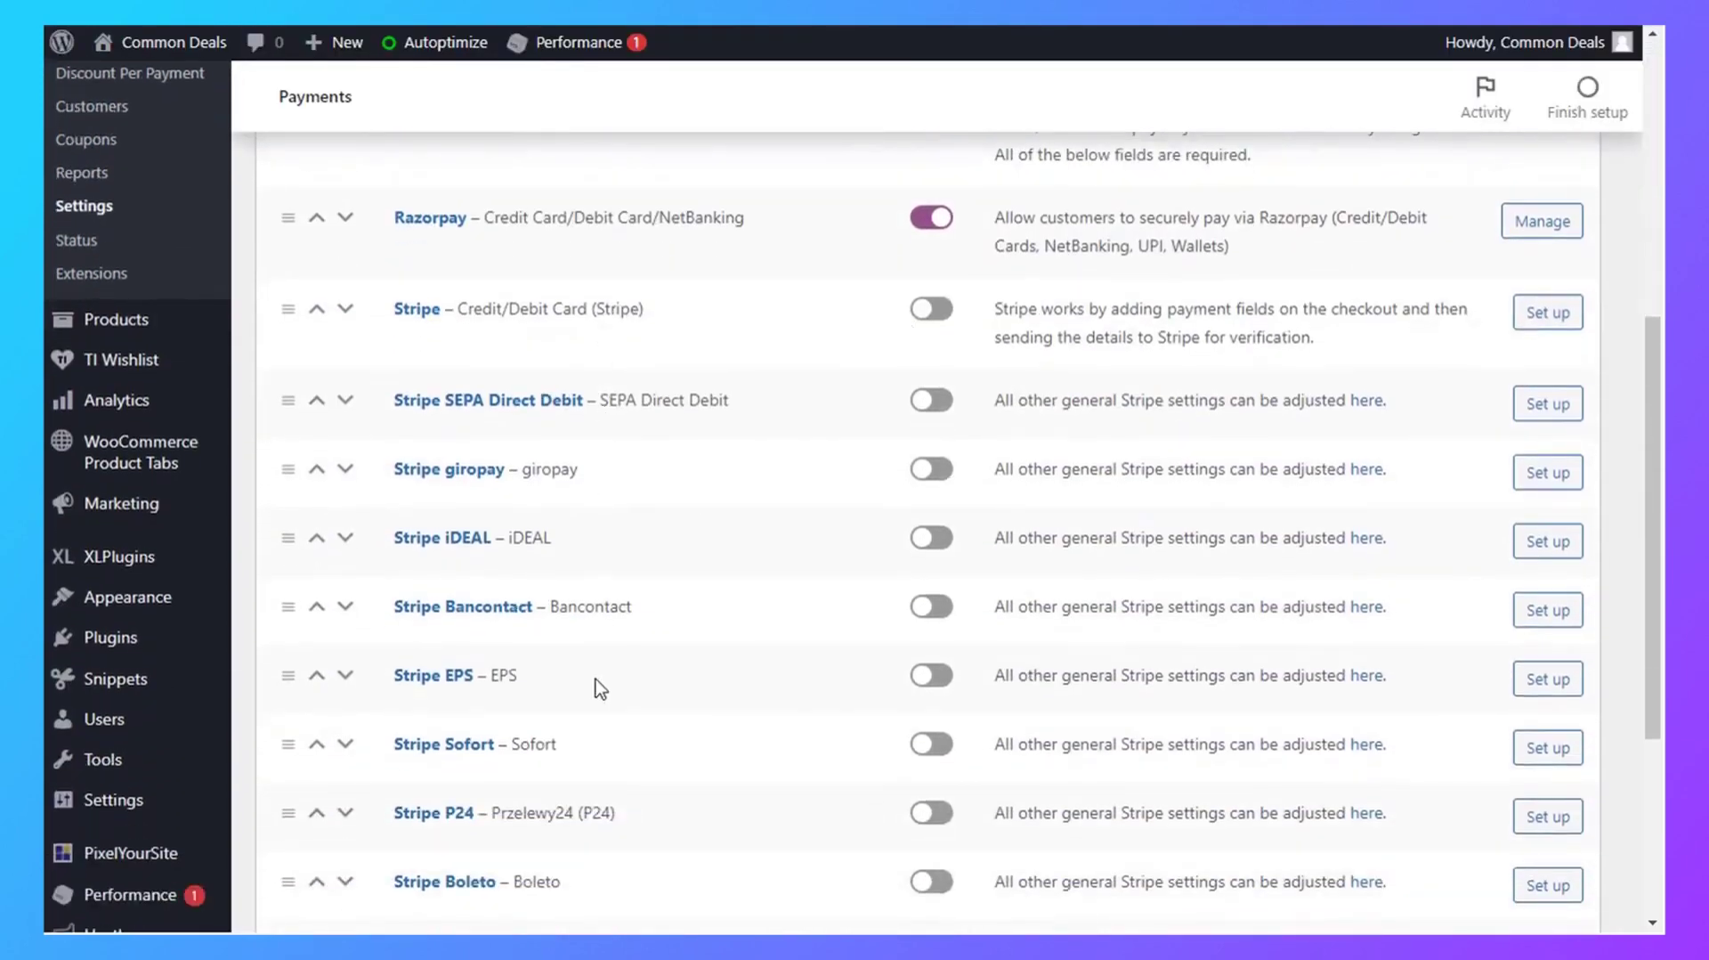
scroll(605, 748, "down", 4)
scroll(538, 736, "up", 6)
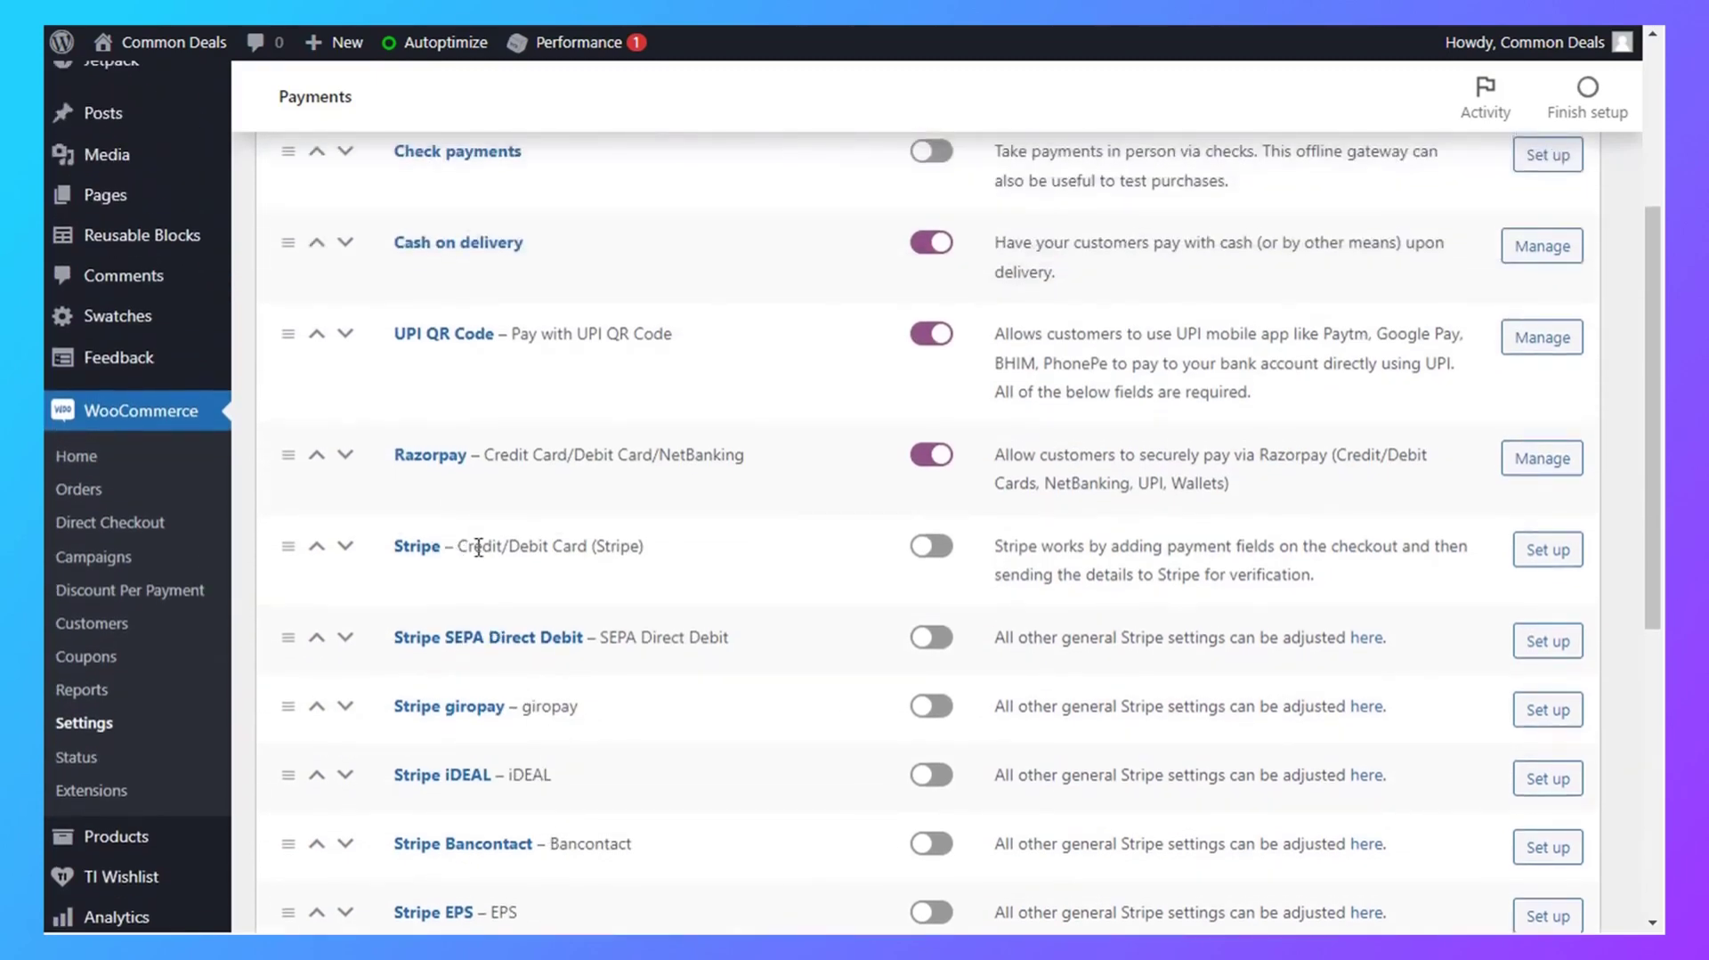
left_click(947, 550)
left_click(1549, 550)
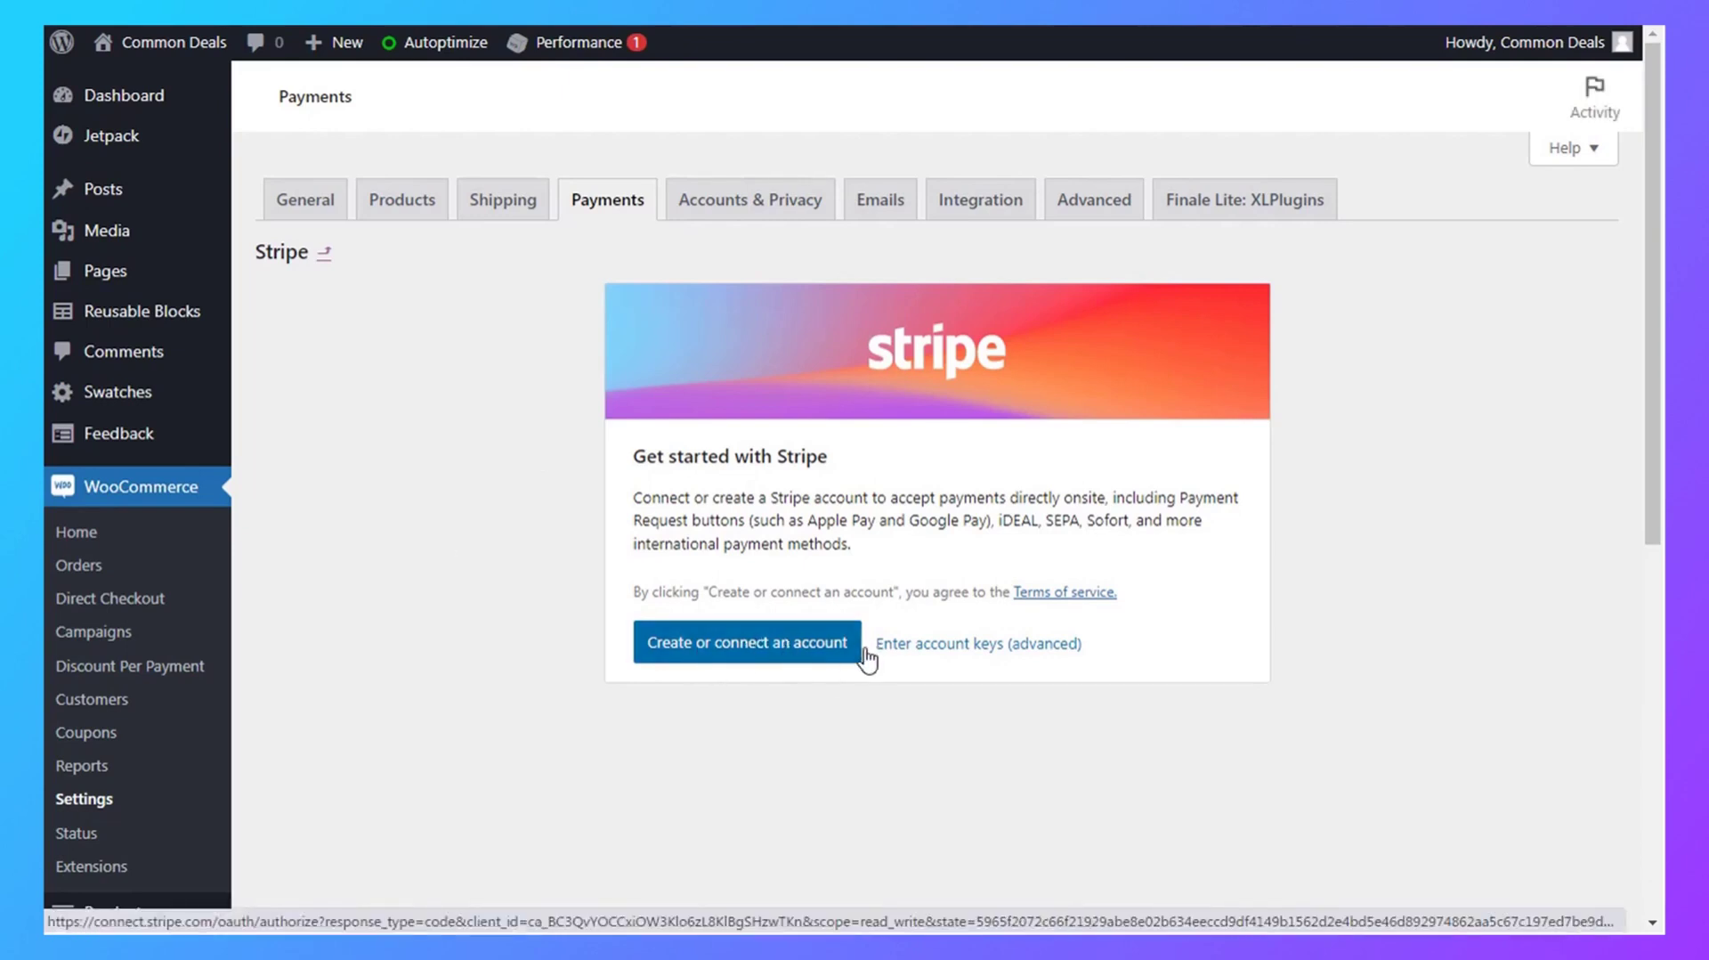
Choose manual key entry and paste the live publishable key copied from Stripe's API keys page.
left_click(949, 646)
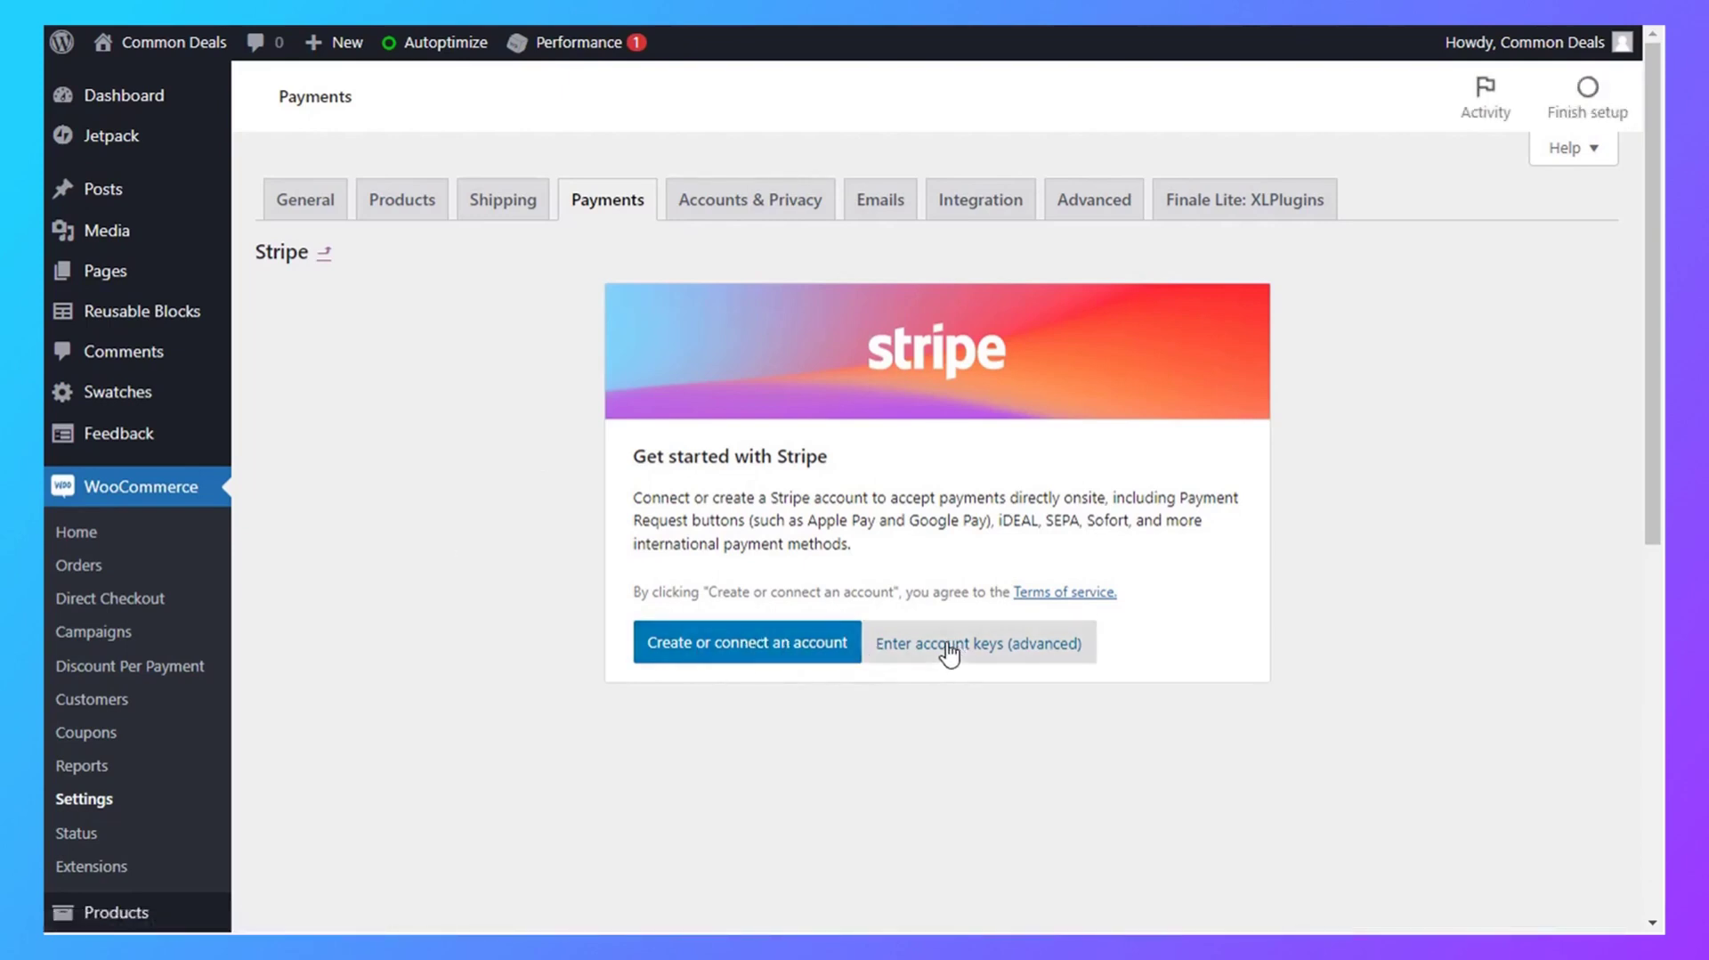
left_click(633, 441)
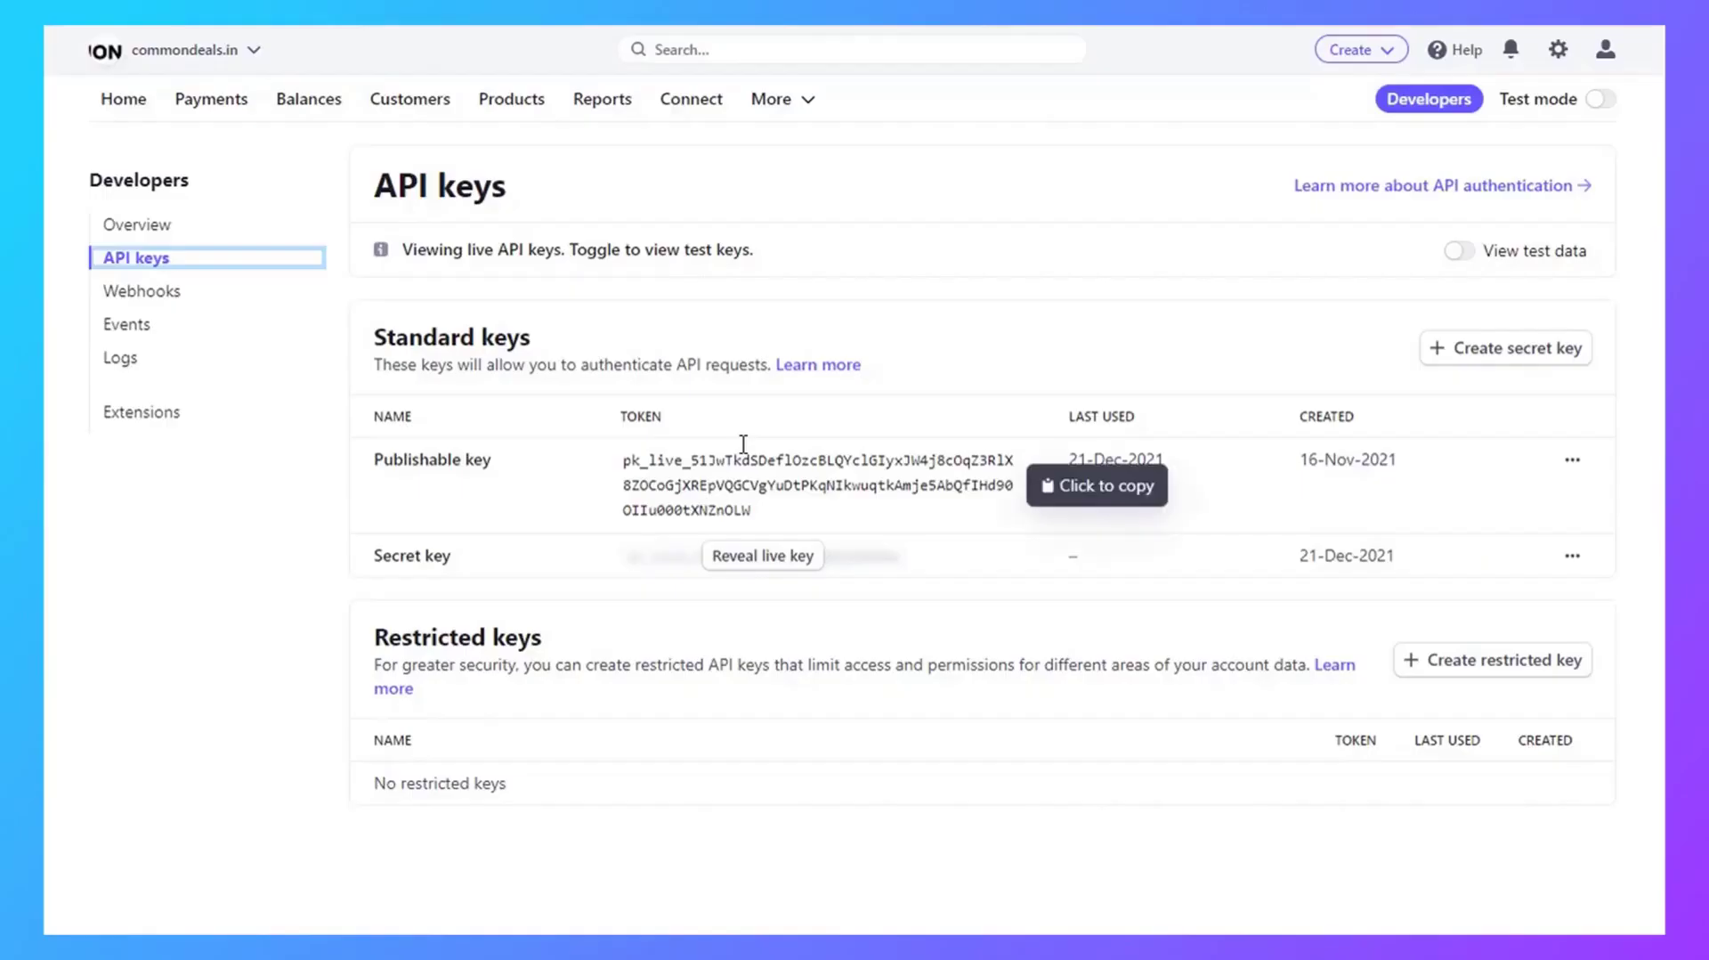
left_click(905, 485)
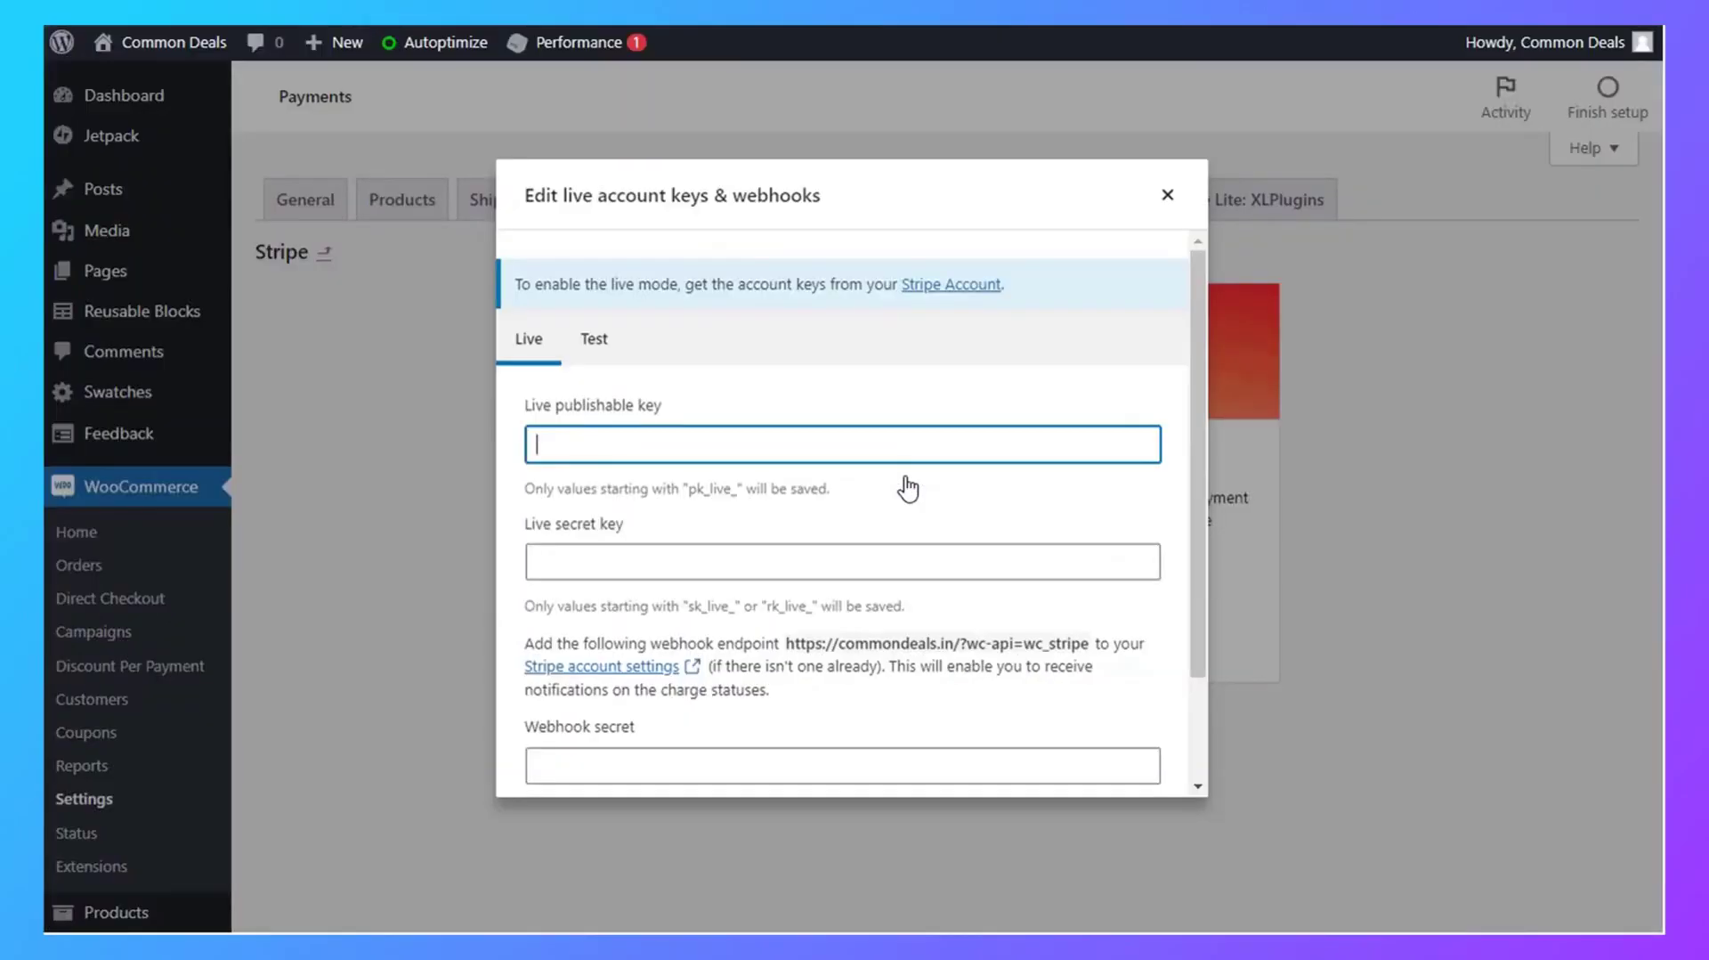
key("ctrl+v")
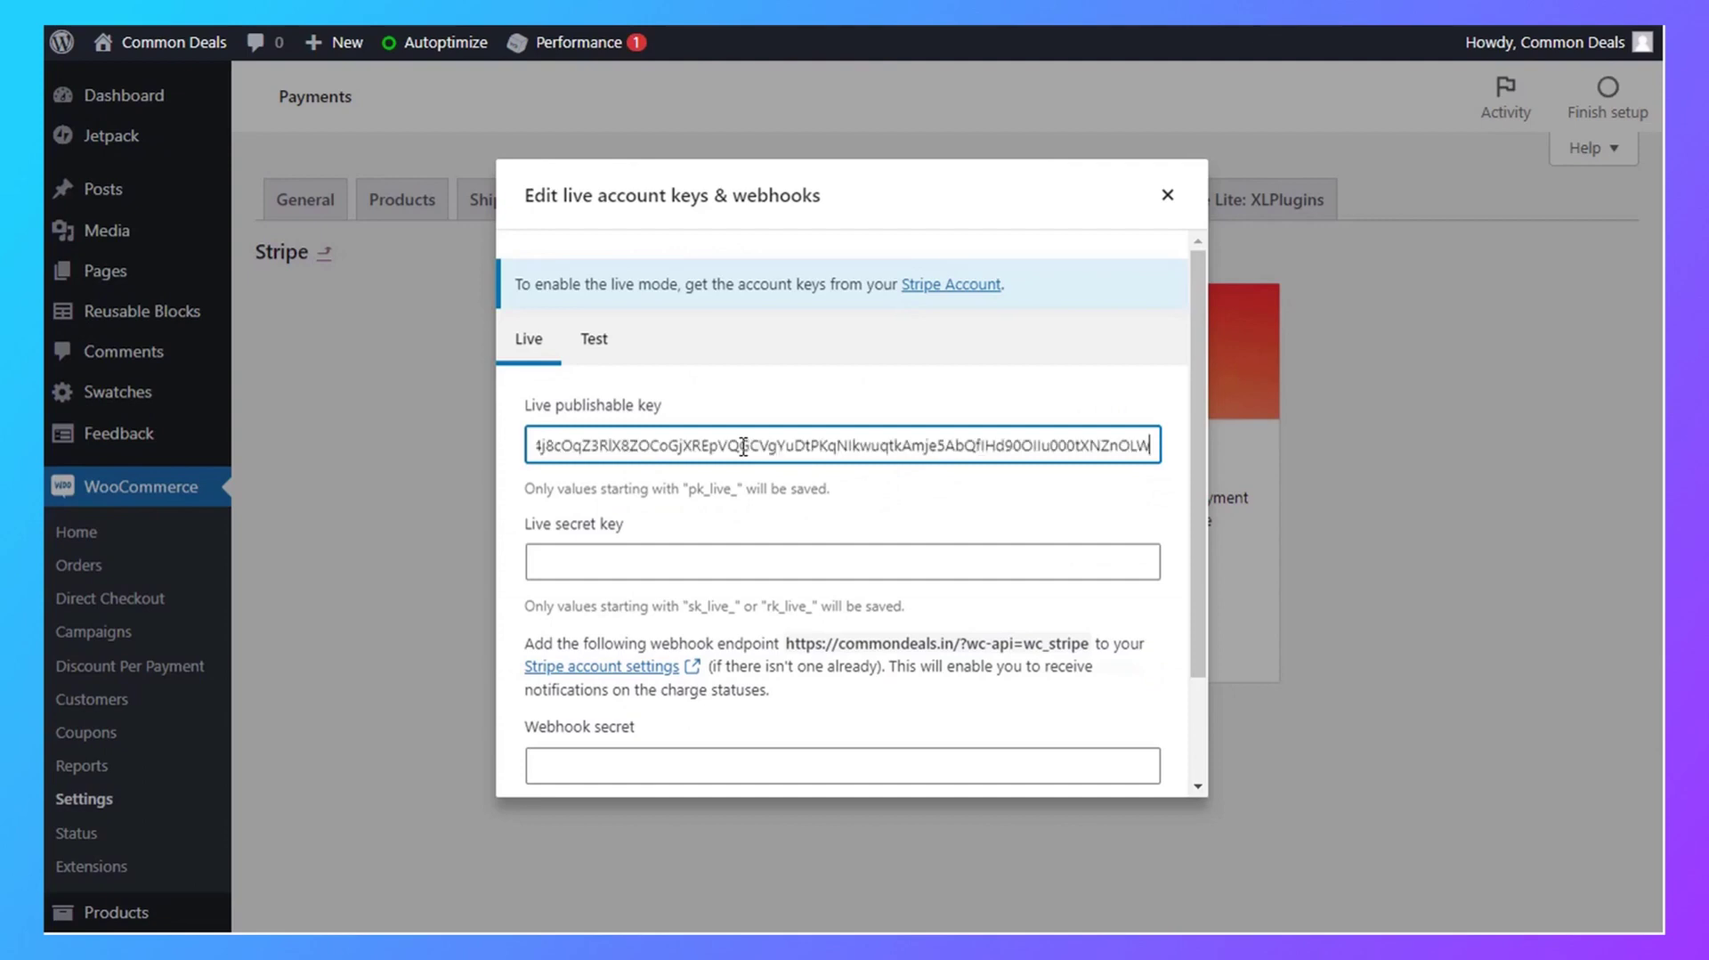
Reveal, copy and paste the live secret key, then save the live keys.
left_click(659, 554)
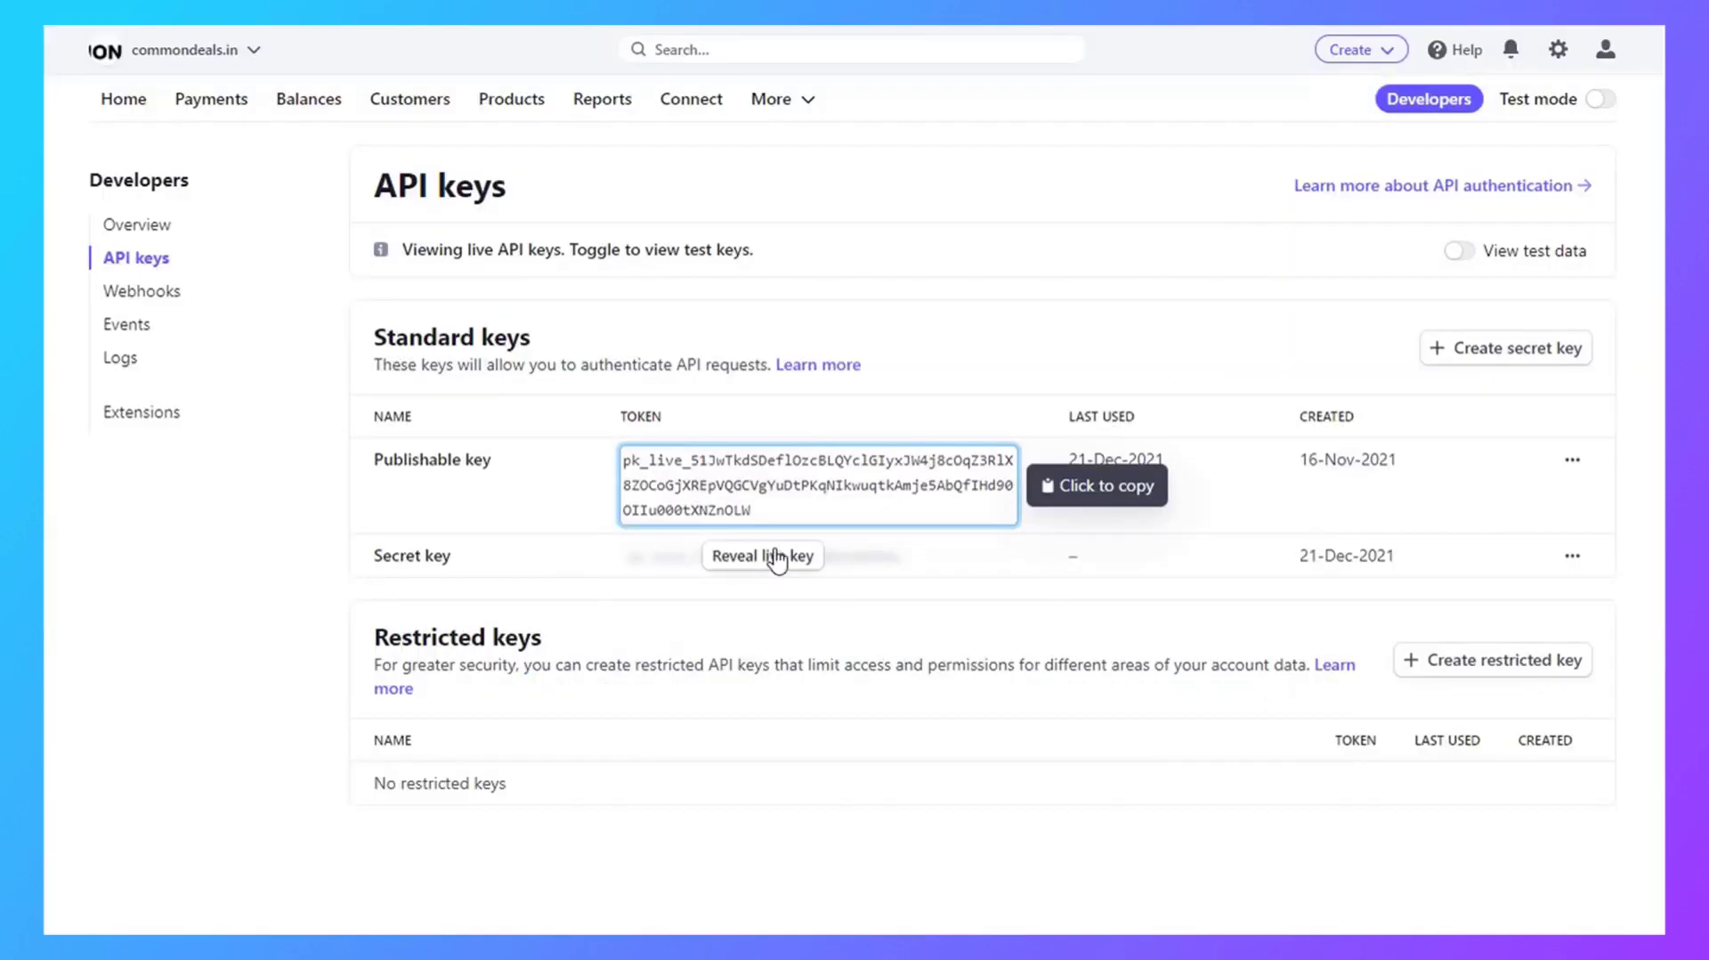
left_click(773, 557)
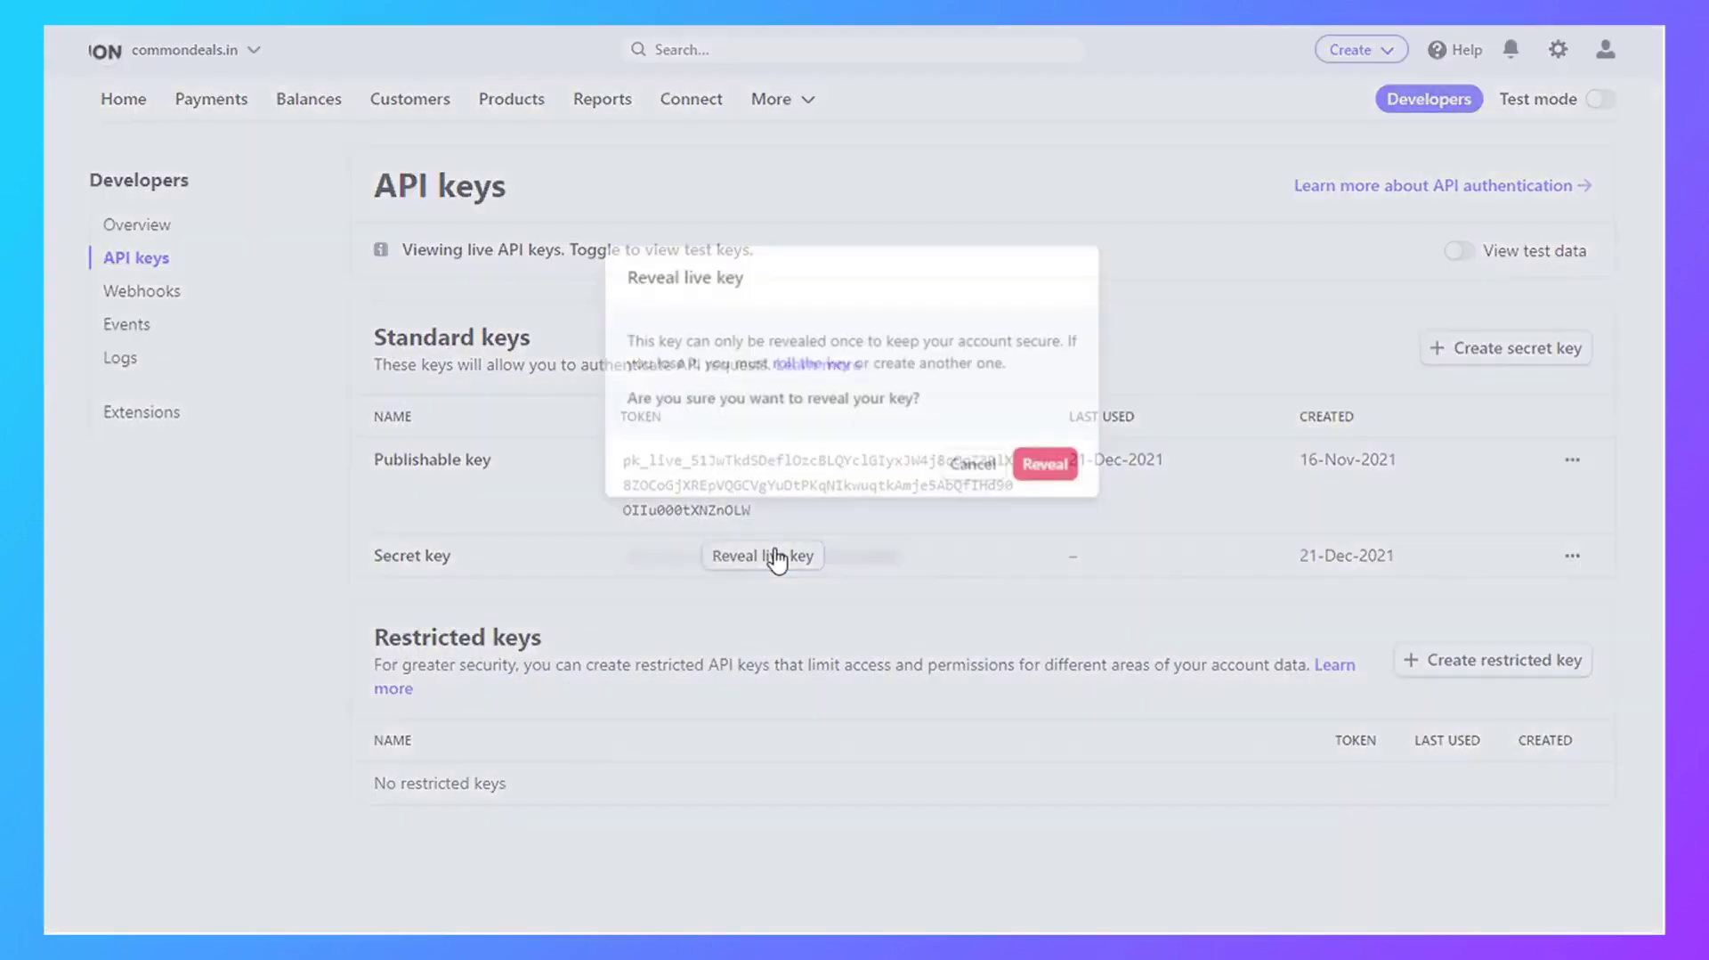
left_click(1050, 470)
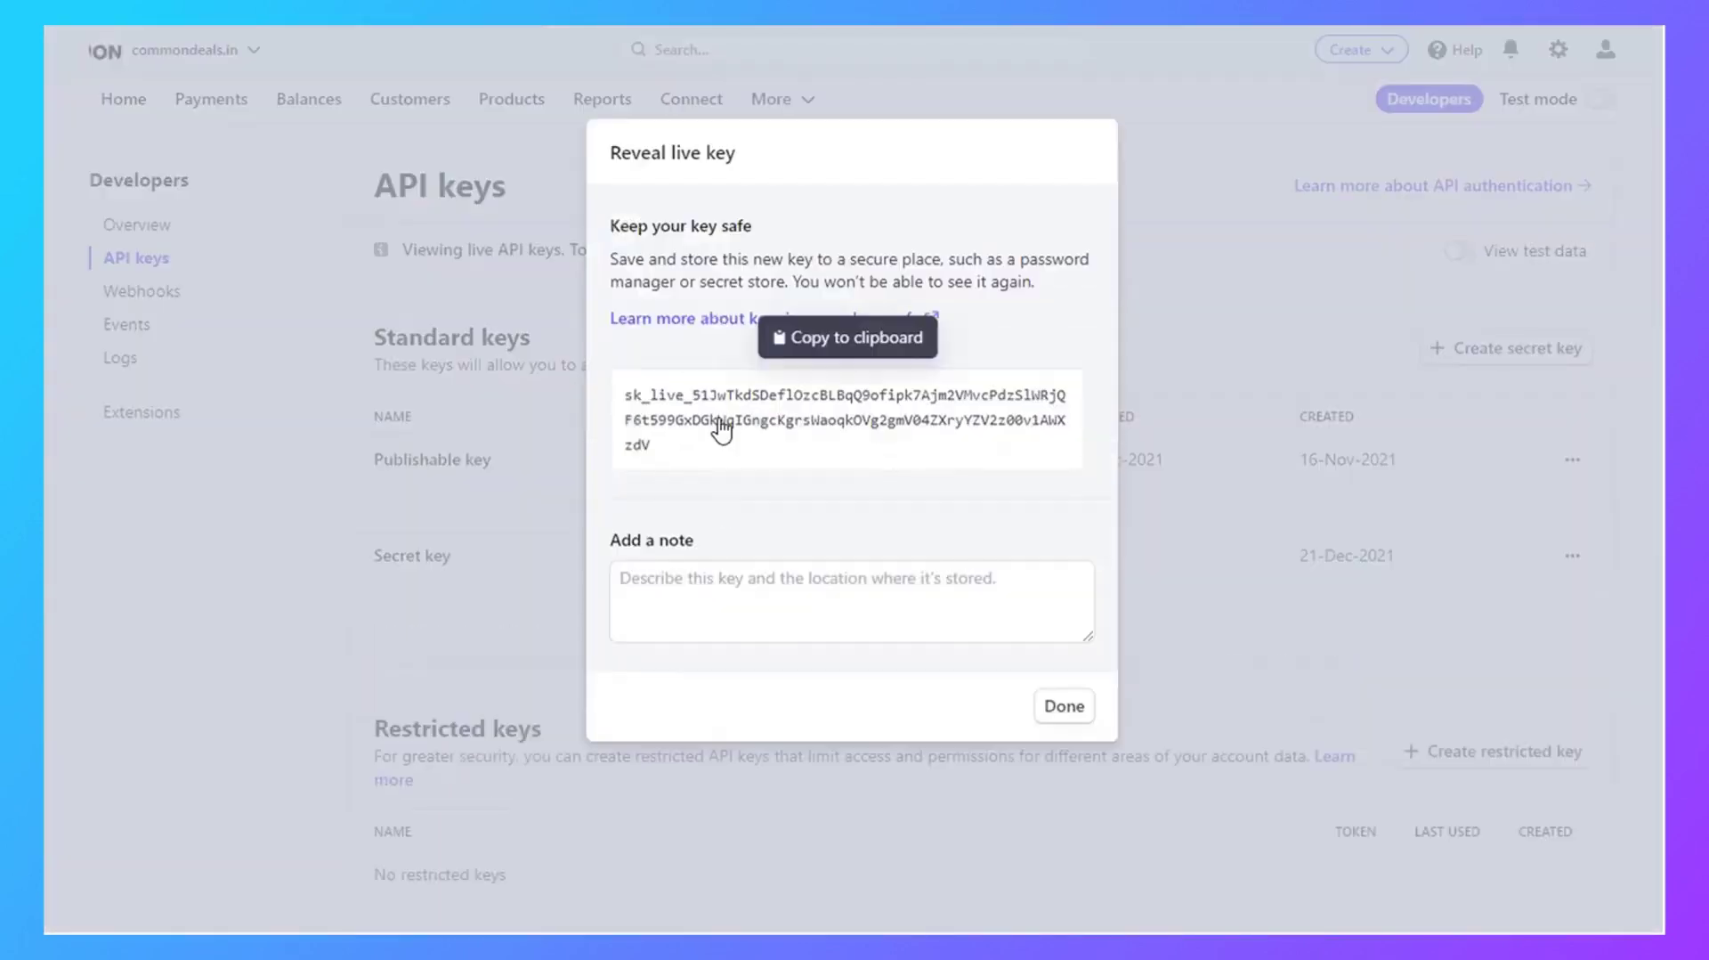
left_click(820, 399)
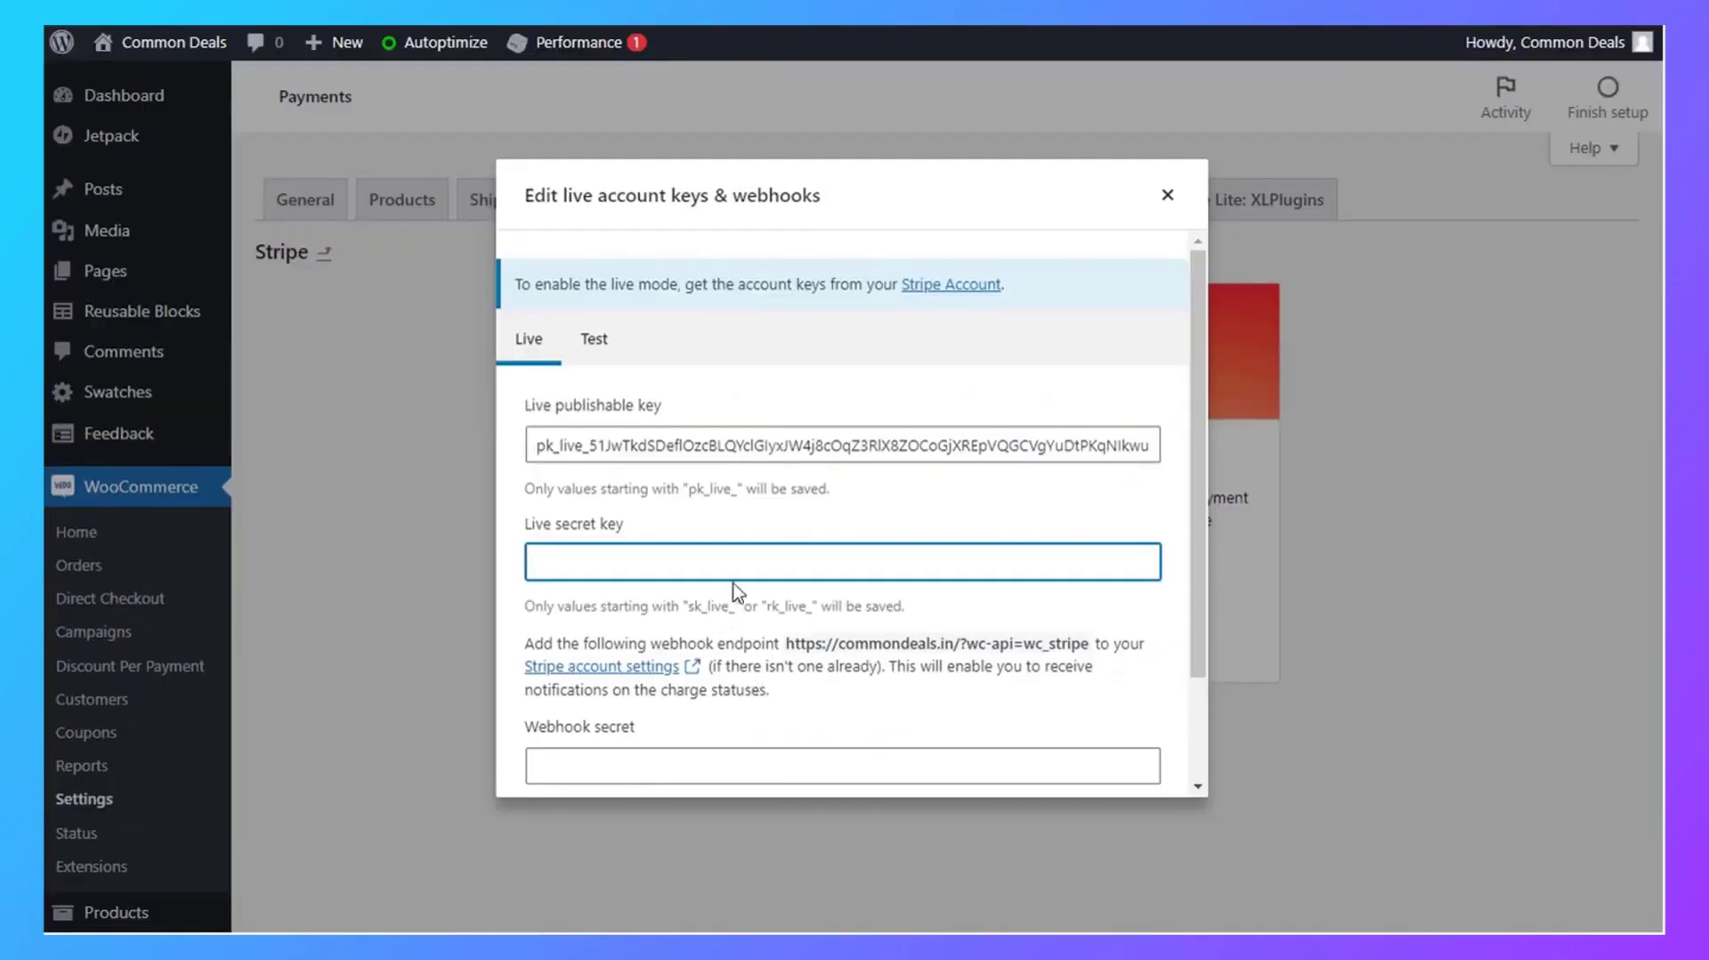
key("ctrl+v")
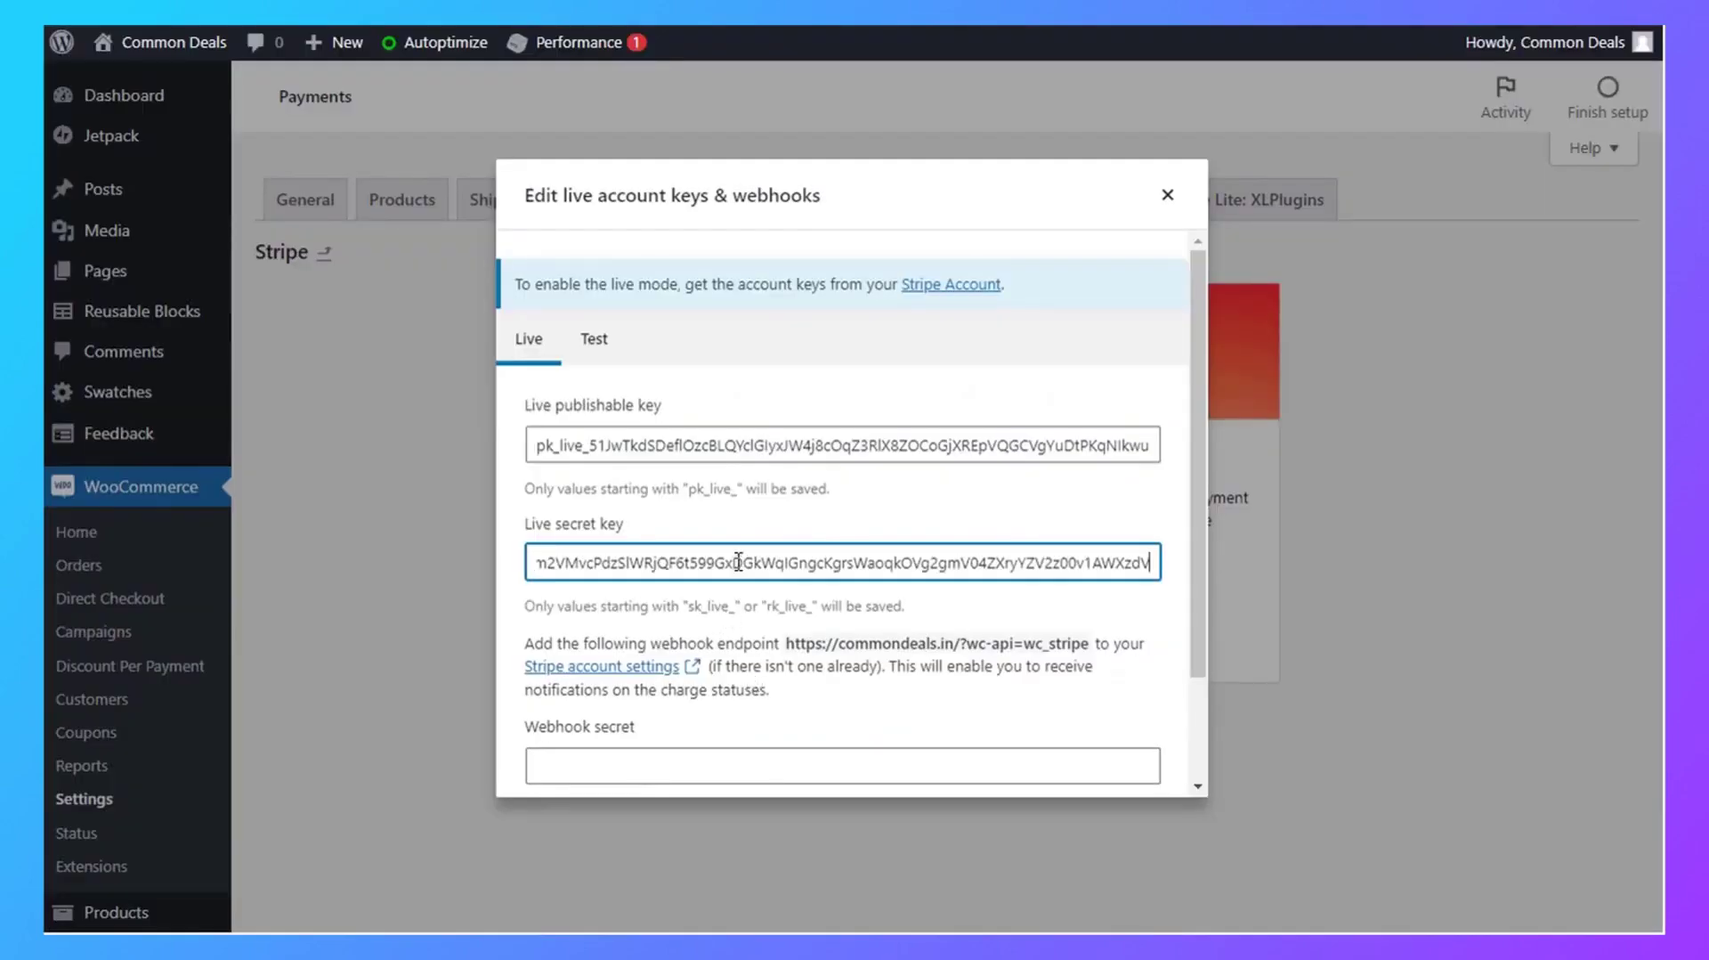
scroll(694, 596, "down", 2)
left_click(1090, 756)
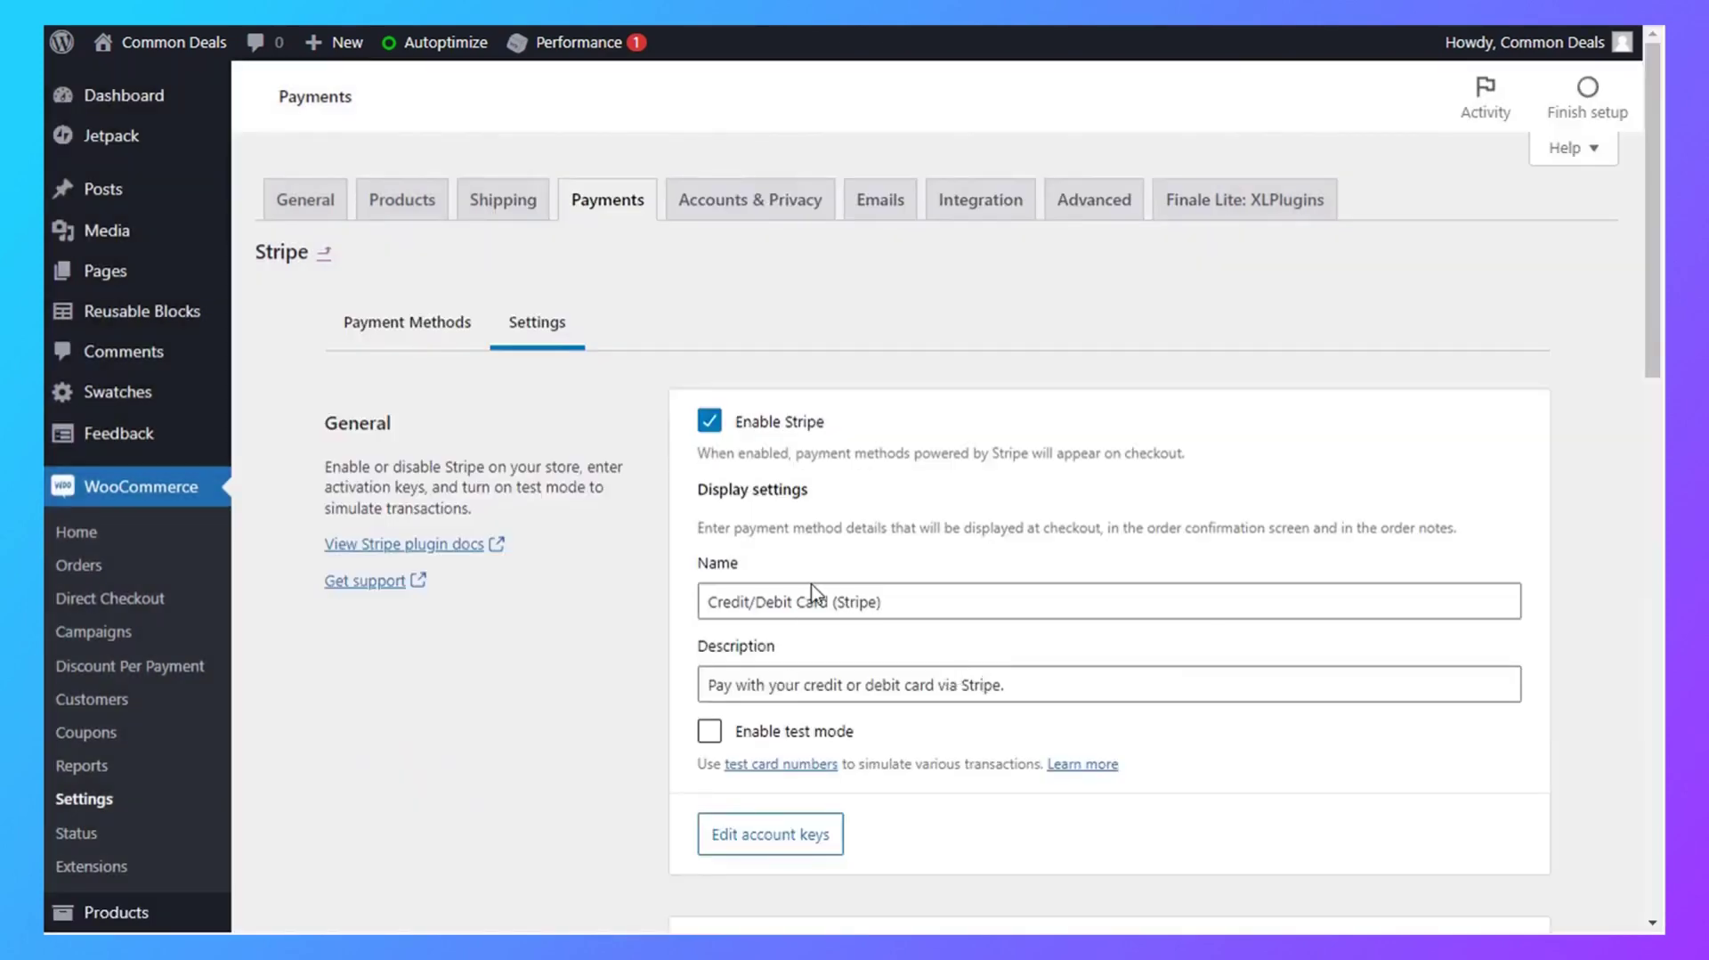
scroll(812, 592, "down", 7)
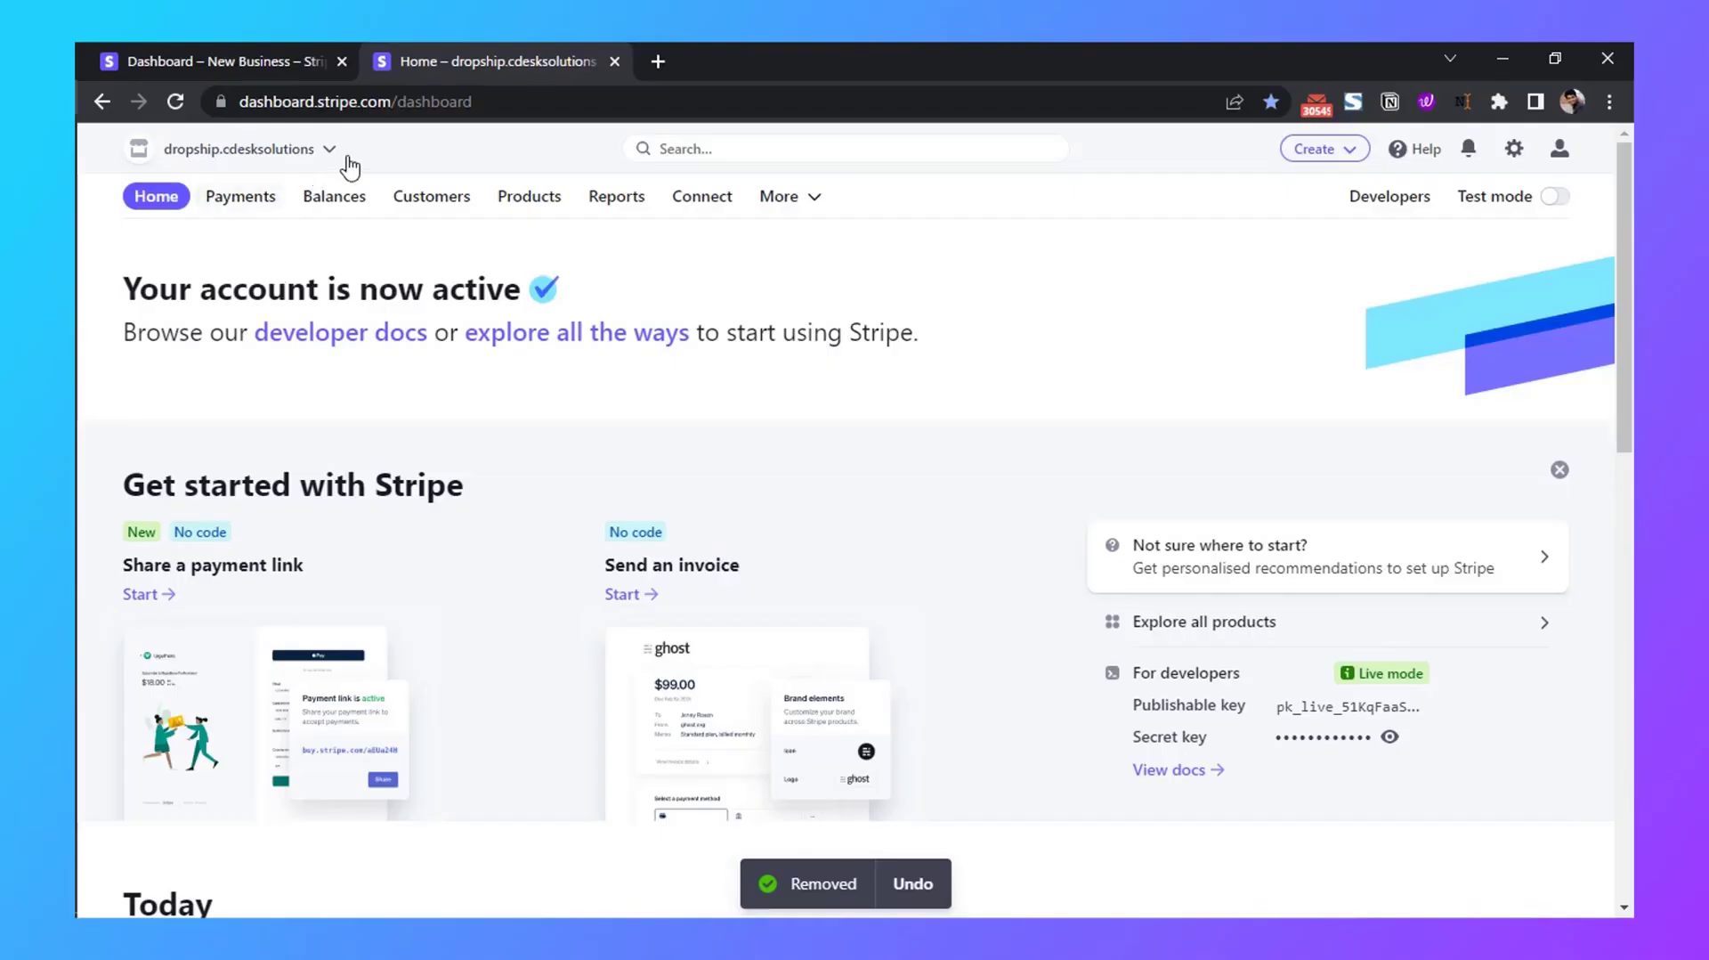
Go to Stripe Settings and open Branding under Business settings.
left_click(1516, 151)
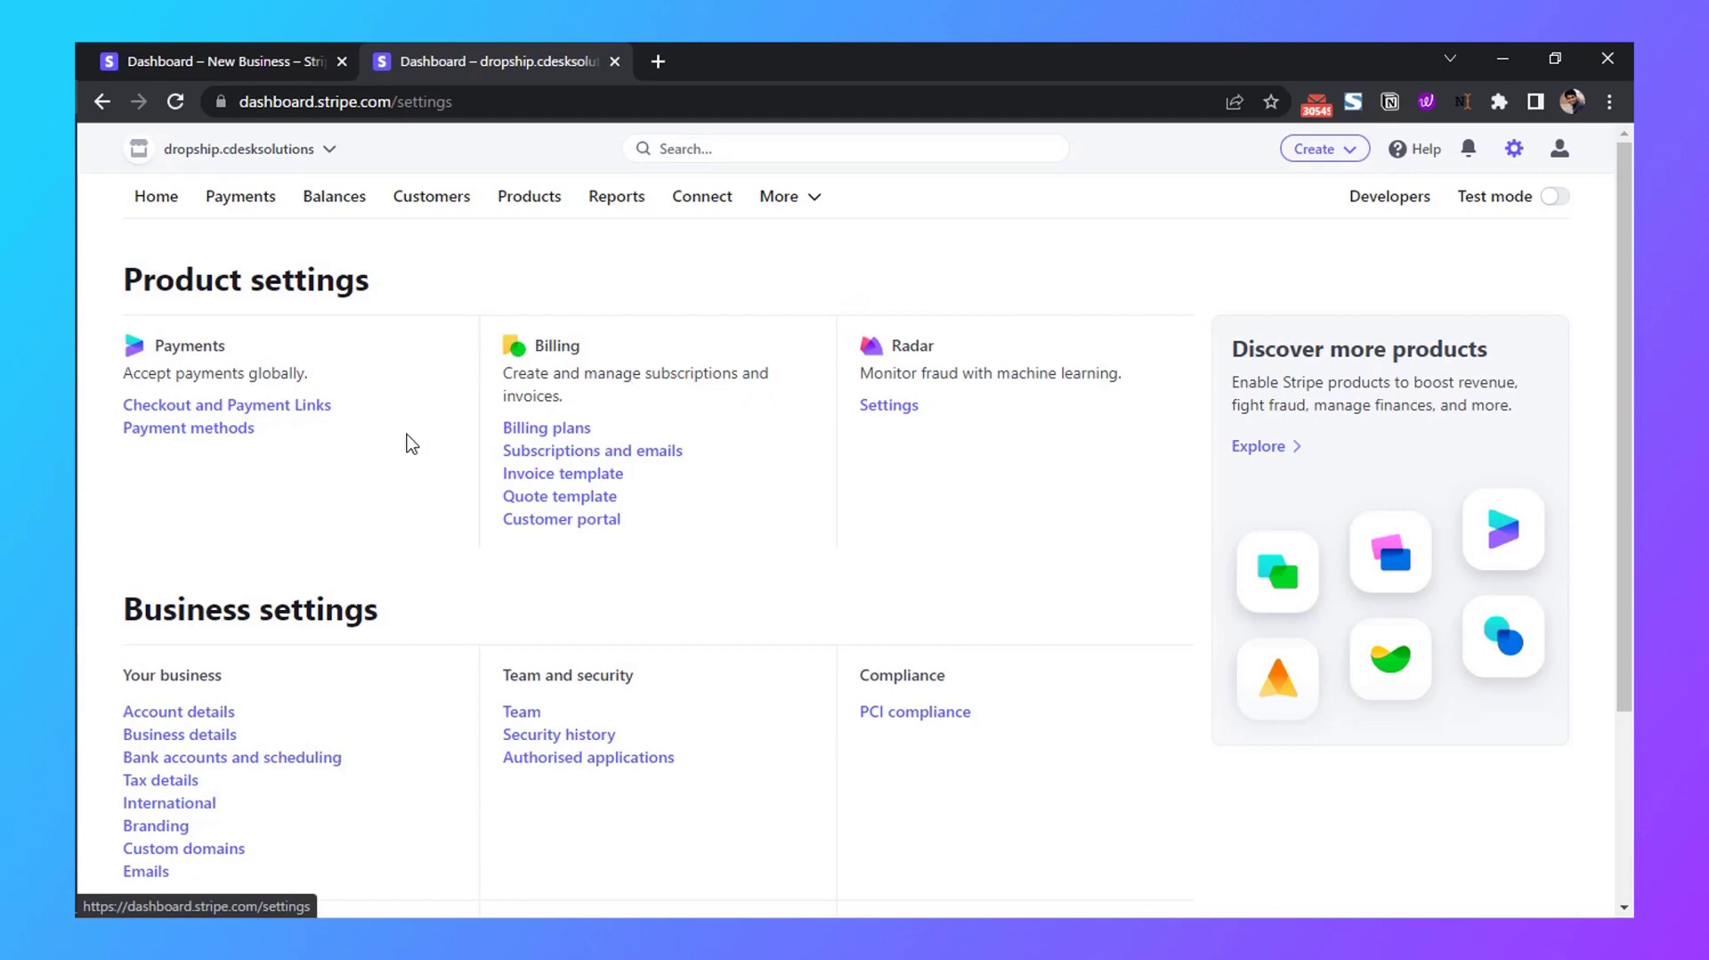
scroll(362, 537, "down", 3)
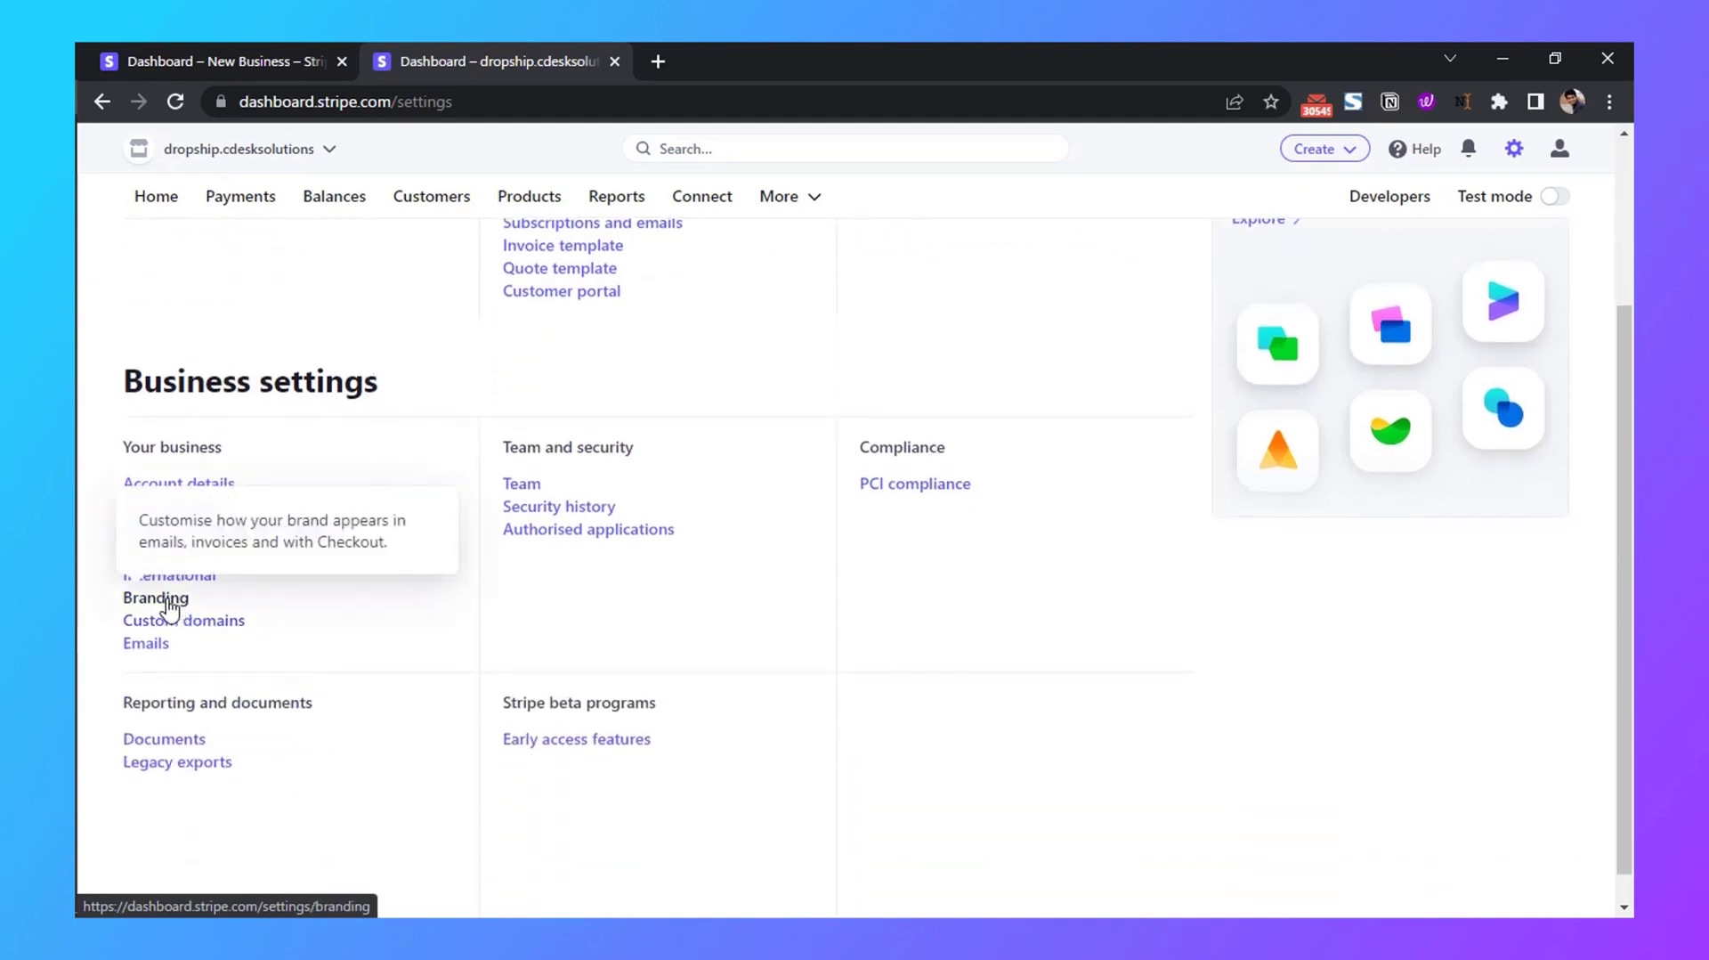
left_click(159, 598)
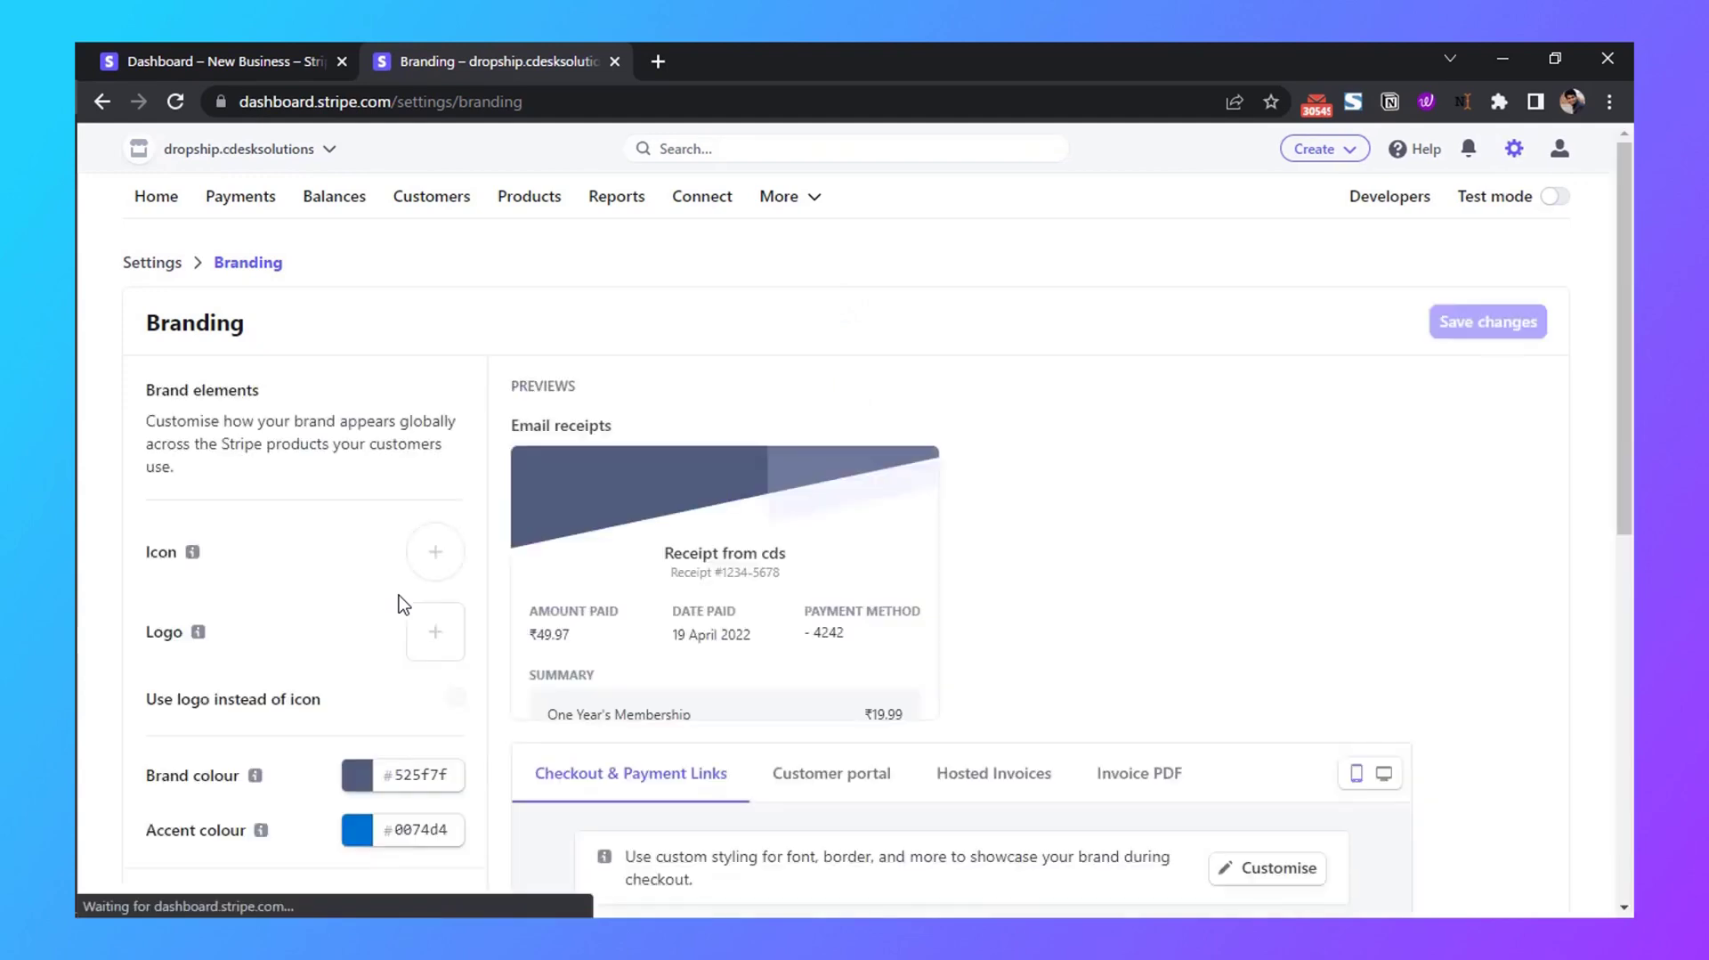
Replace the brand colour hex with 334575, keeping the accent colour at #0074d4.
scroll(402, 602, "down", 1)
mouse_move(611, 446)
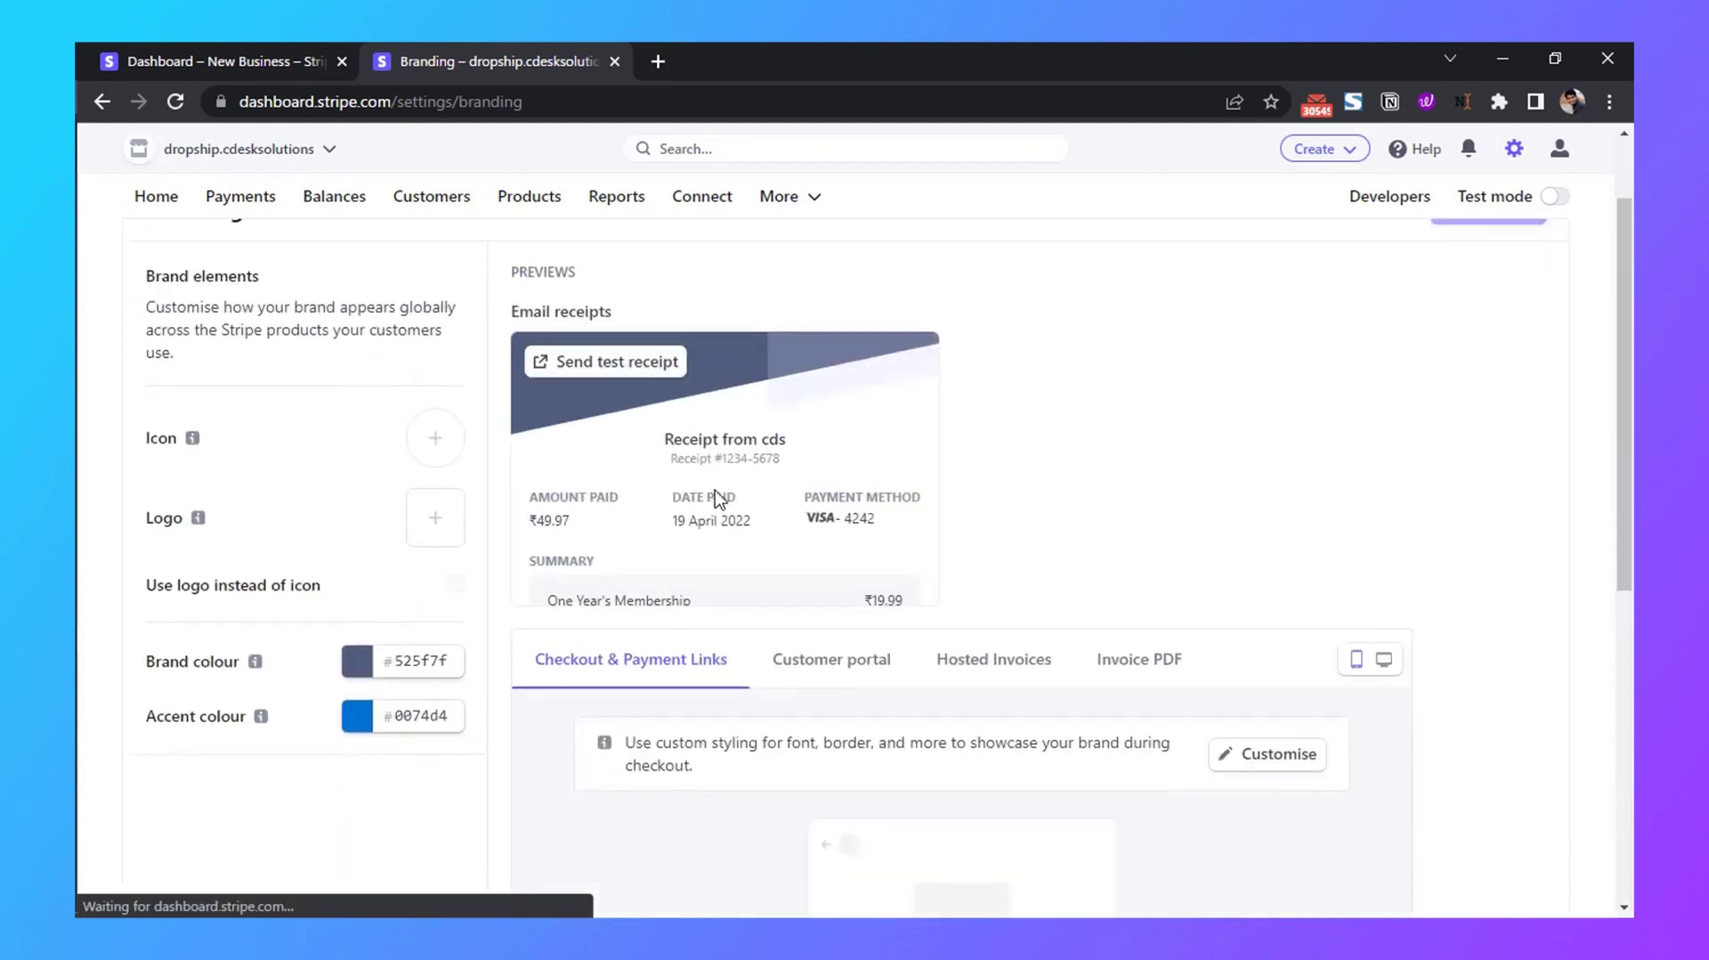
scroll(719, 498, "up", 1)
scroll(374, 530, "down", 1)
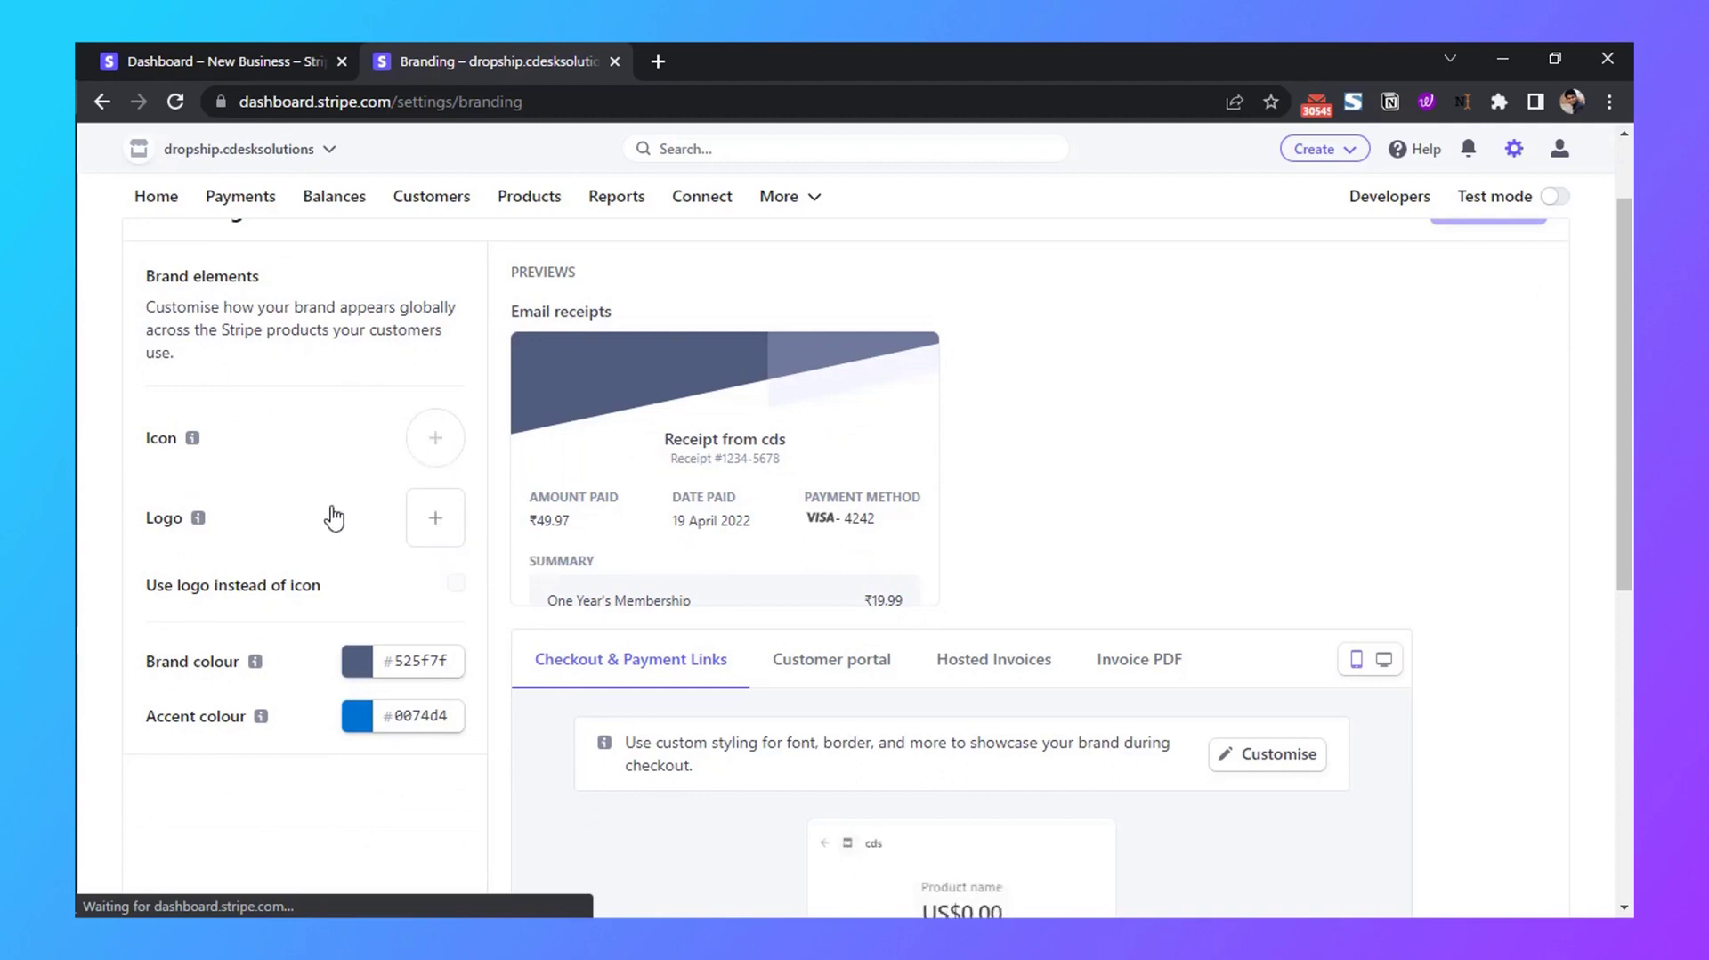
scroll(338, 527, "down", 1)
scroll(449, 602, "down", 1)
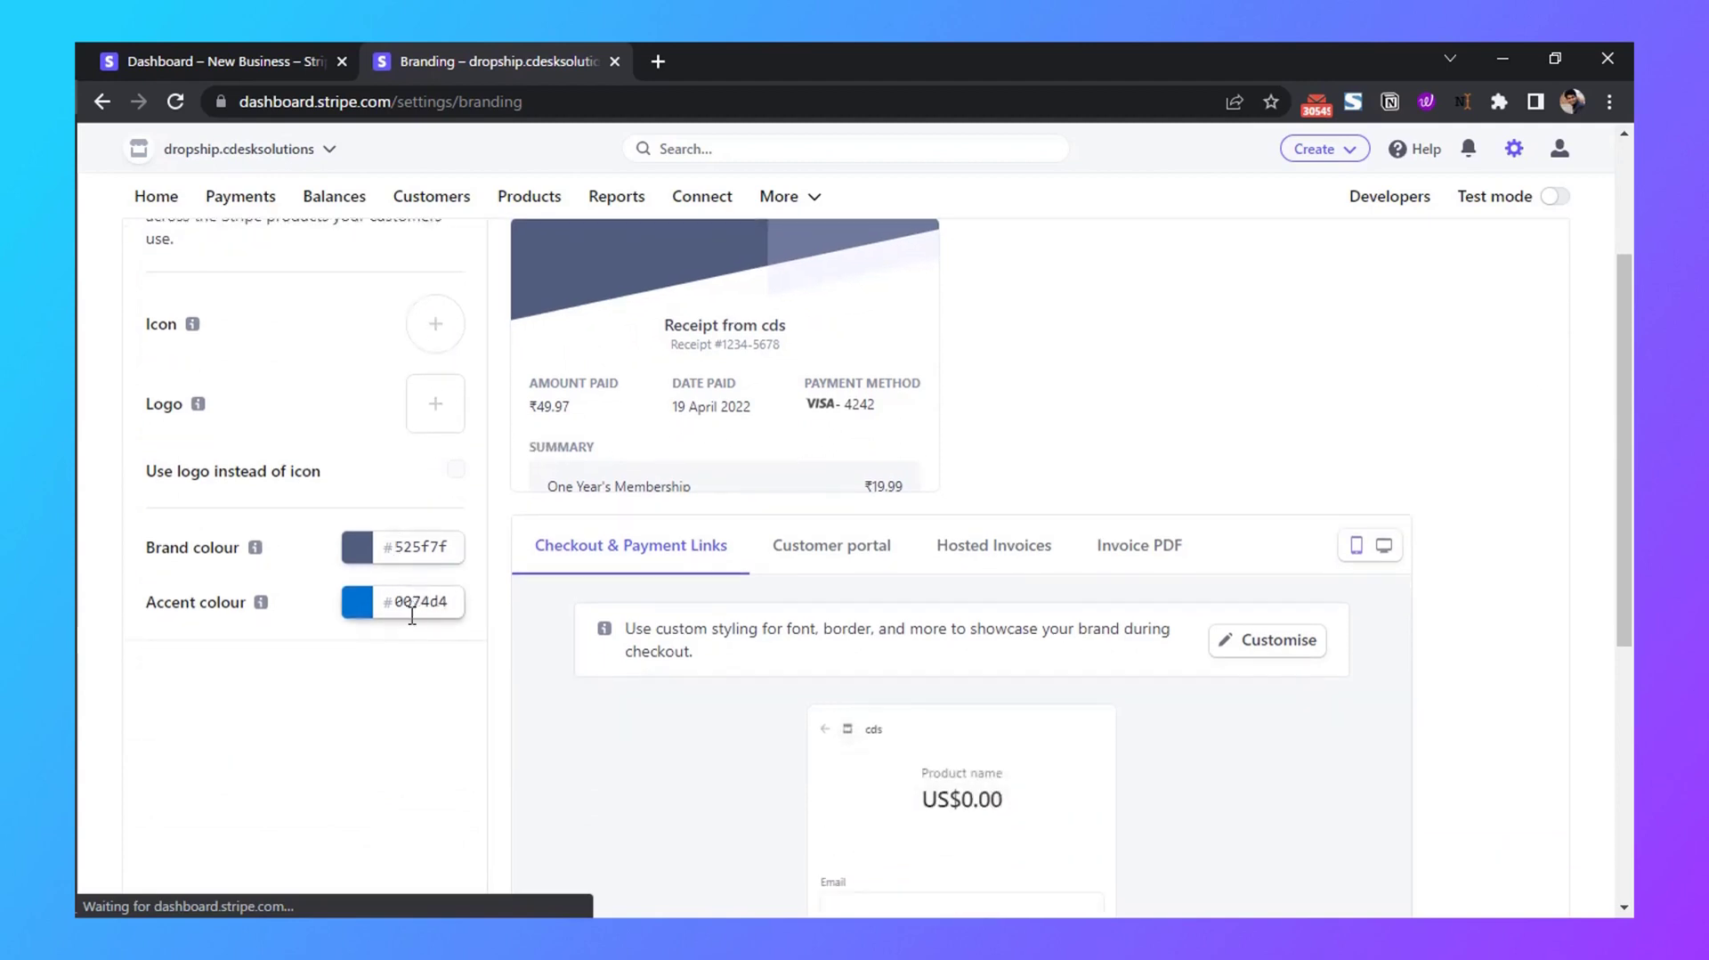
left_click_drag(400, 545, 462, 550)
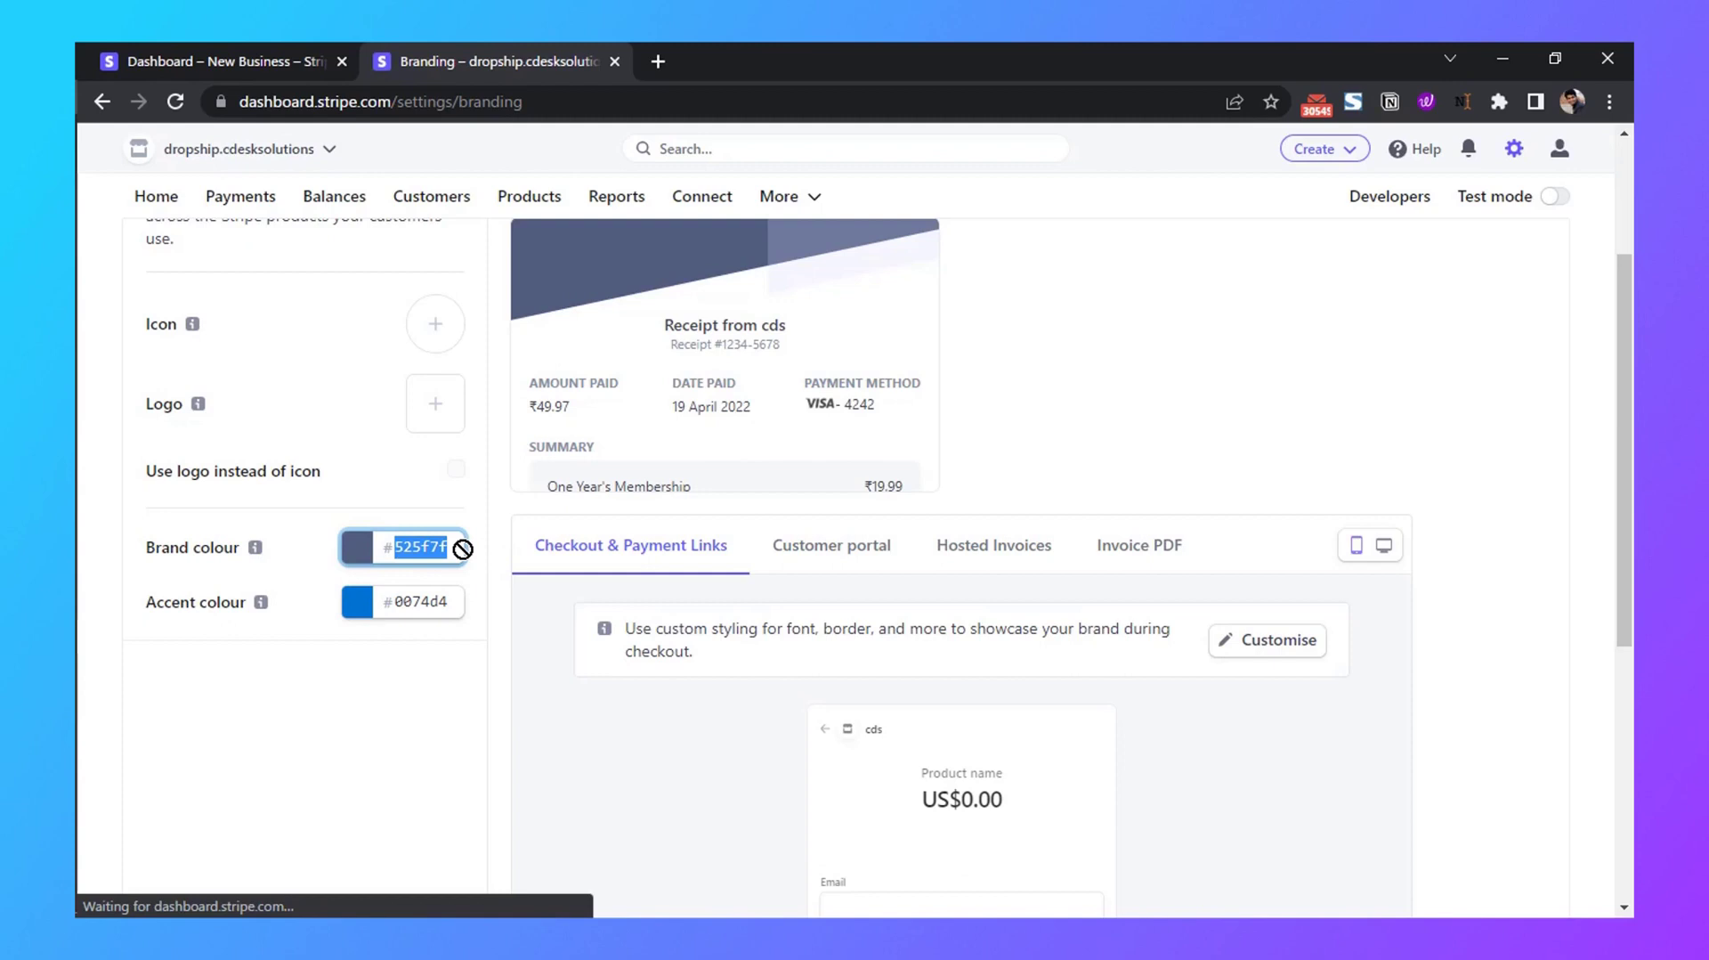
type("334575")
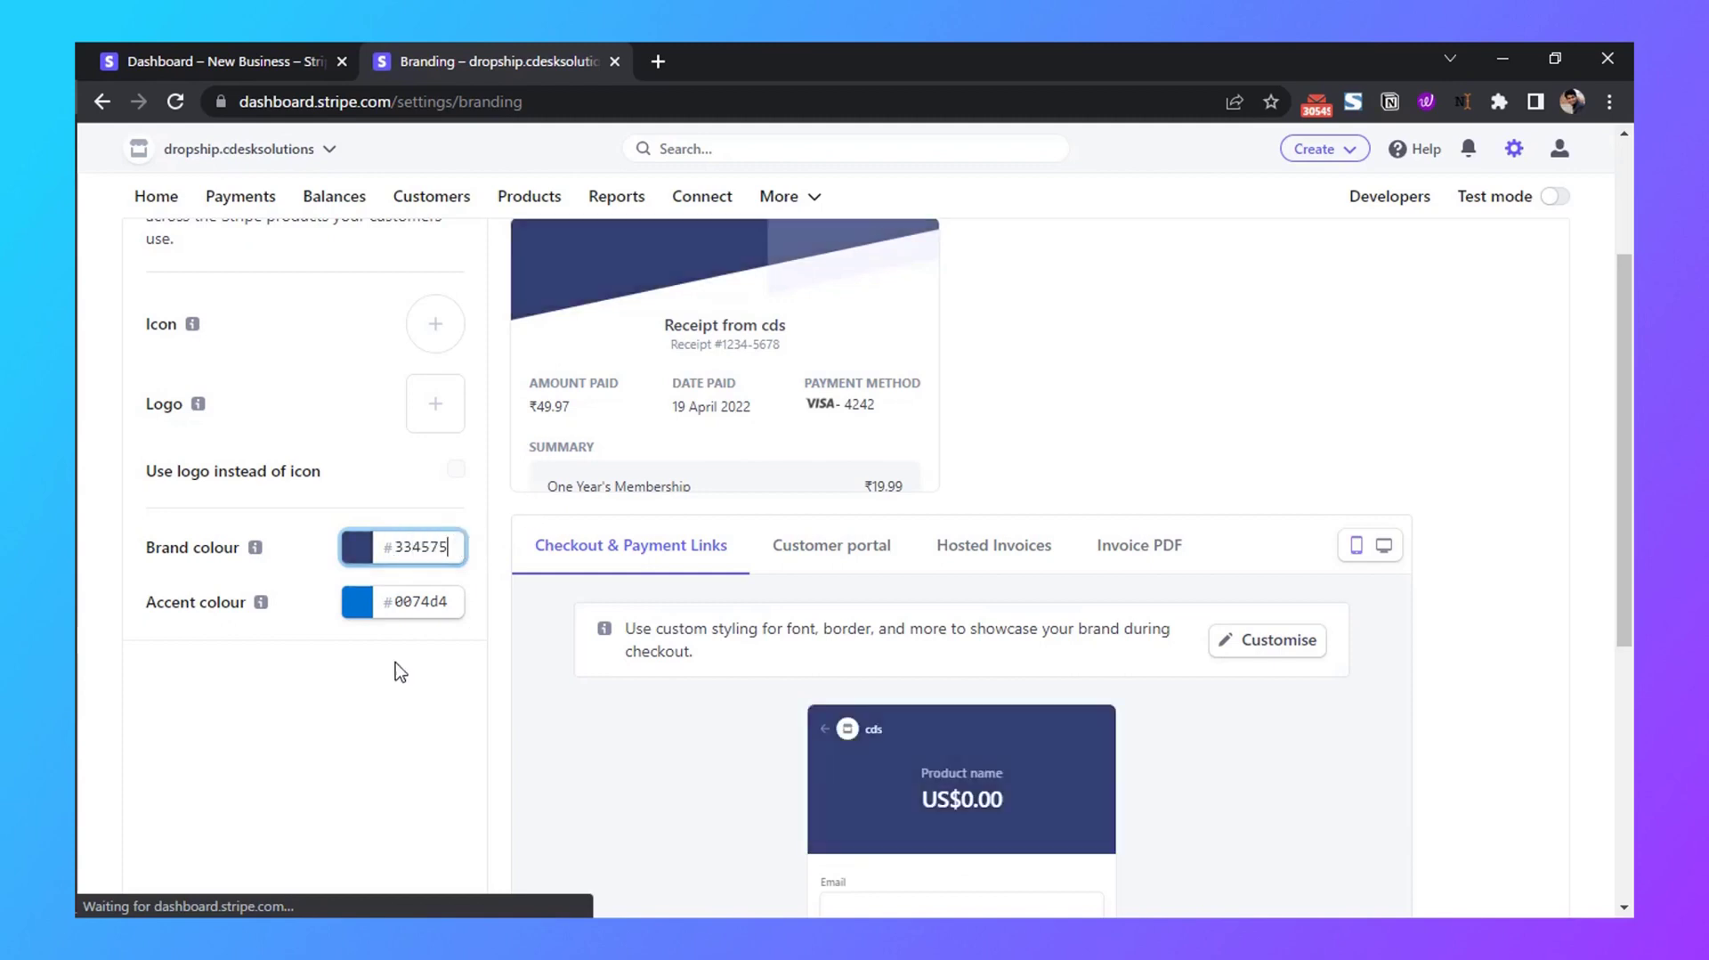
left_click(399, 672)
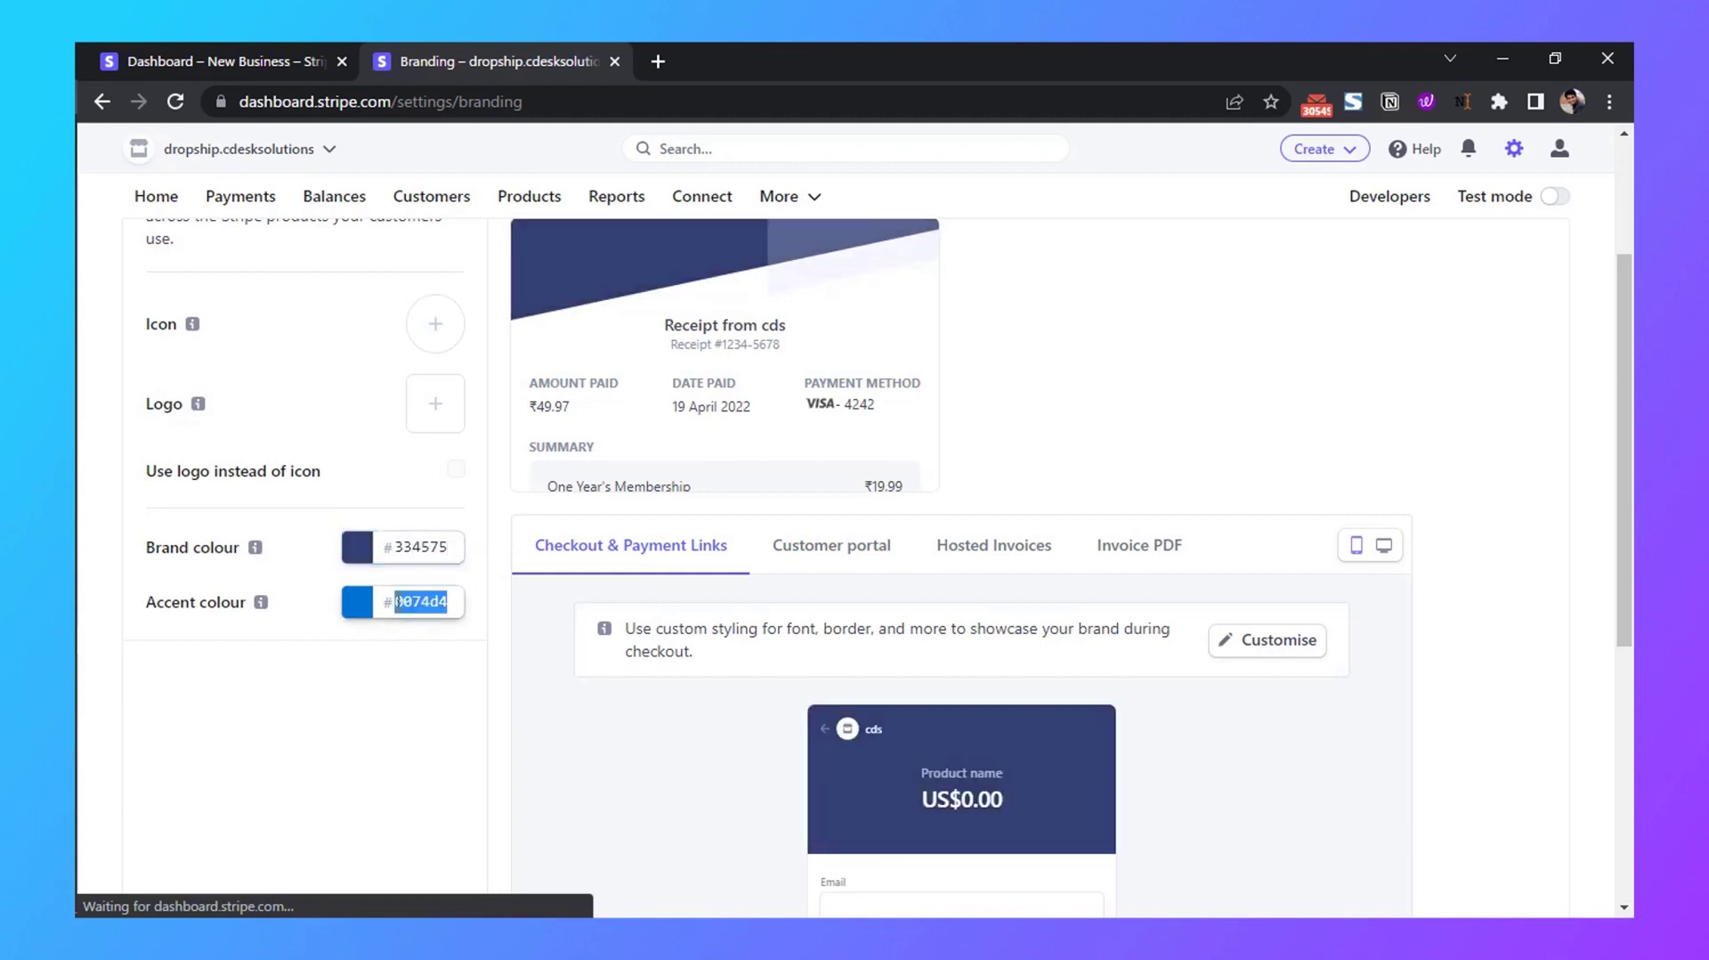
left_click(415, 677)
scroll(547, 647, "up", 1)
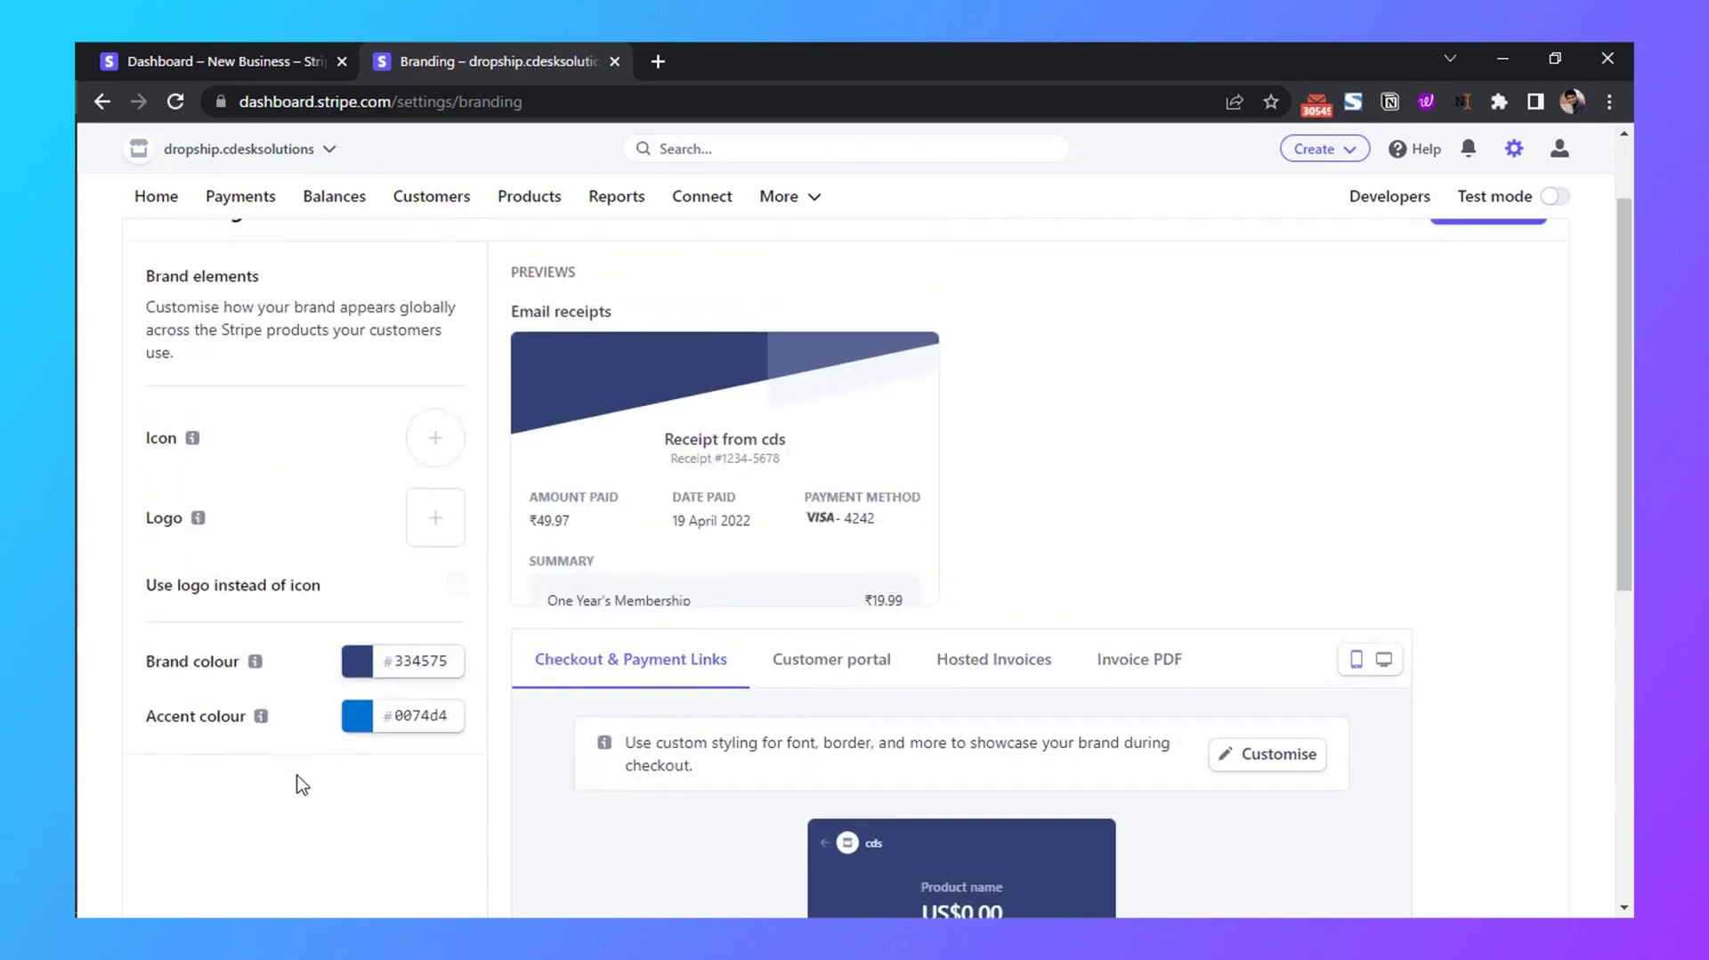
scroll(851, 722, "down", 4)
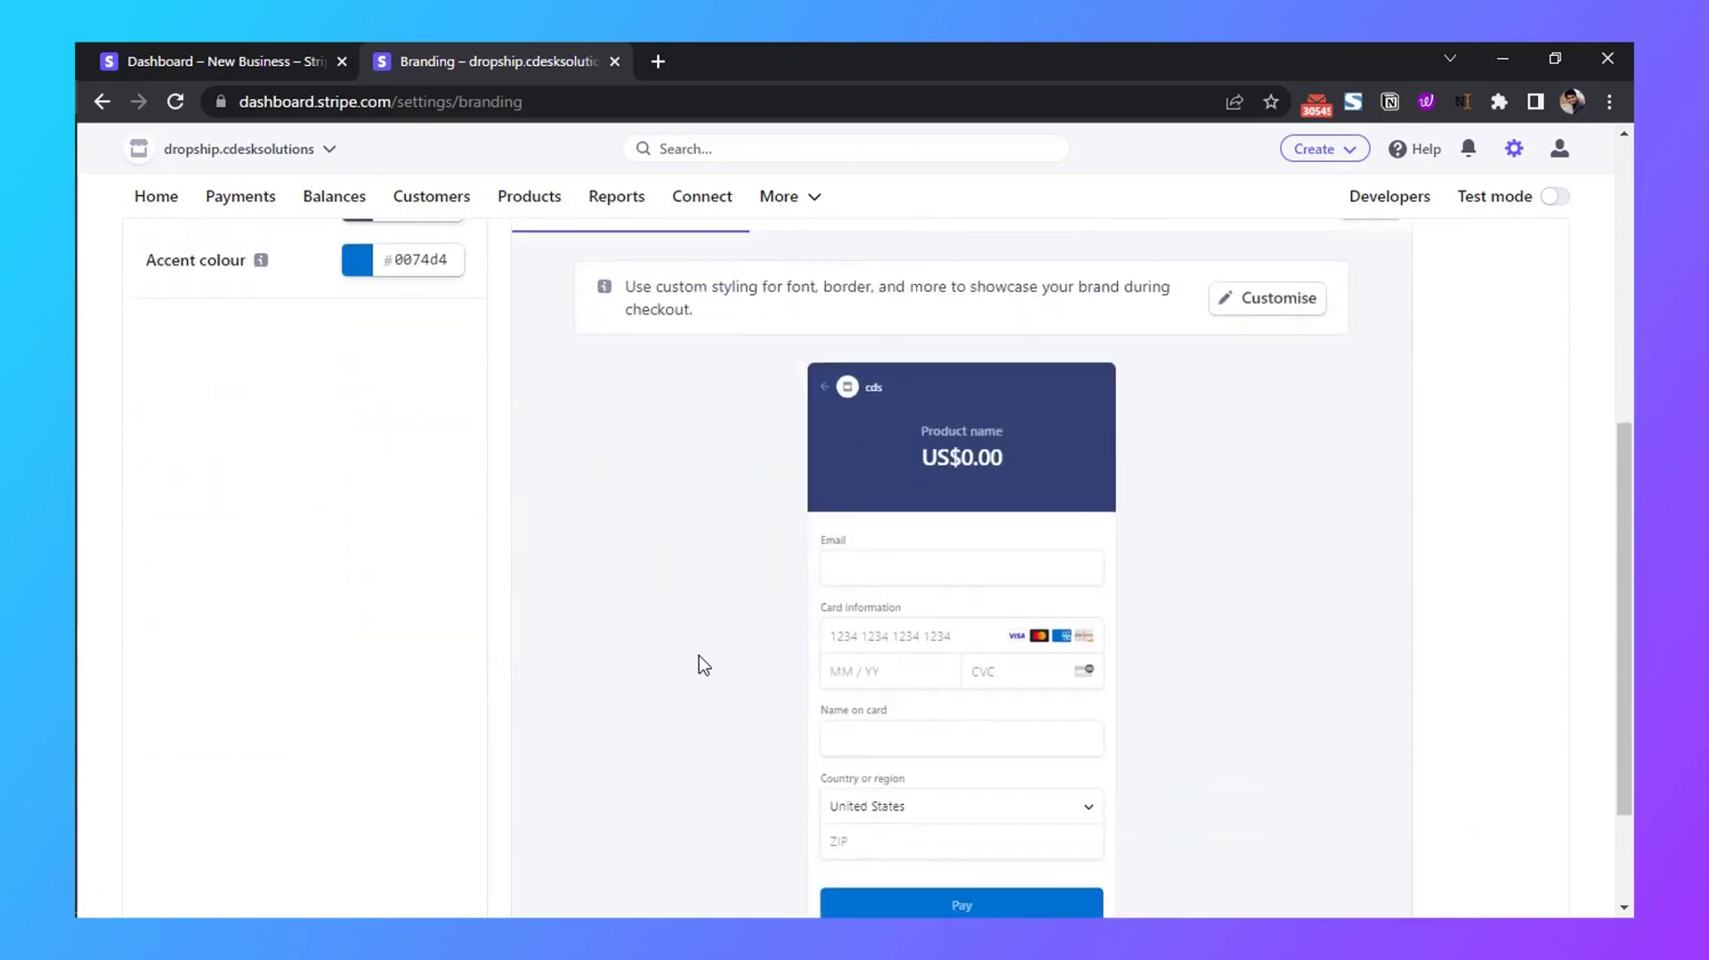
scroll(344, 703, "up", 5)
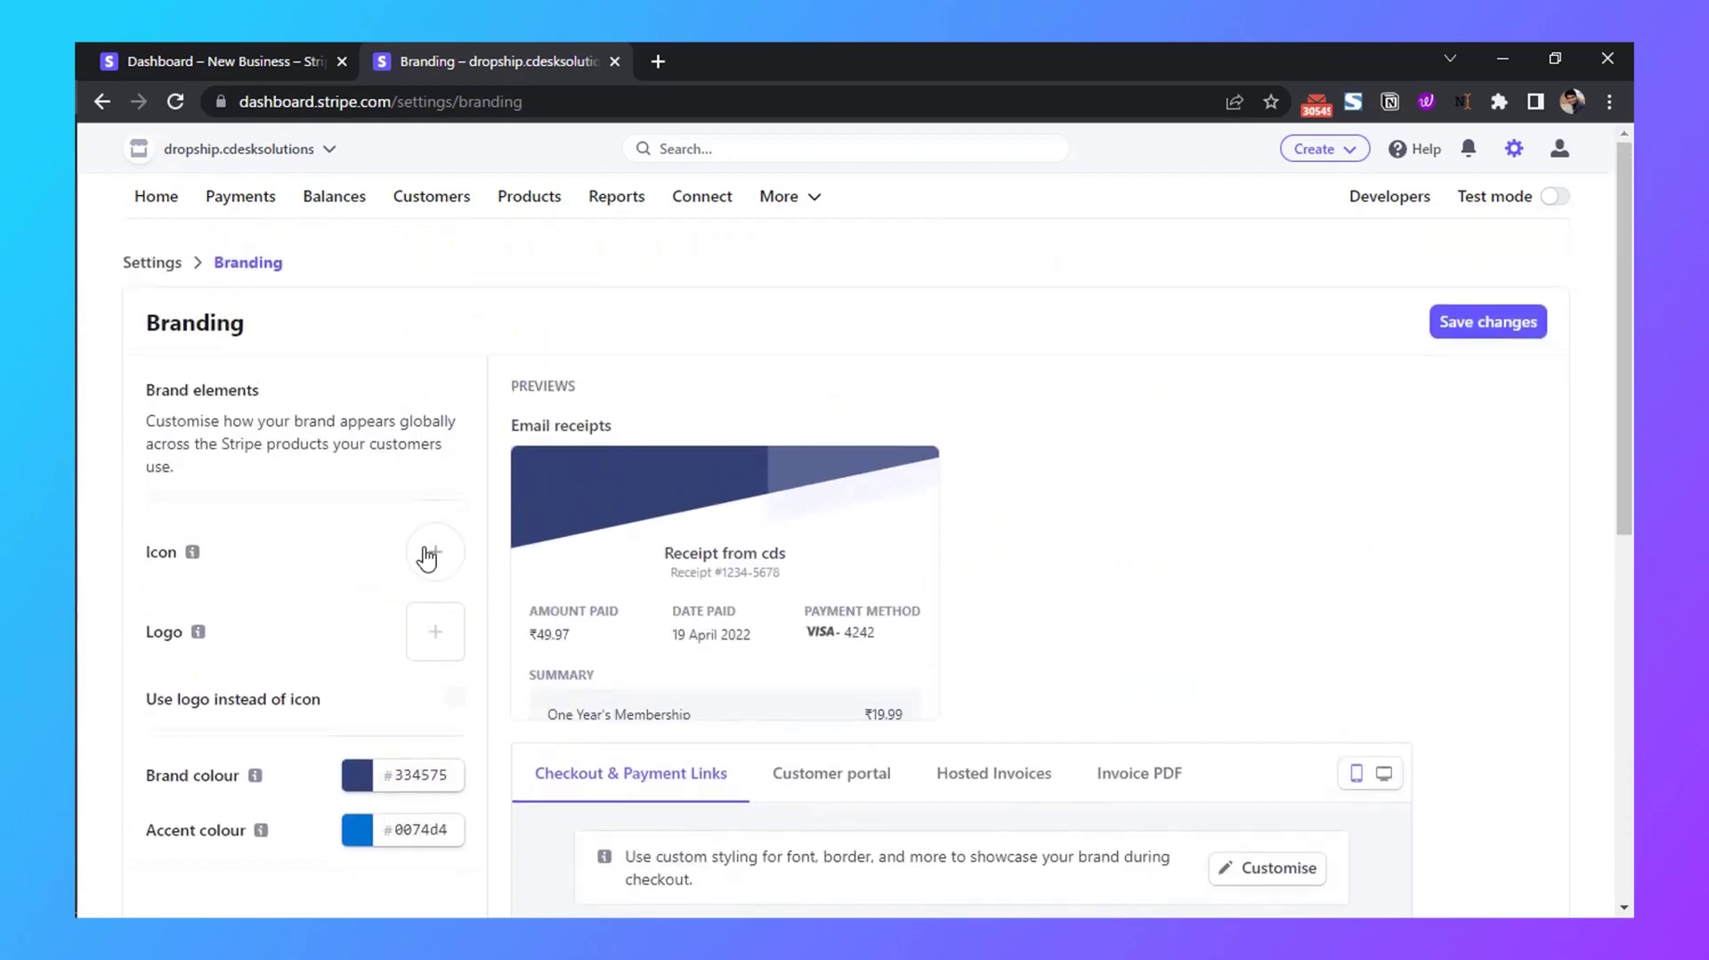
Upload the logo image file to replace the icon and save the branding changes.
scroll(428, 558, "down", 1)
left_click(436, 521)
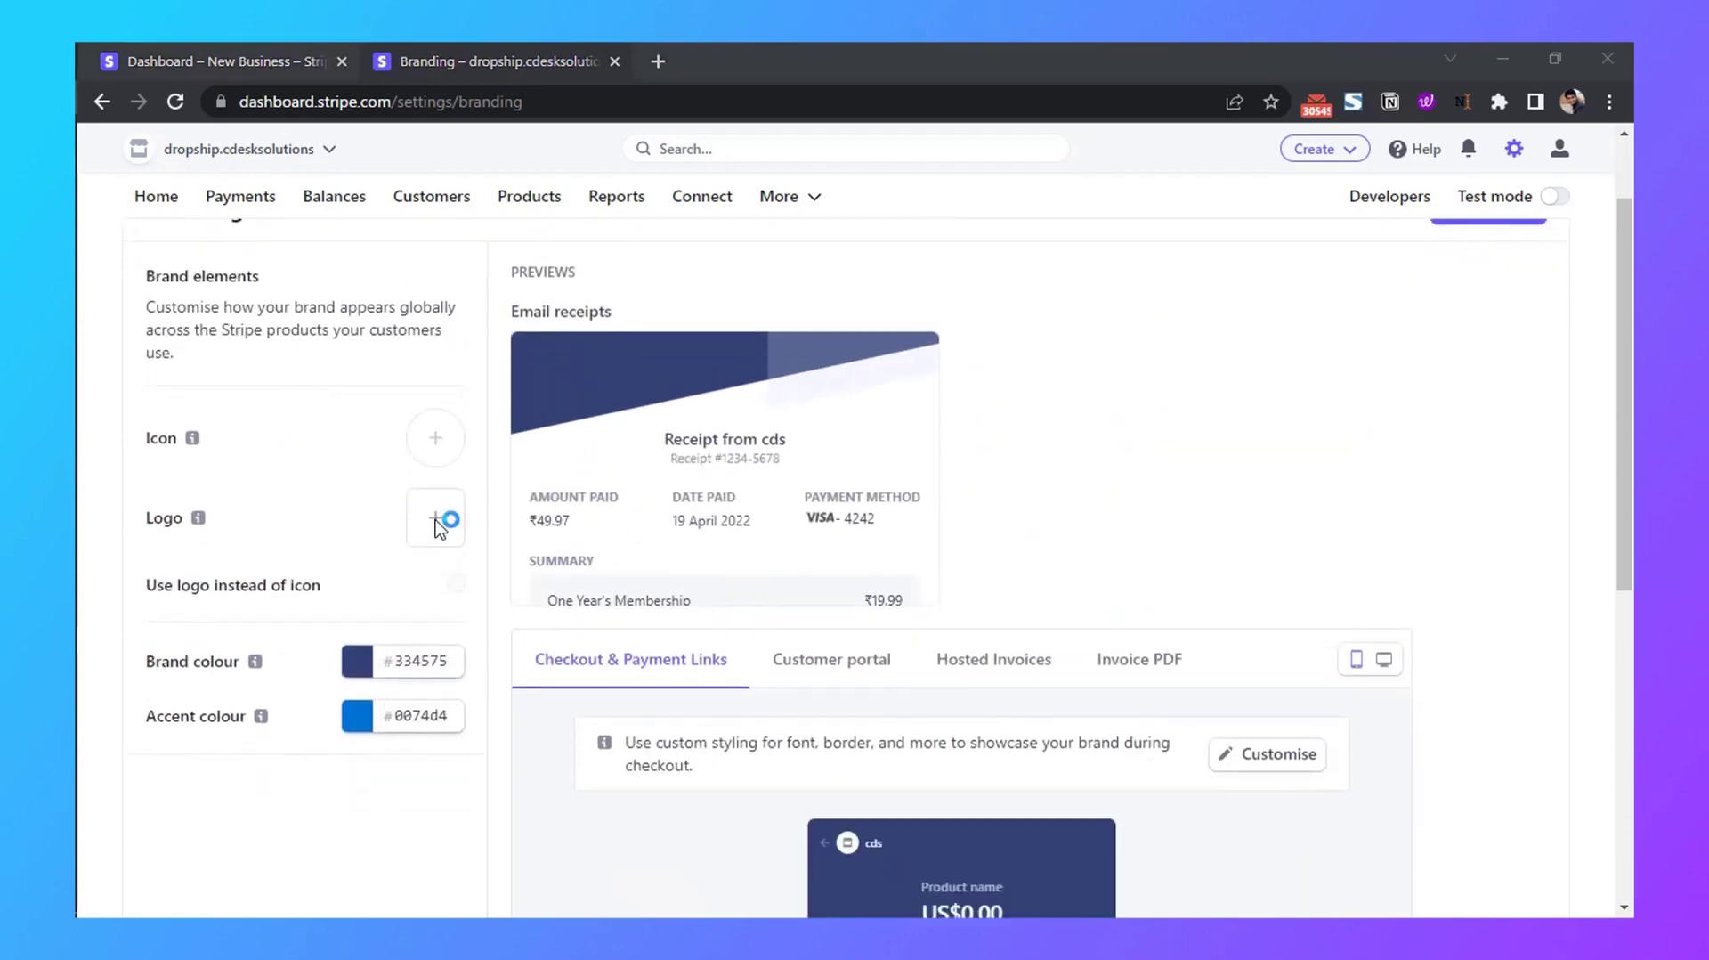
double_click(626, 248)
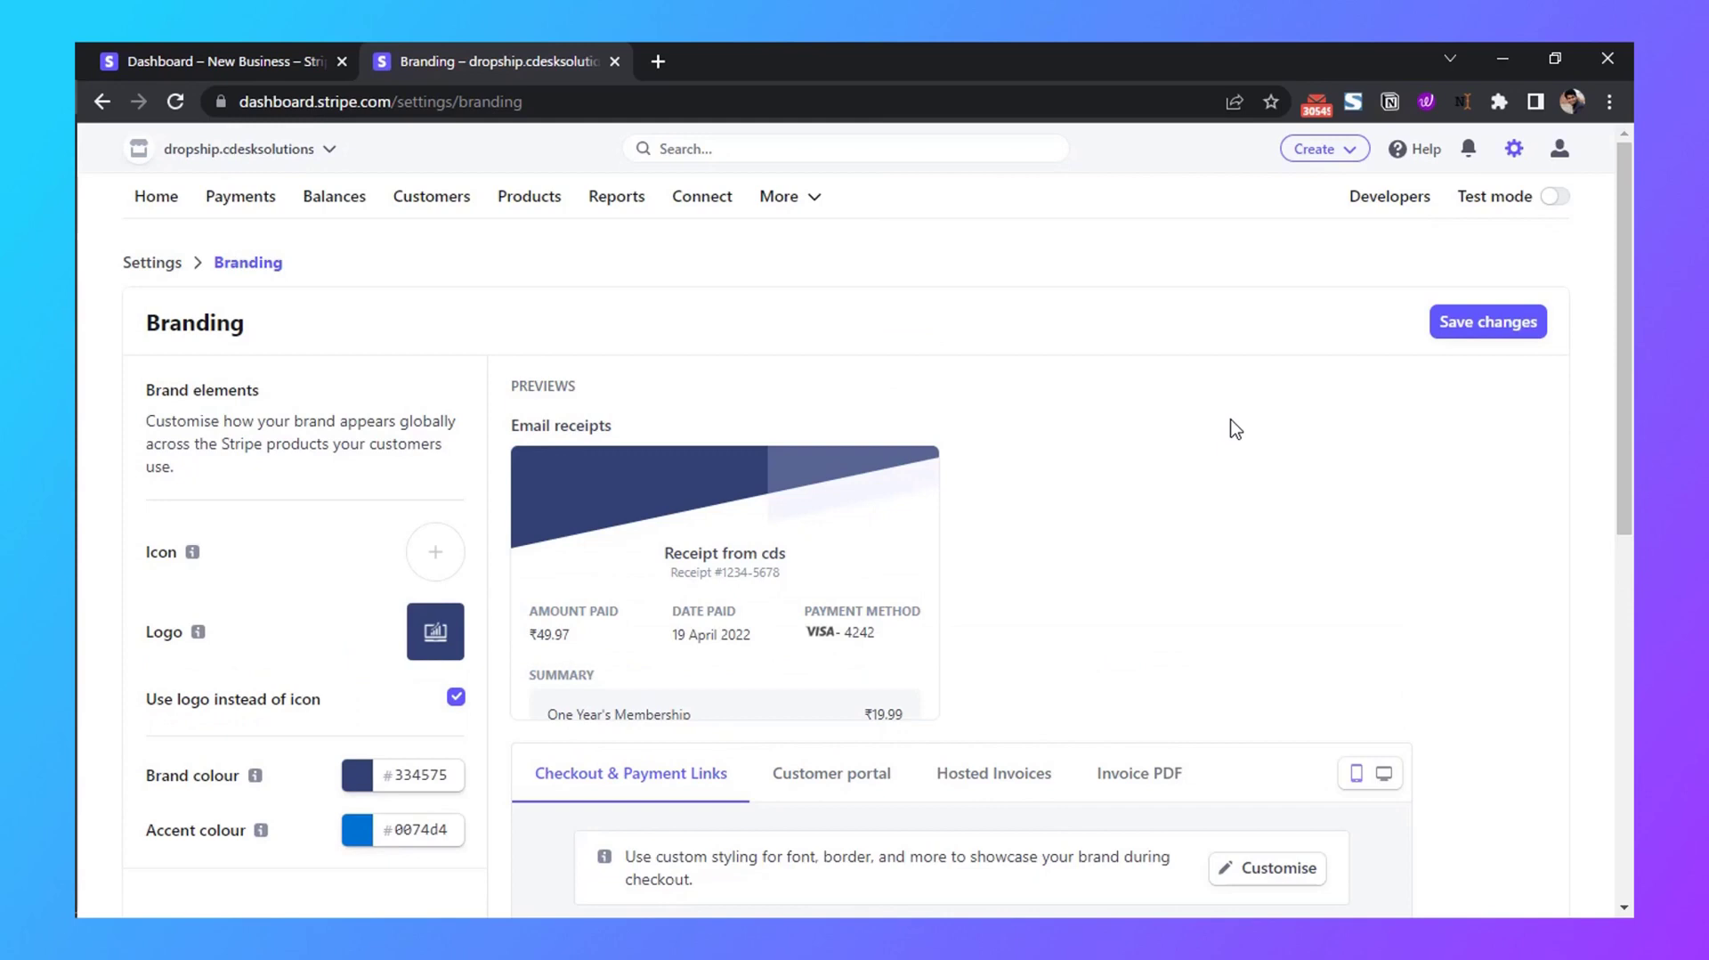
left_click(1489, 324)
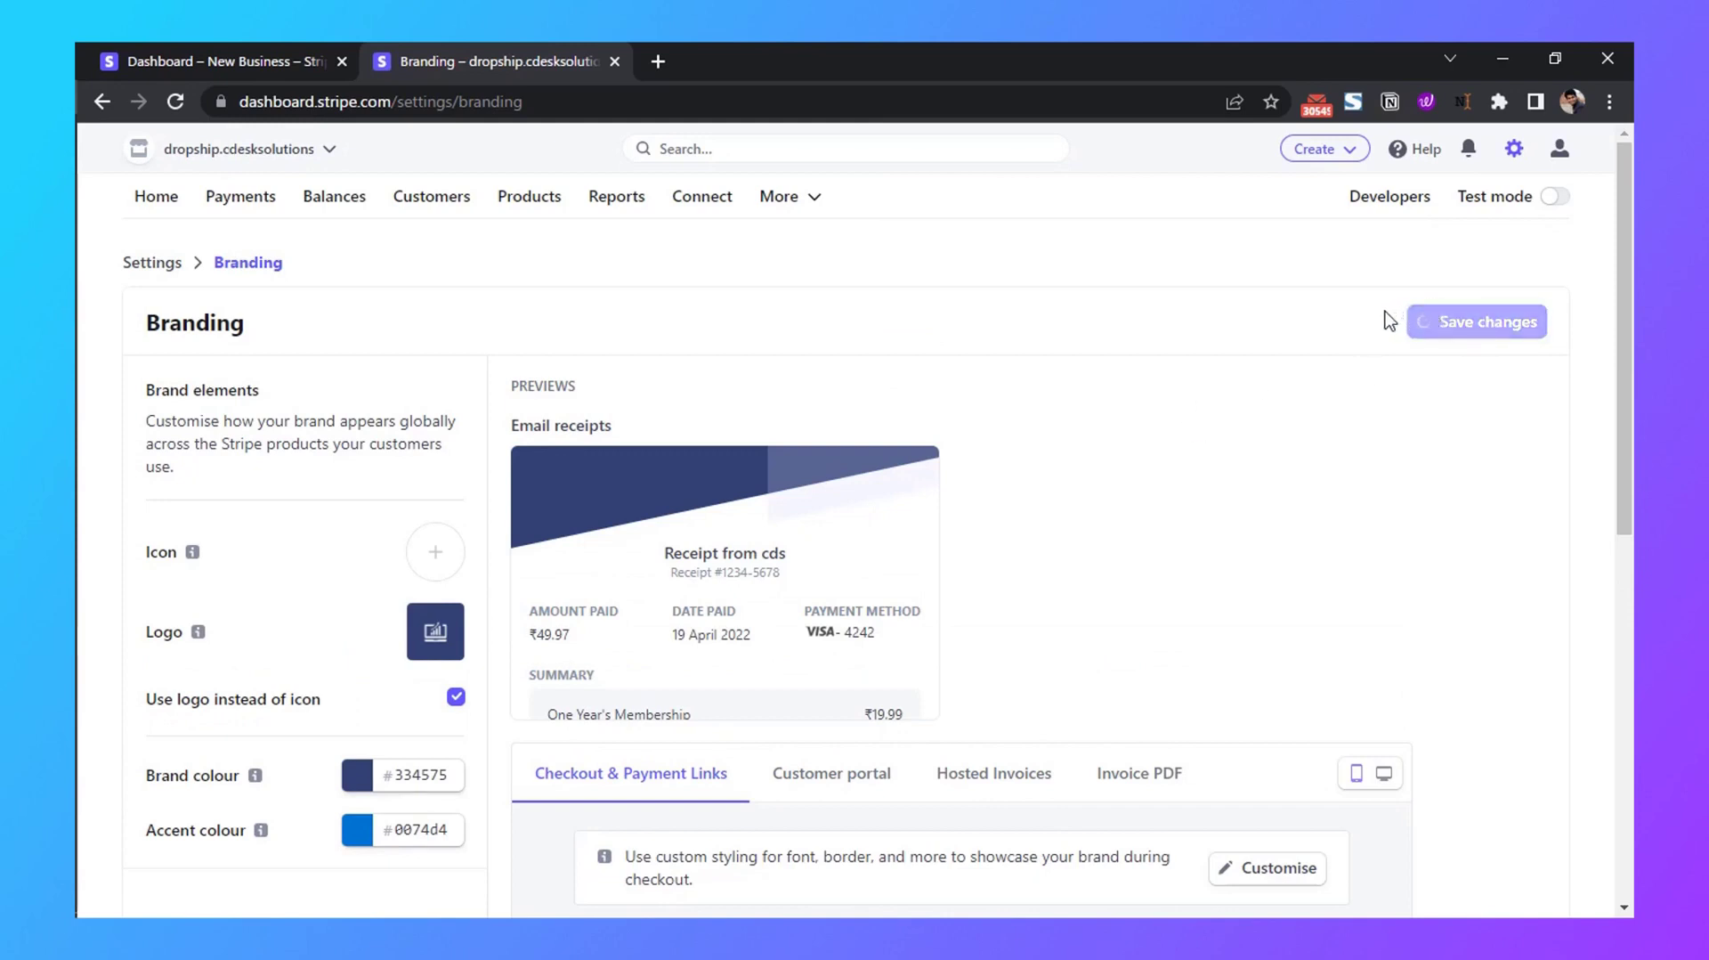